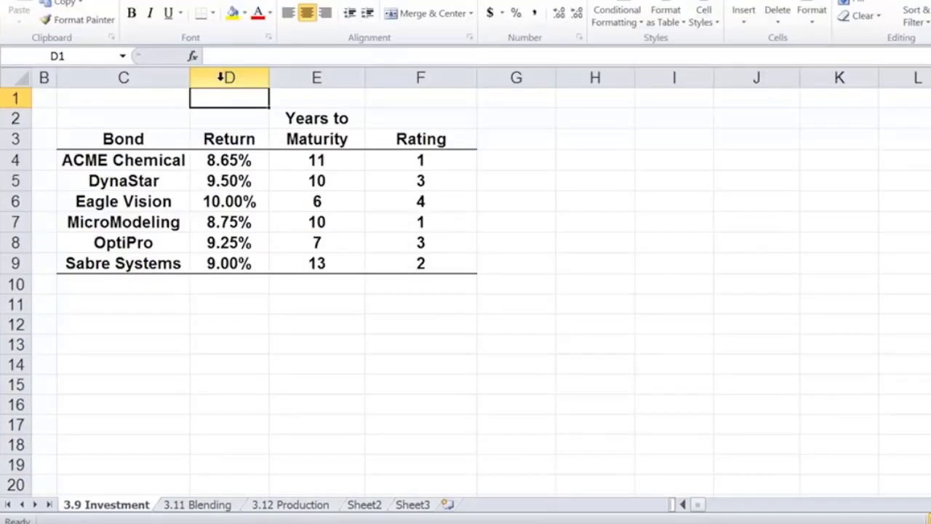
# Insert a blank column between Bond and Return, and fill its bond rows D4:D9 with yellow.
pyautogui.click(221, 77)
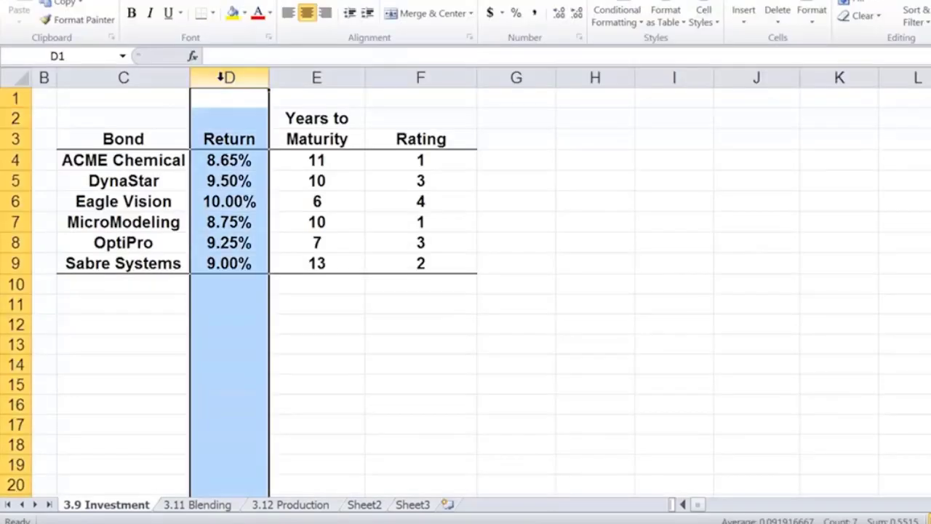
pyautogui.rightClick(221, 77)
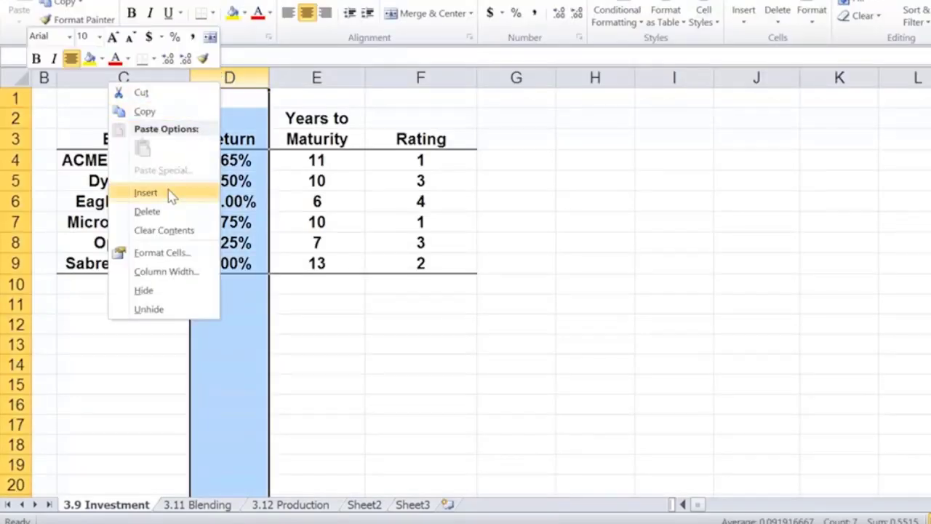
pyautogui.click(146, 193)
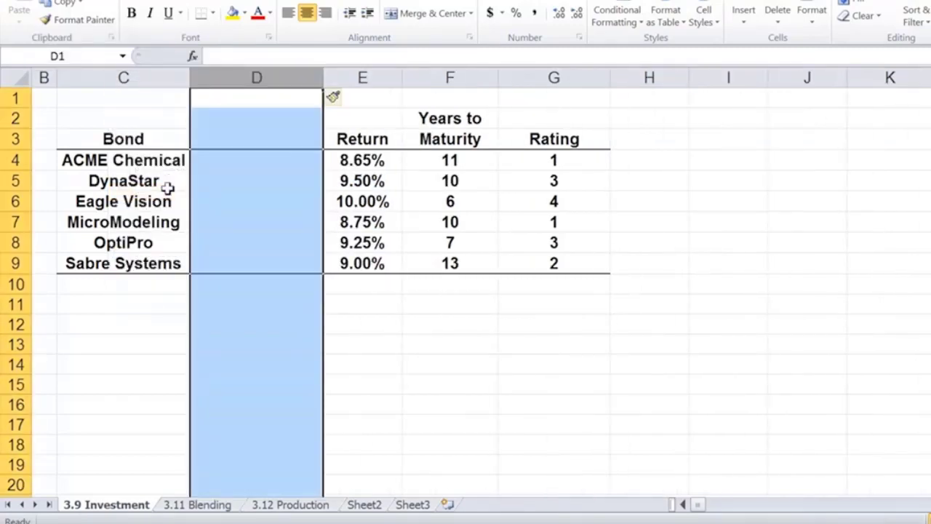
pyautogui.click(251, 161)
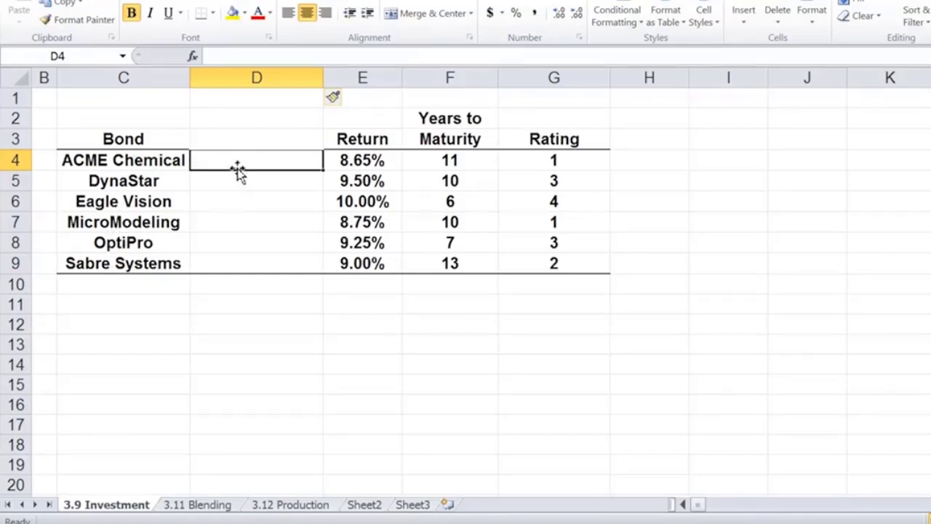
pyautogui.moveTo(237, 160); pyautogui.dragTo(225, 260)
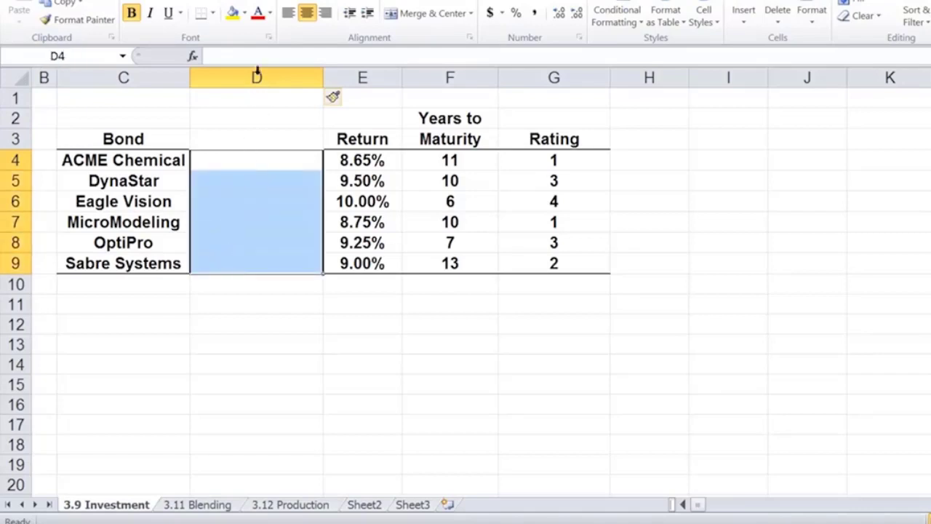
pyautogui.click(233, 14)
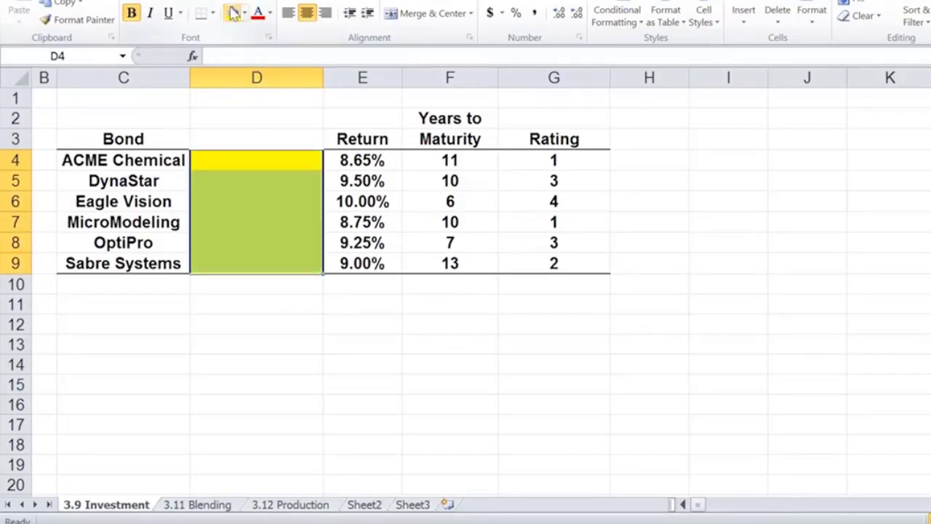
# Enter the heading "$ to Invest" in D3 above the yellow cells.
pyautogui.click(229, 141)
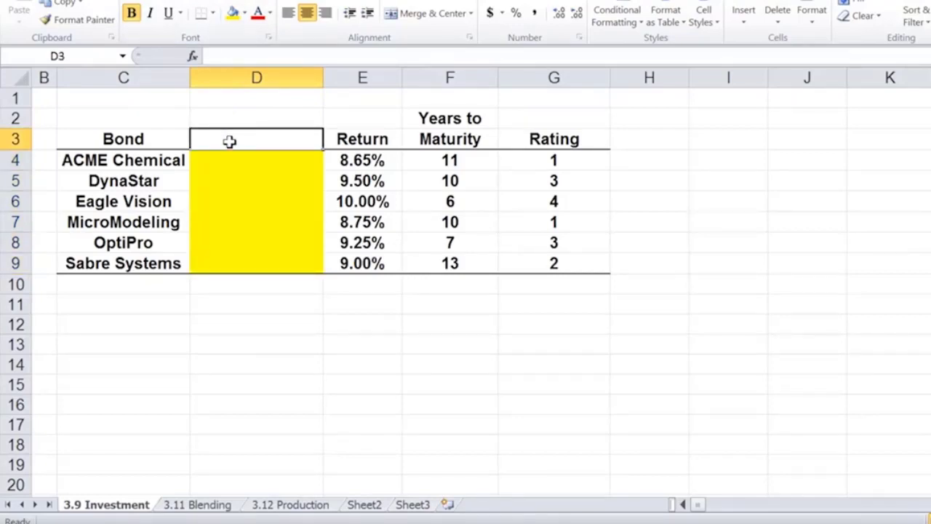
pyautogui.write('$')
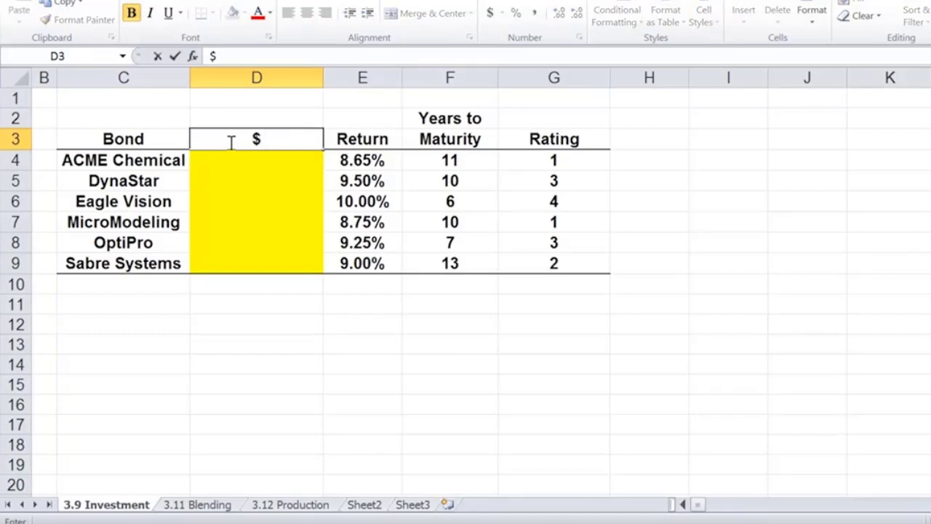
pyautogui.write('to Invest')
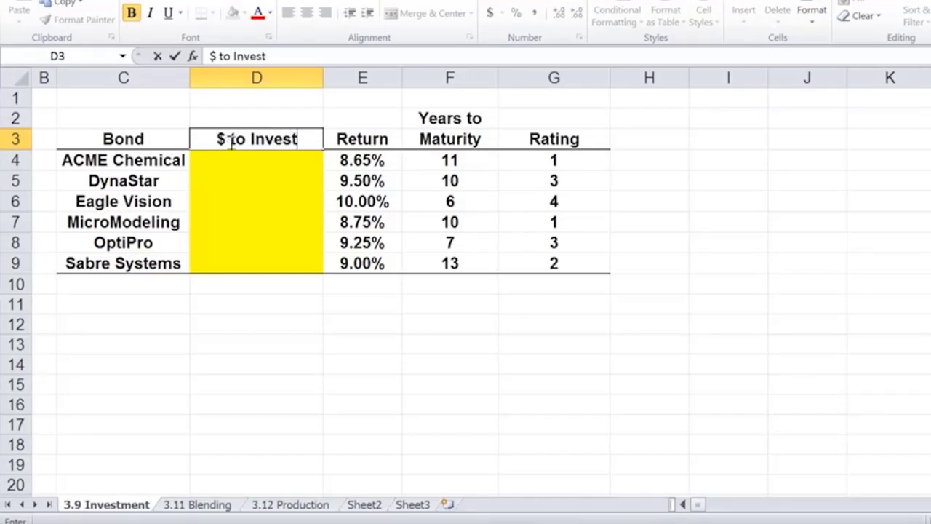
pyautogui.press('Return')
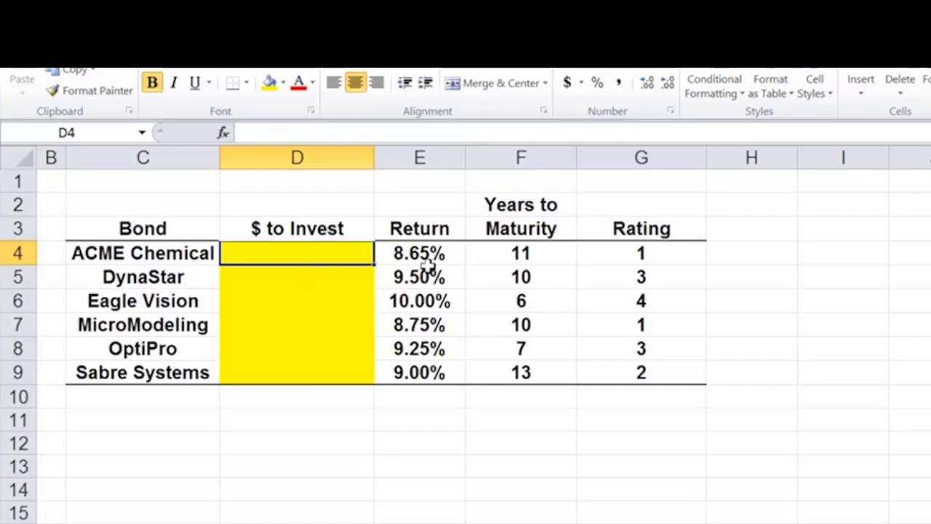
# Label cell D10 below the bond table "Total Return".
pyautogui.click(311, 399)
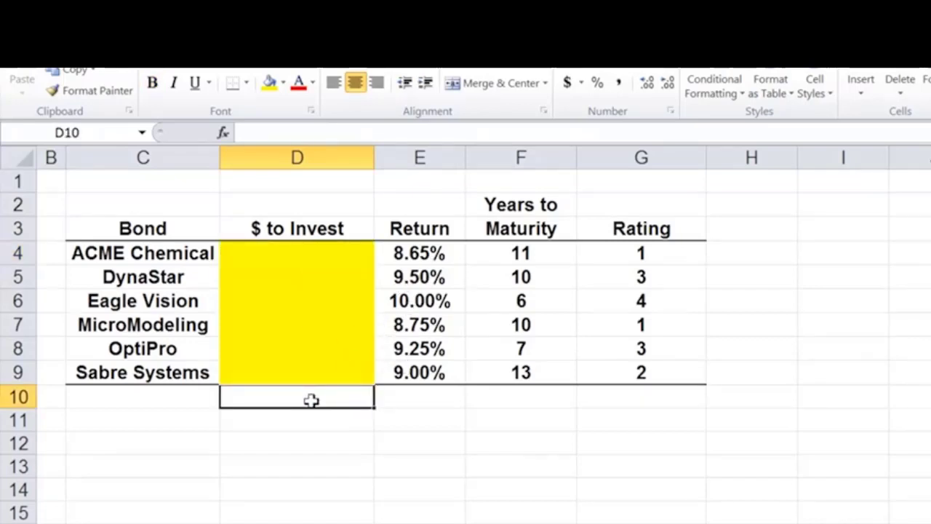
pyautogui.write('Total Return')
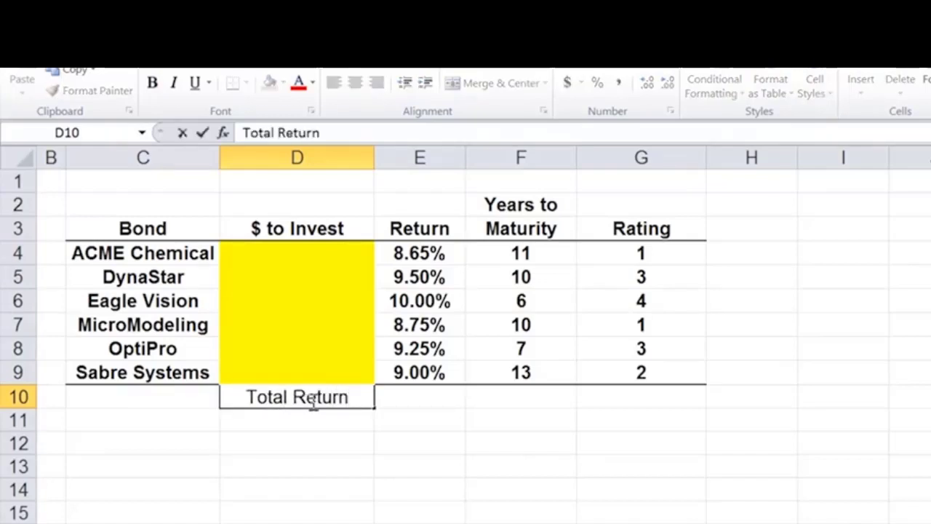
pyautogui.press('Tab')
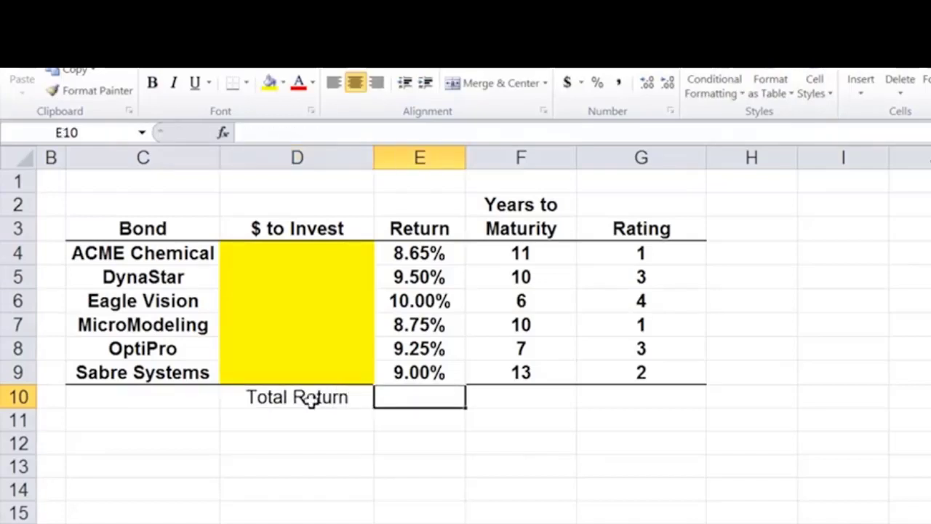
# Calculate the total return in E10 with the formula =SUMPRODUCT(D4:D9,E4:E9).
pyautogui.write('=')
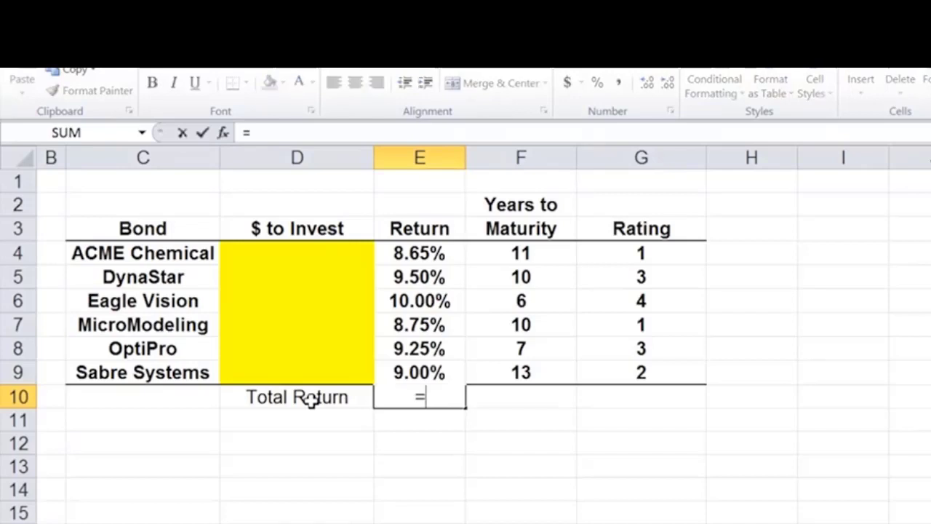
pyautogui.write('sumpro')
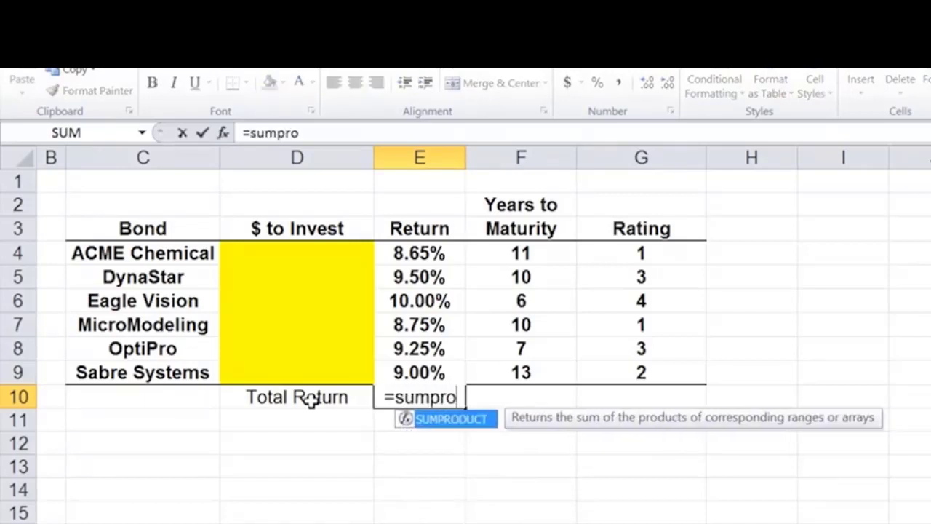
pyautogui.write('duct(')
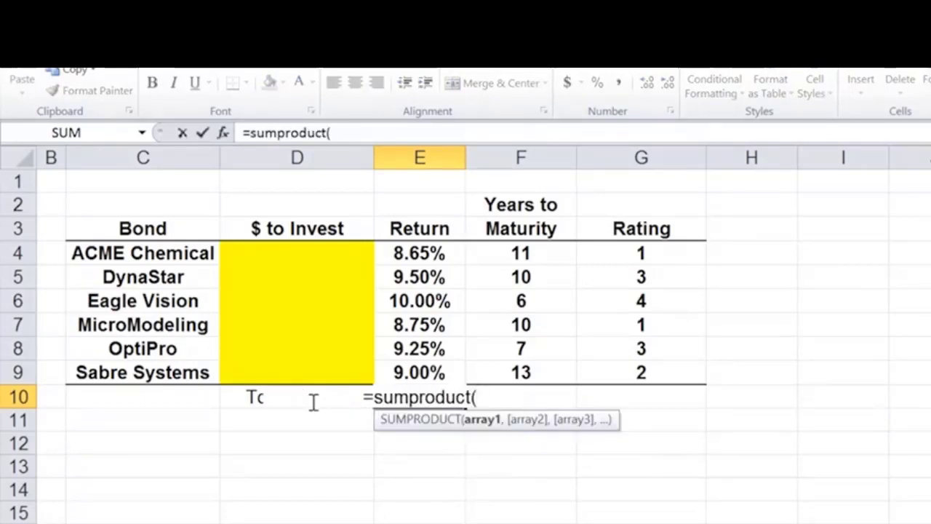
pyautogui.write(')')
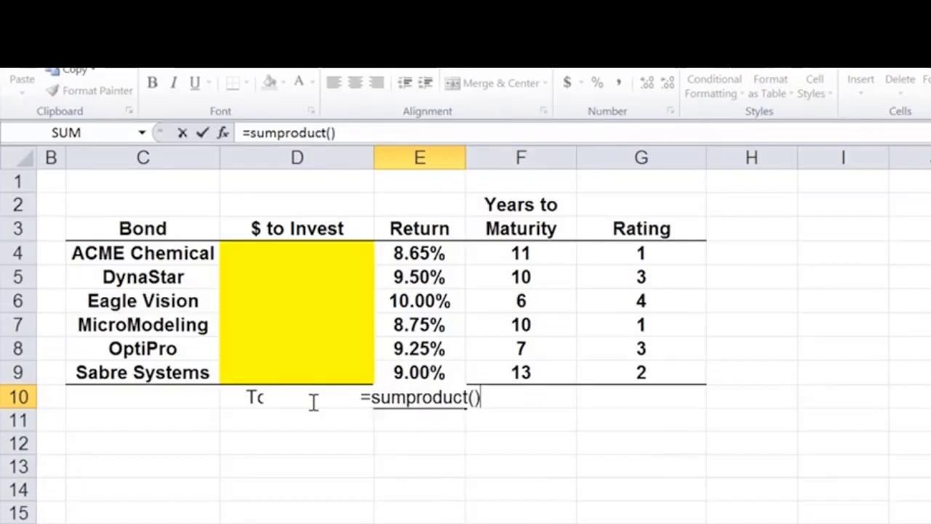
pyautogui.click(474, 398)
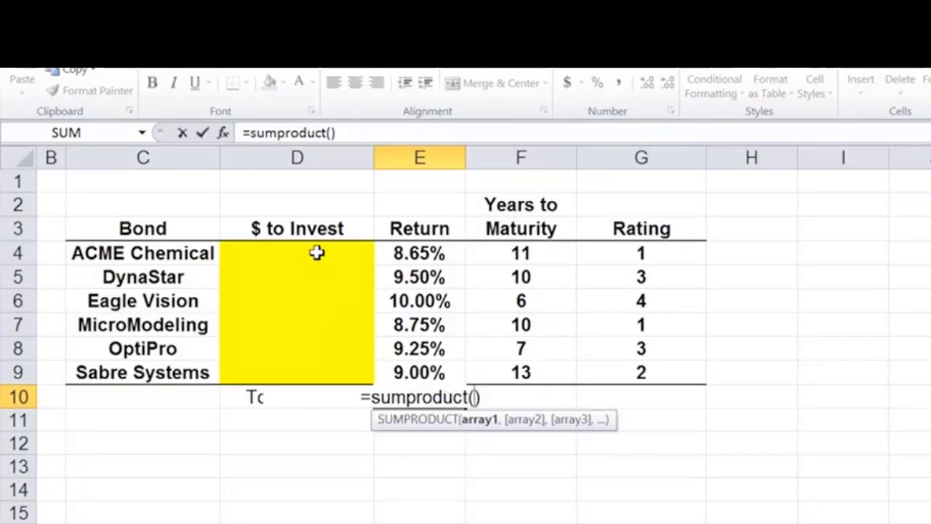
pyautogui.moveTo(316, 252); pyautogui.dragTo(318, 372)
pyautogui.write(',')
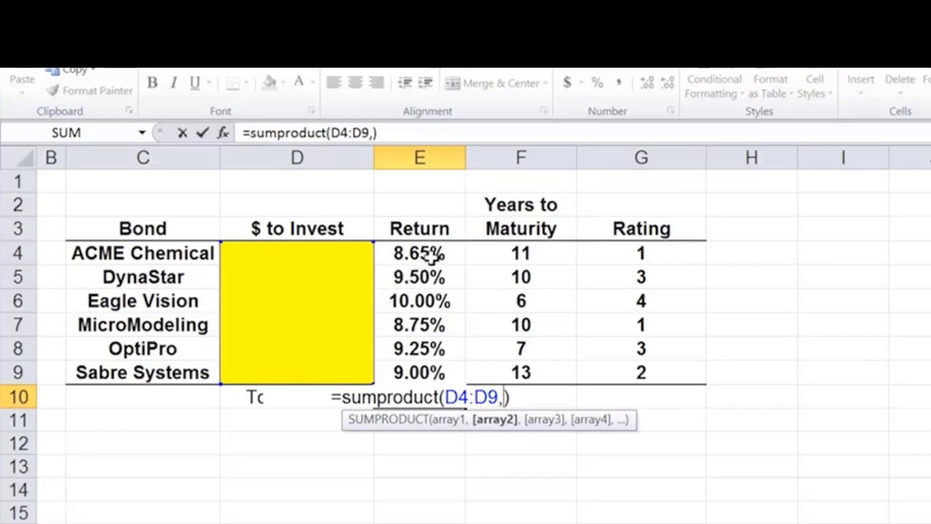
pyautogui.moveTo(435, 253); pyautogui.dragTo(439, 391)
pyautogui.write(')')
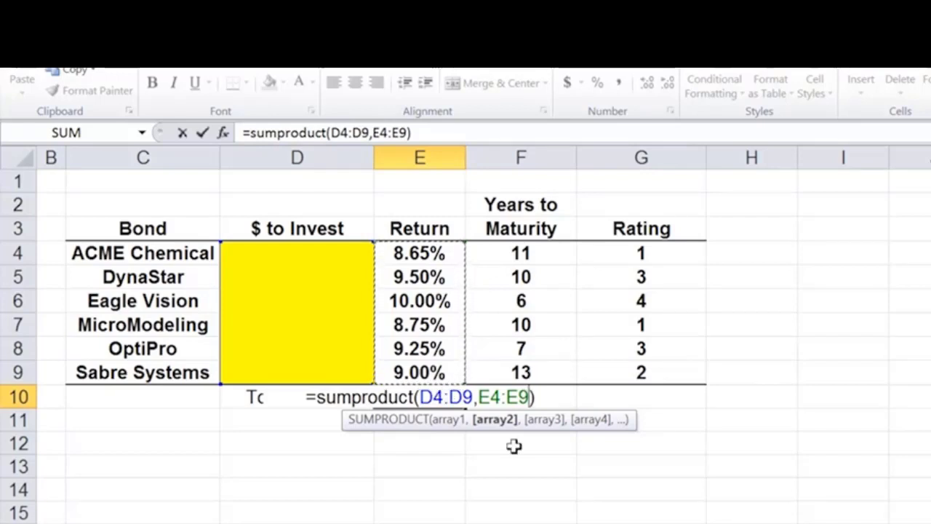
pyautogui.press('Return')
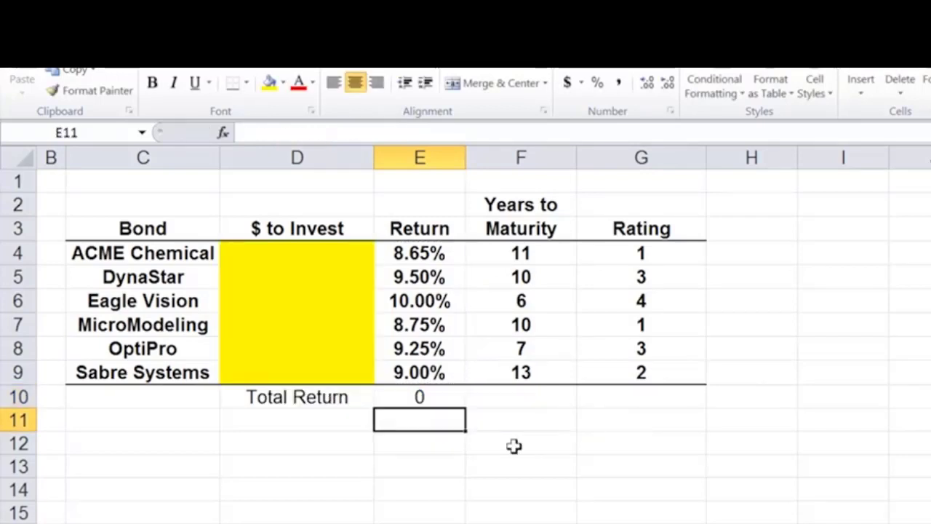
# Fill the total return result cell E10 with a light aqua blue.
pyautogui.click(401, 396)
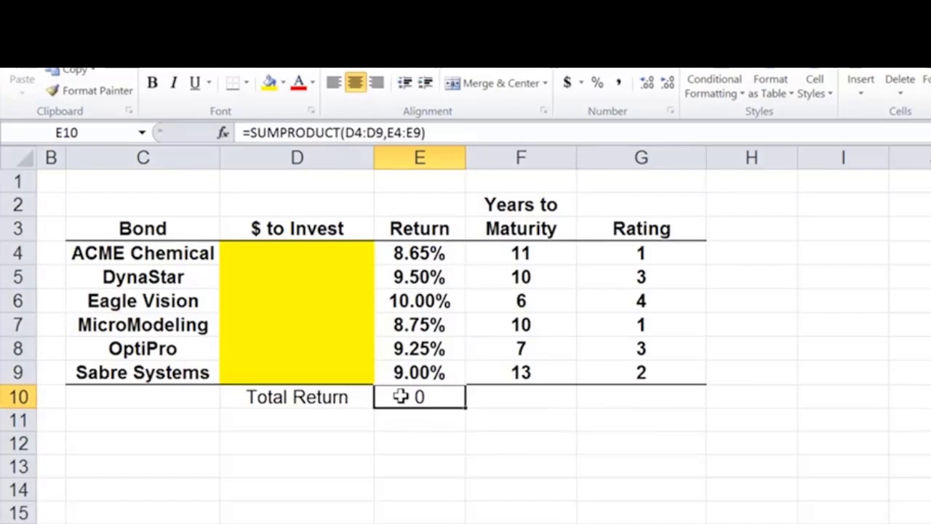
pyautogui.click(284, 84)
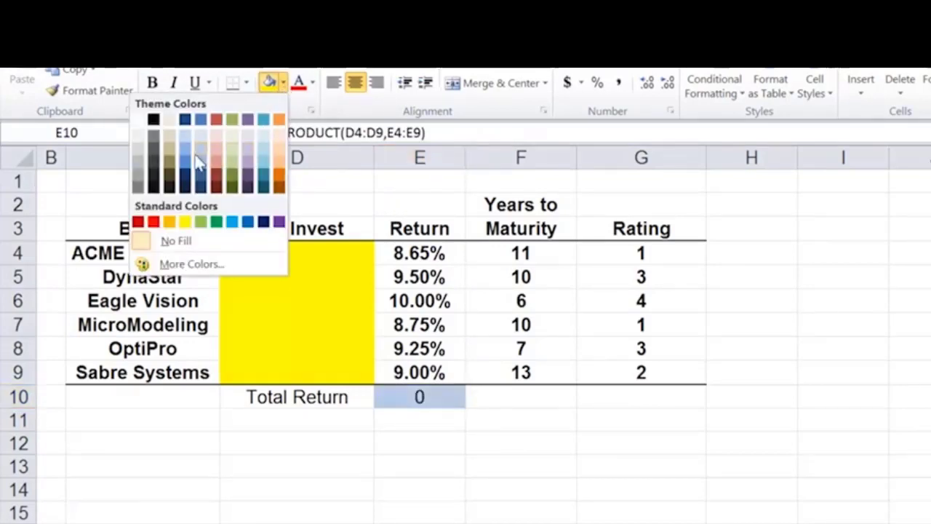
pyautogui.click(266, 160)
pyautogui.click(455, 460)
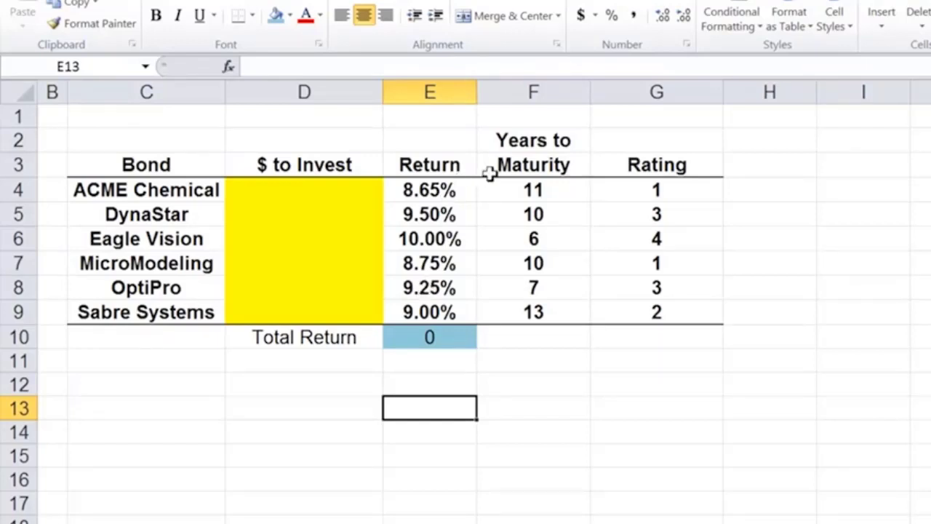
# Insert a blank column between $ to Invest and Return, and set the new column to no fill.
pyautogui.click(421, 83)
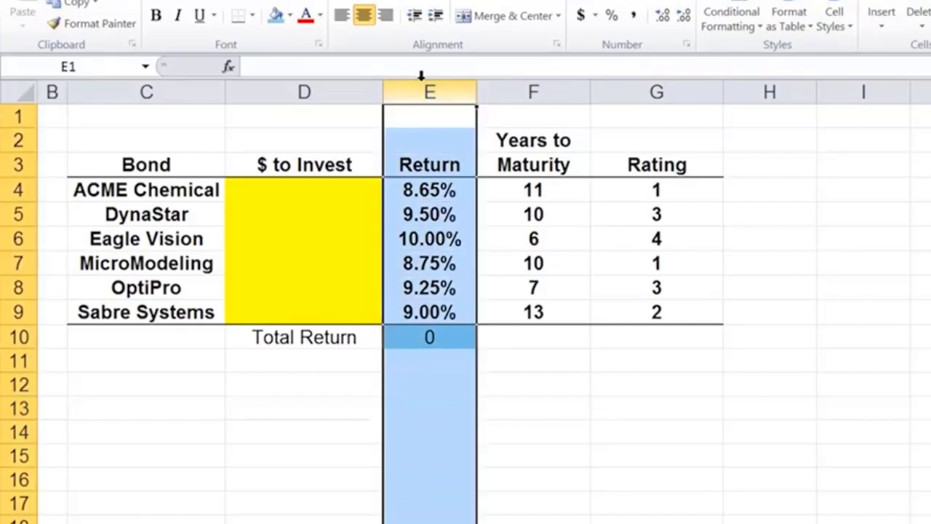
pyautogui.rightClick(425, 88)
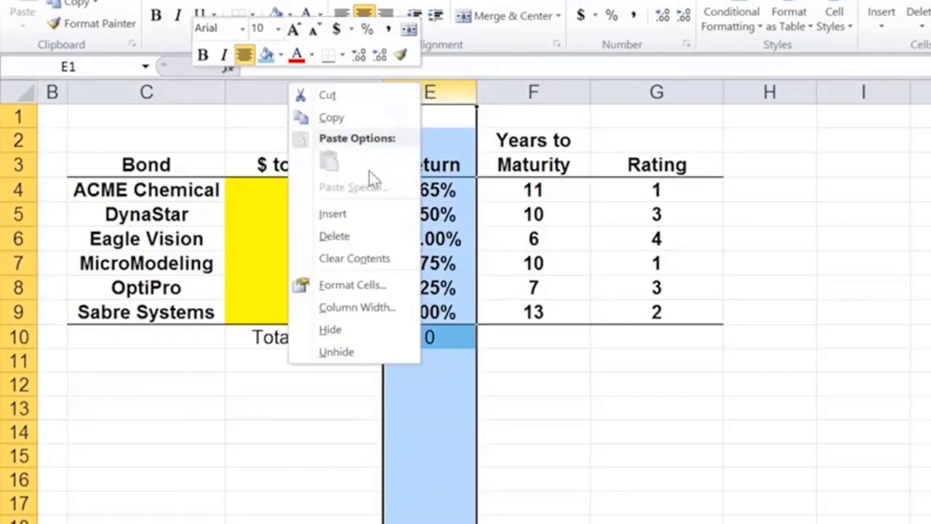
pyautogui.click(335, 214)
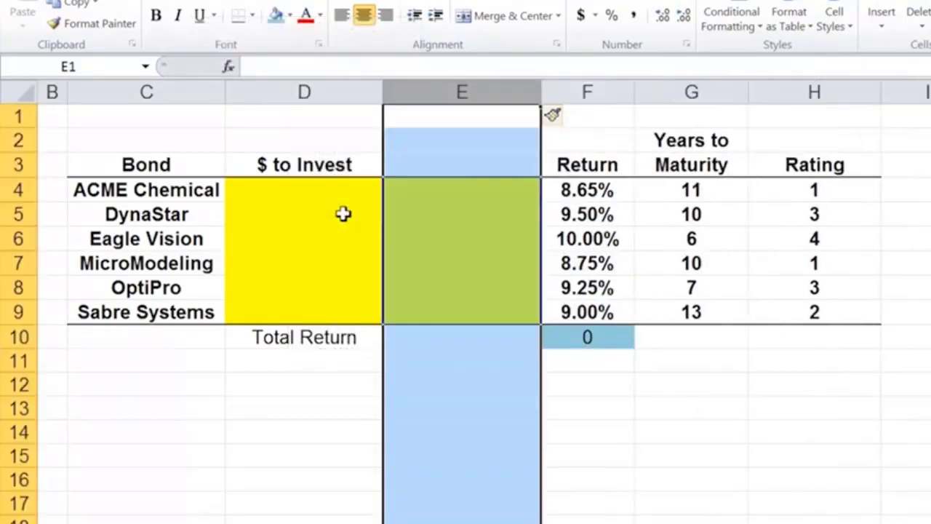
pyautogui.click(290, 16)
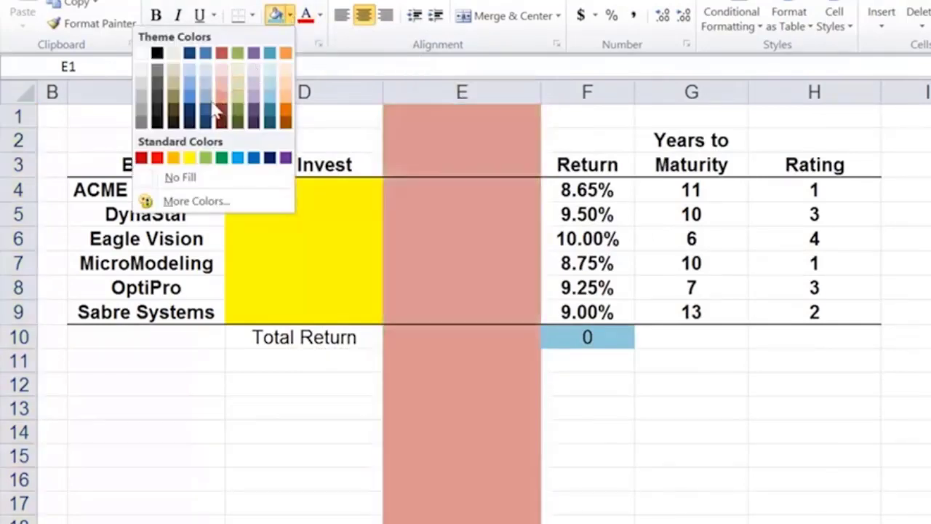
pyautogui.click(221, 83)
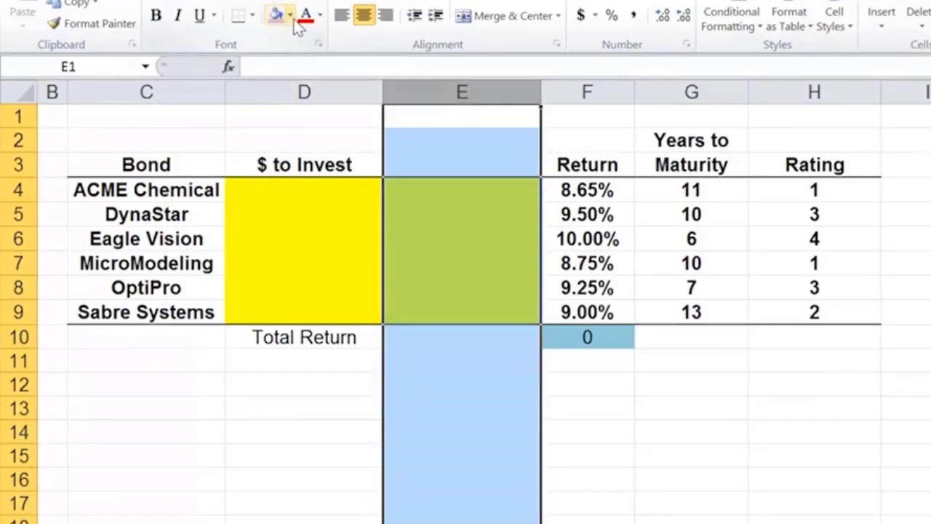
pyautogui.click(290, 17)
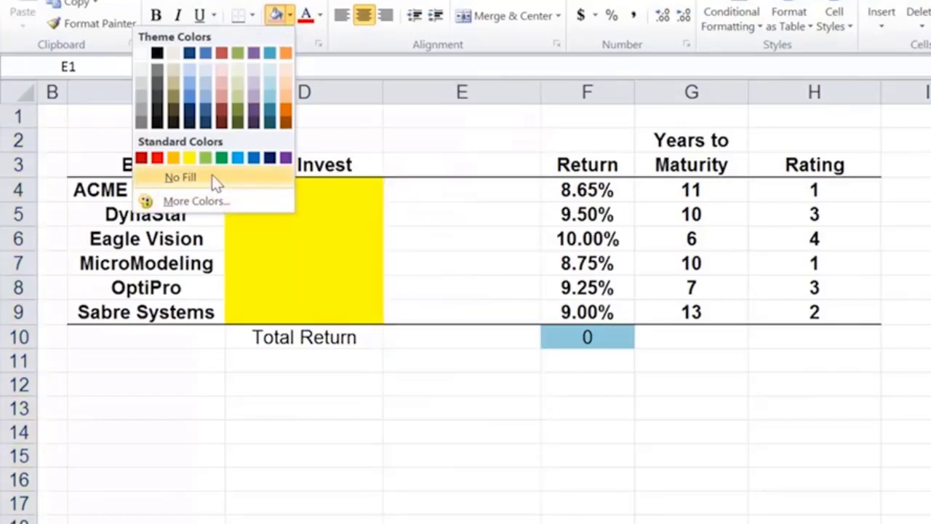
pyautogui.click(212, 176)
# Calculate 25% of the available money for ACME Chemical in E4 with the formula =.25*7500000.
pyautogui.click(433, 168)
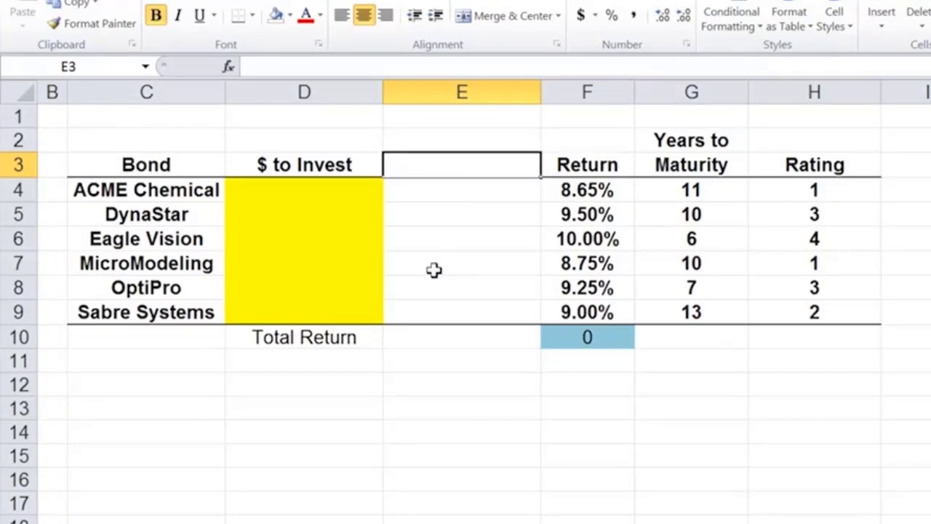
pyautogui.click(422, 192)
pyautogui.write('=')
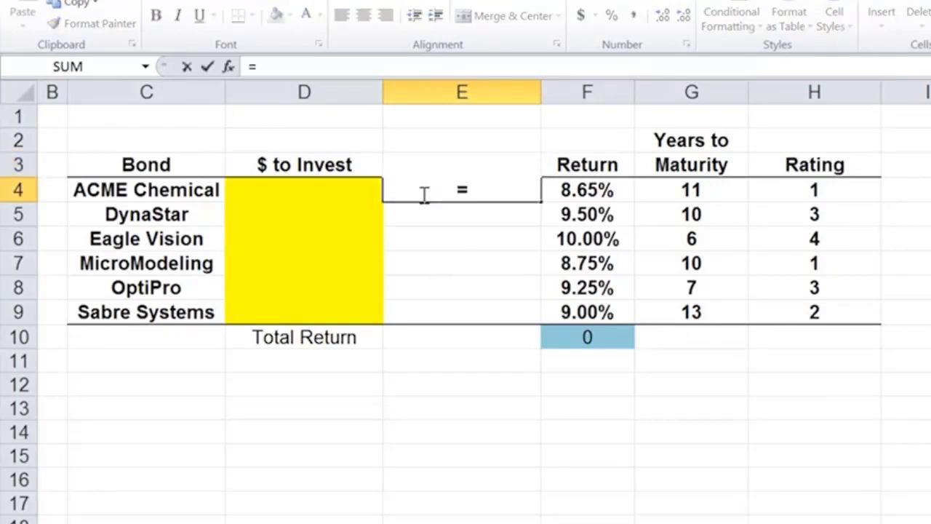
pyautogui.write('.24')
pyautogui.press('BackSpace')
pyautogui.write('5')
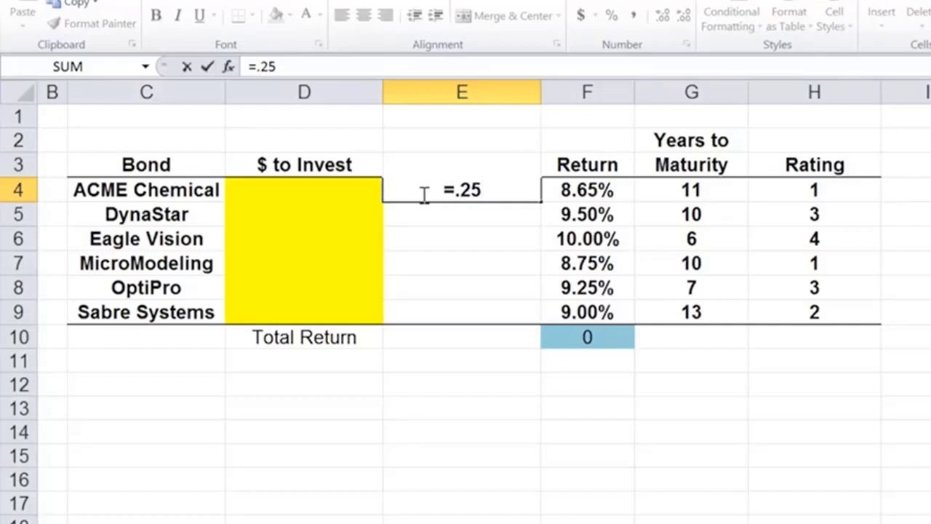
pyautogui.write('*750000')
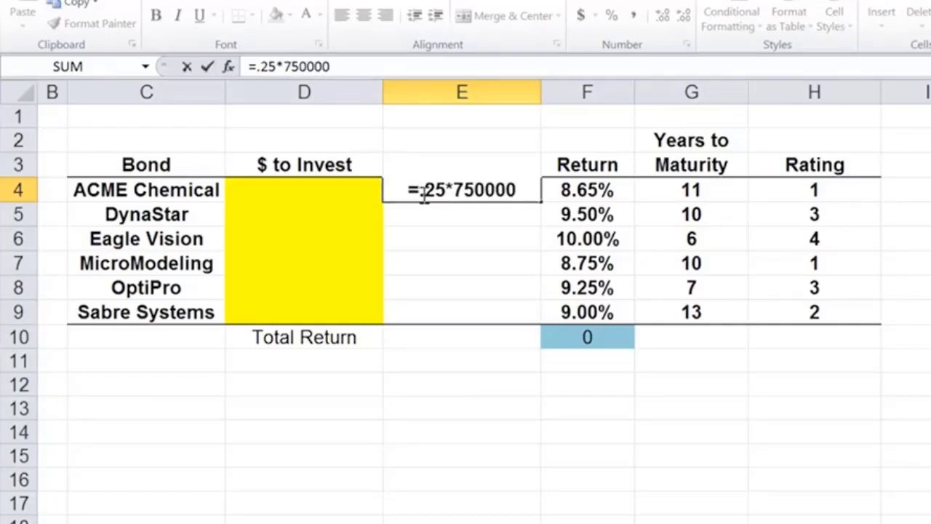
pyautogui.write('0')
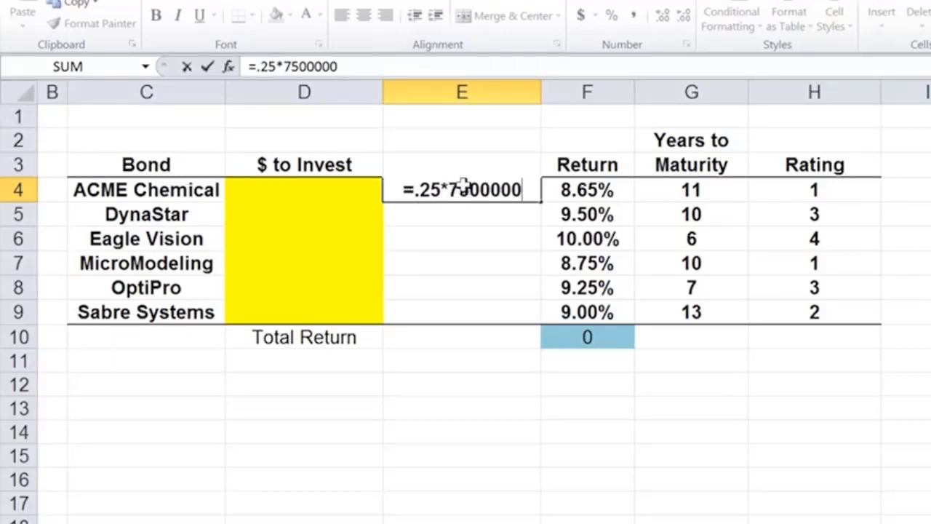
pyautogui.press('Up')
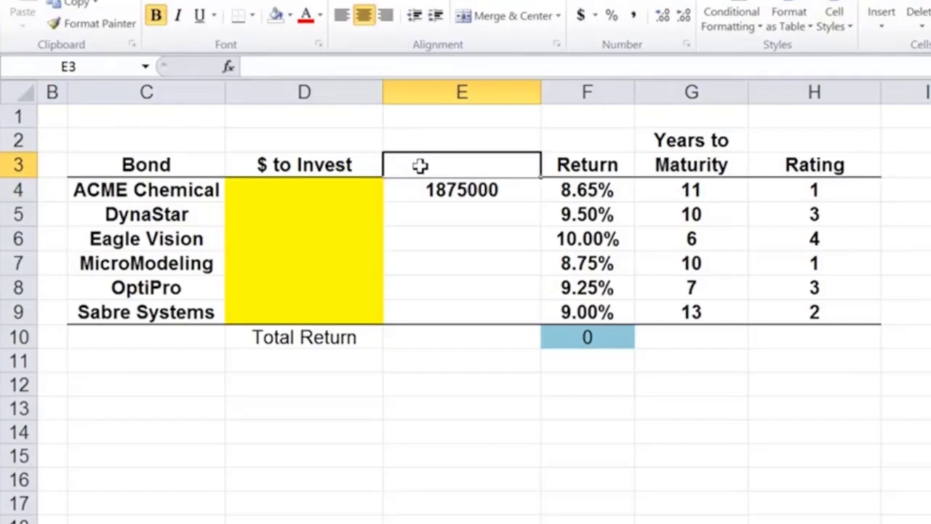
# Label cell E2 "Maximum %" and enter 25% beneath it in E3.
pyautogui.click(420, 142)
pyautogui.write('M')
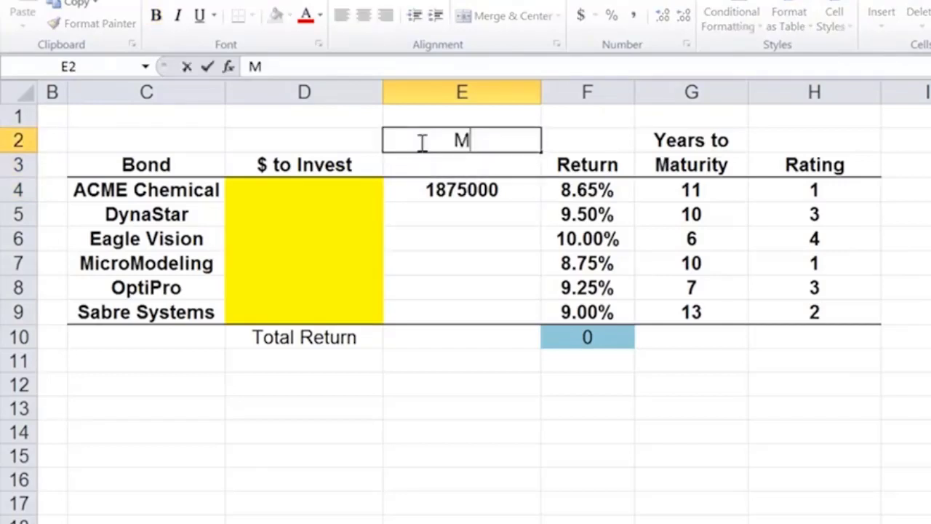
pyautogui.write('axi')
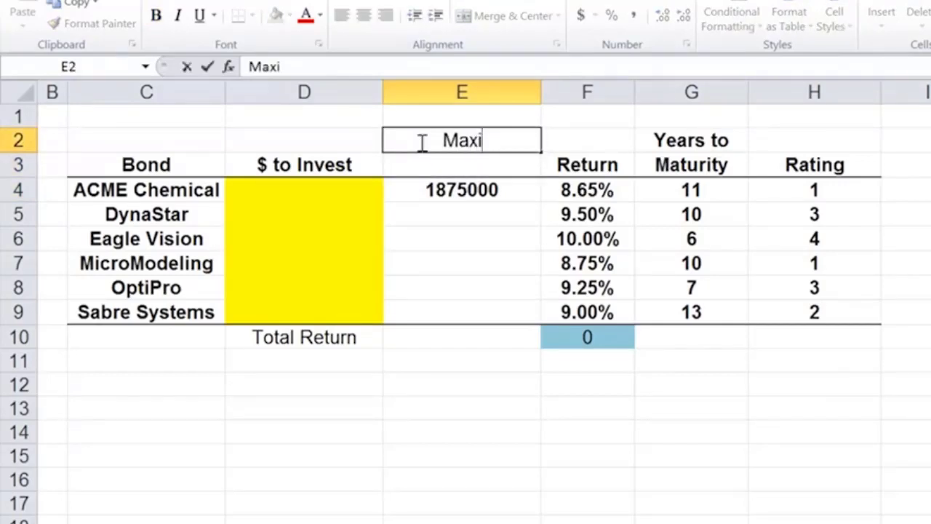
pyautogui.write('mum')
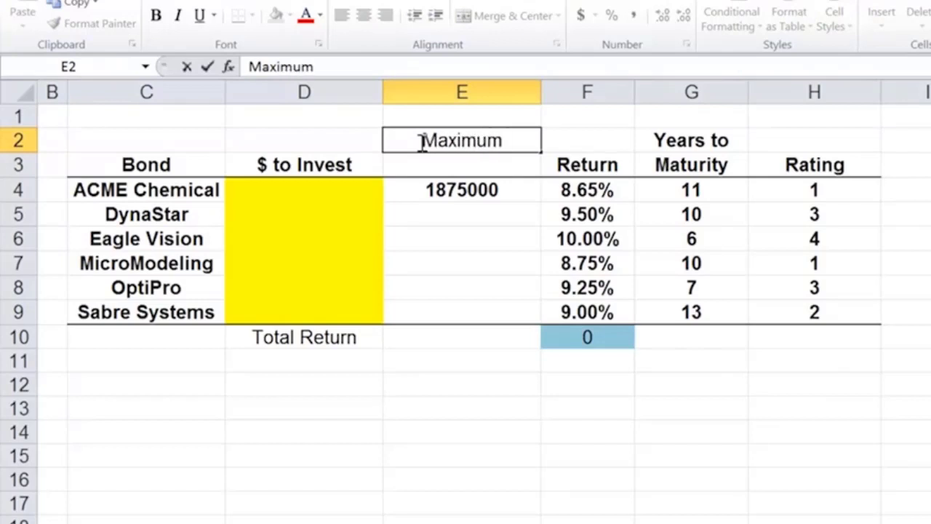
pyautogui.write(' %')
pyautogui.press('Return')
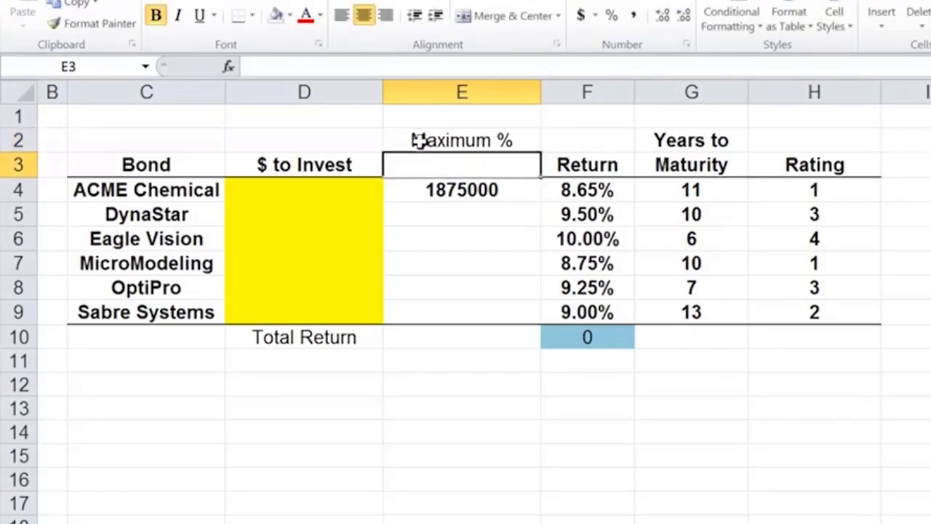
pyautogui.write('25%')
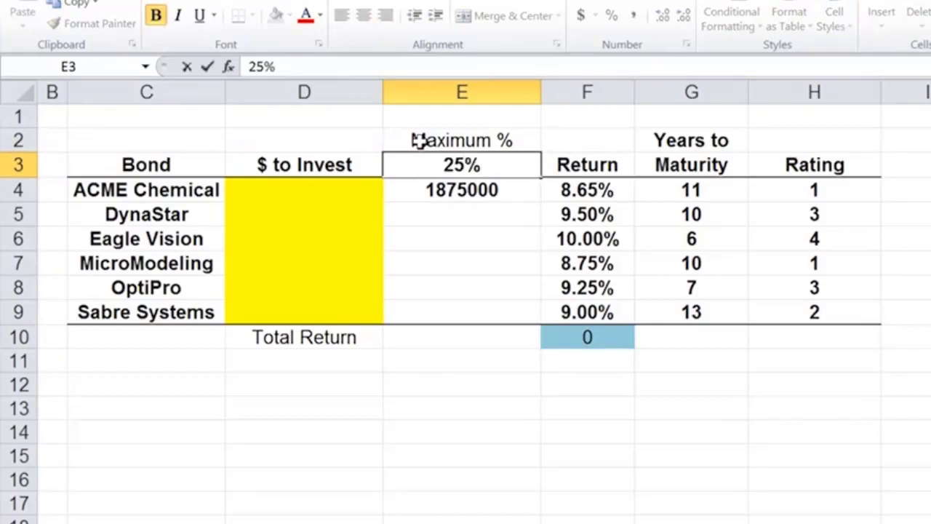
# Correct the formula in E4 to =0.25*750000 and move the Total Return label from D10 to E10.
pyautogui.click(427, 190)
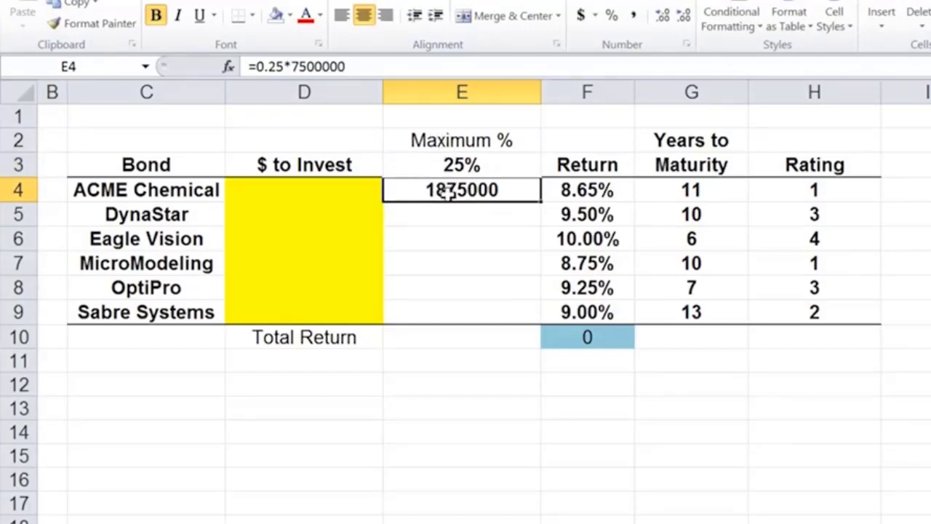
pyautogui.click(299, 337)
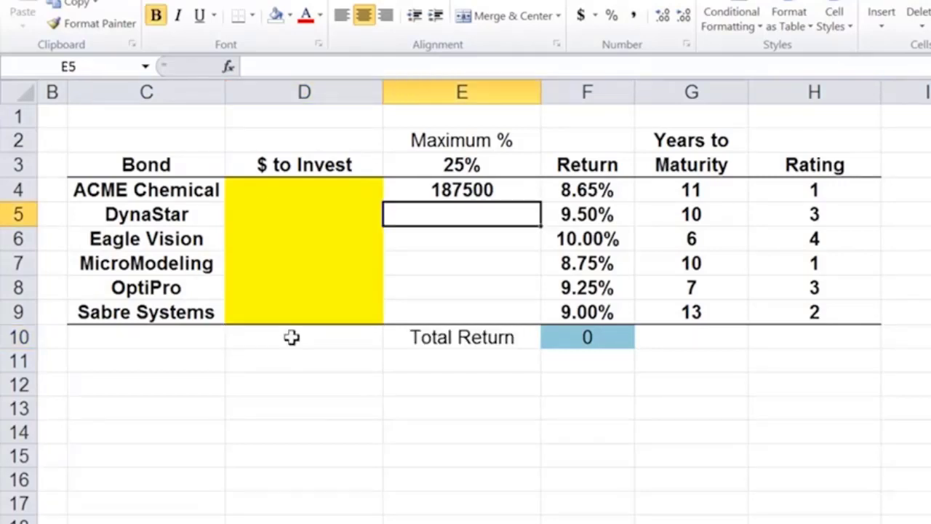
# Label cell C10 "Total Available" and enter 750000 beside it in D10.
pyautogui.click(198, 360)
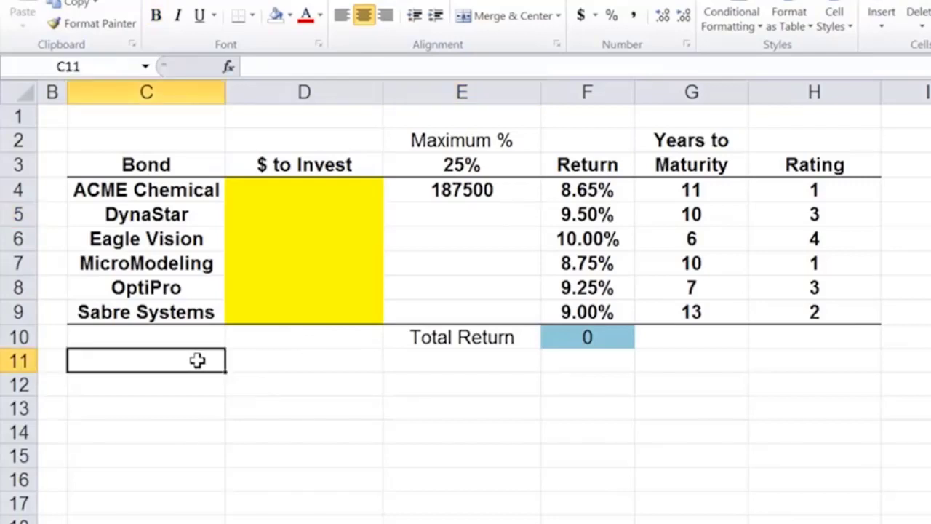
pyautogui.press('Up')
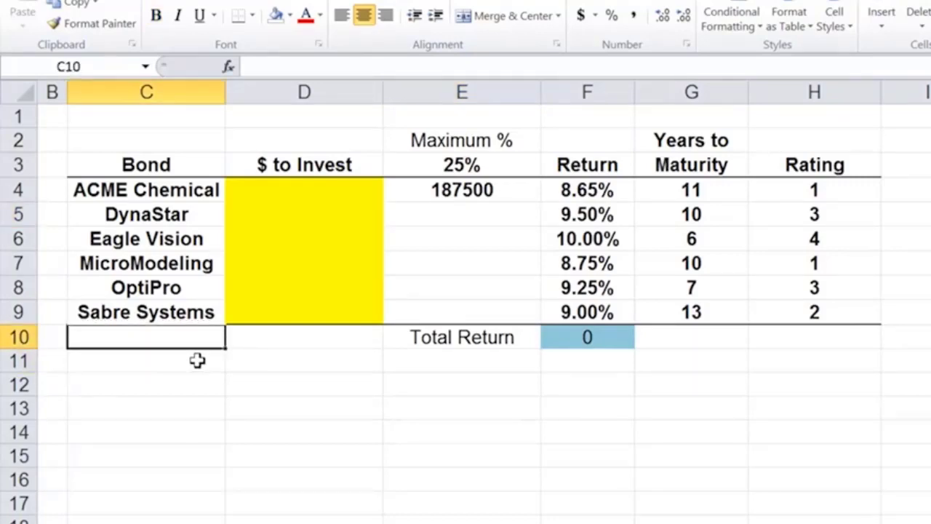
pyautogui.write('Total A')
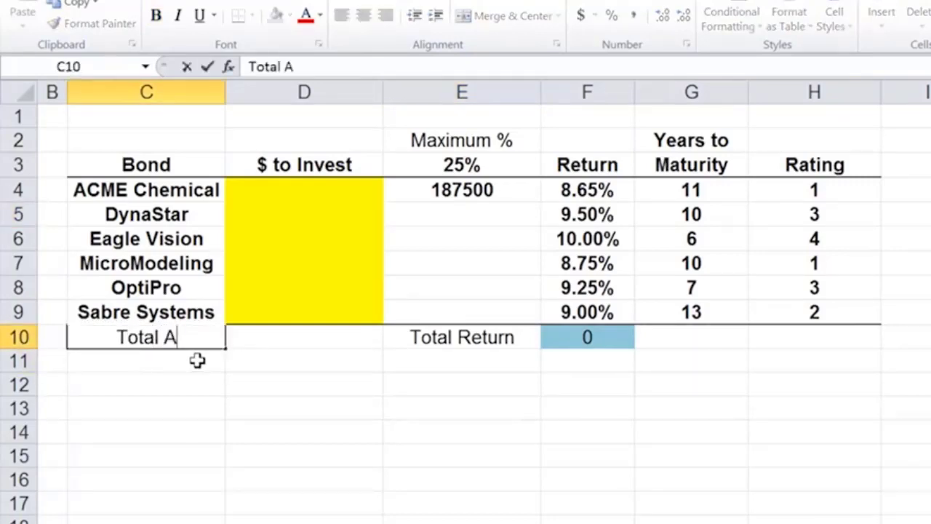
pyautogui.write('vailable')
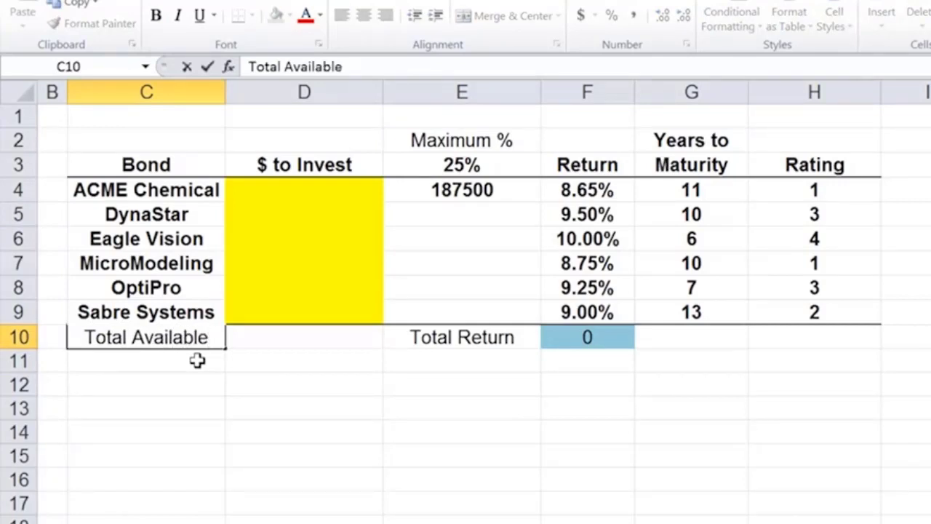
pyautogui.press('Tab')
pyautogui.write('750')
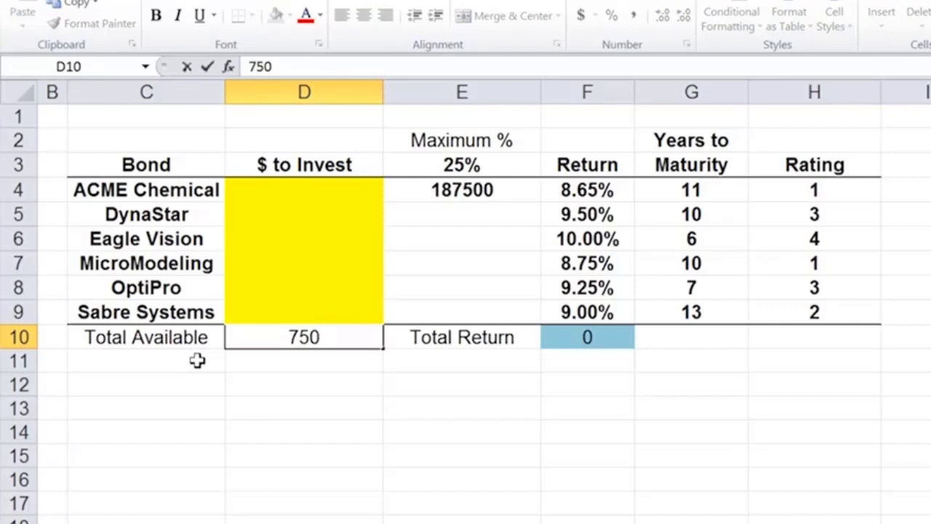
pyautogui.write('000')
pyautogui.press('Return')
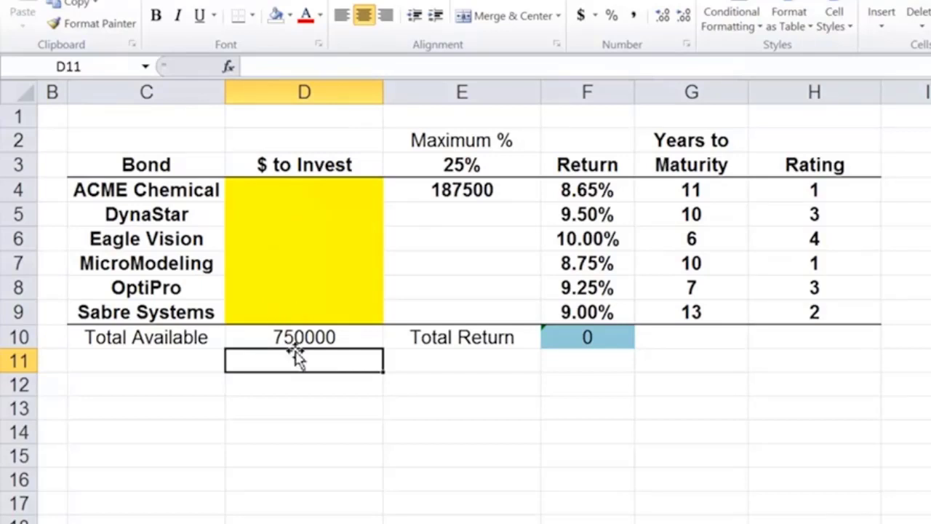
# Replace the formula in E4 with =$E$3*$D$10, using absolute references to the maximum percentage and the total available.
pyautogui.click(435, 190)
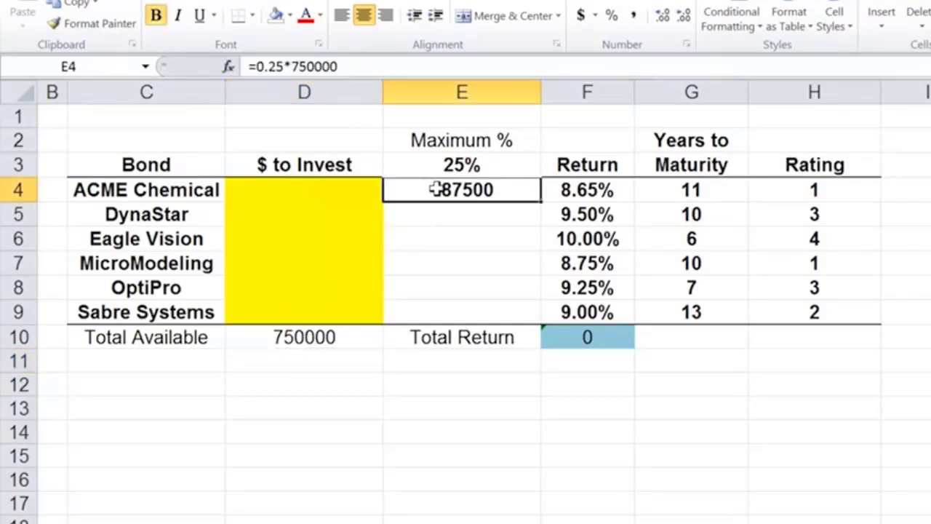
pyautogui.write('=')
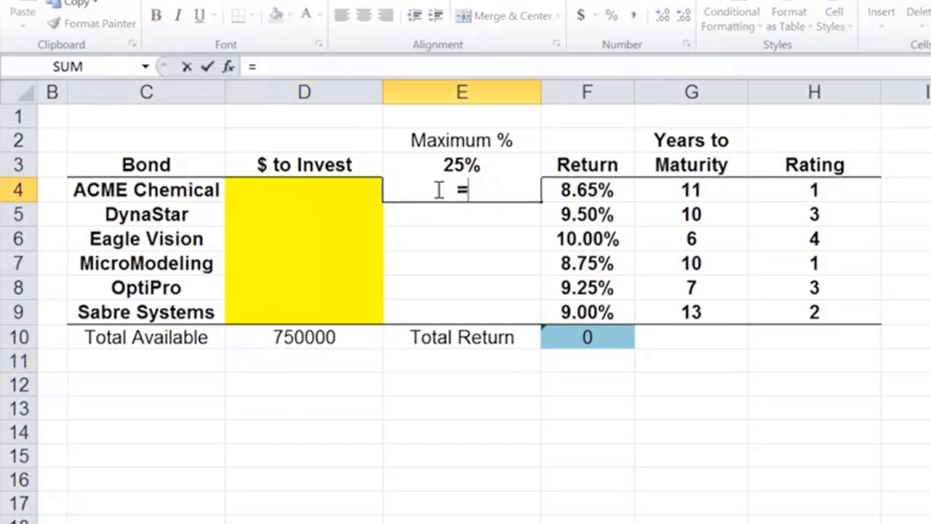
pyautogui.click(440, 163)
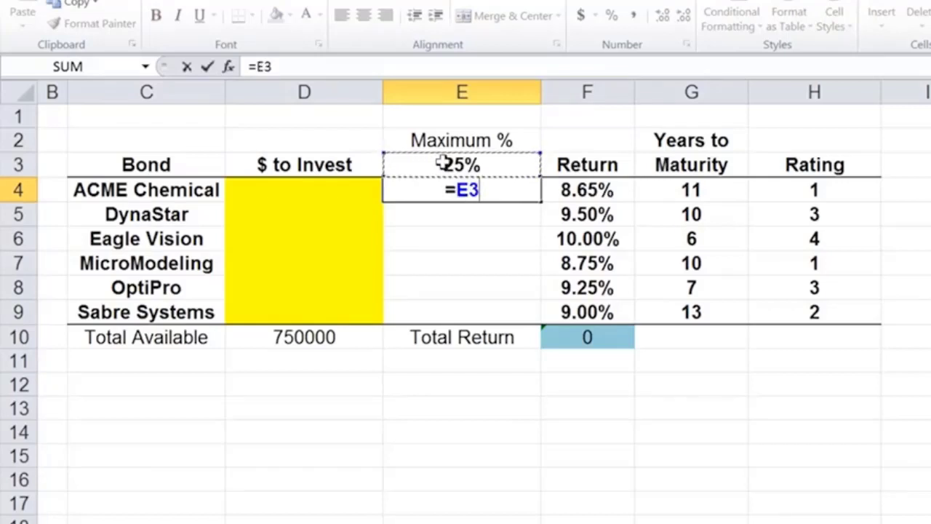
pyautogui.write('*')
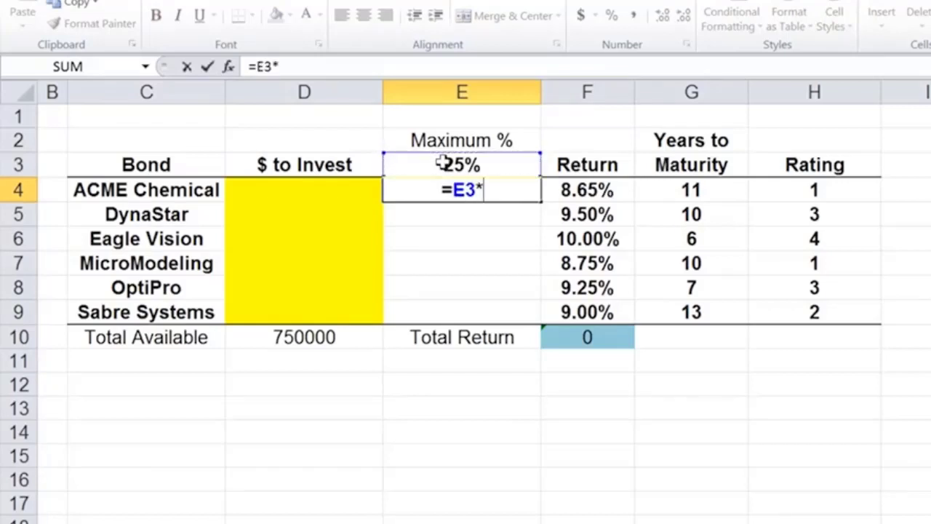
pyautogui.click(302, 337)
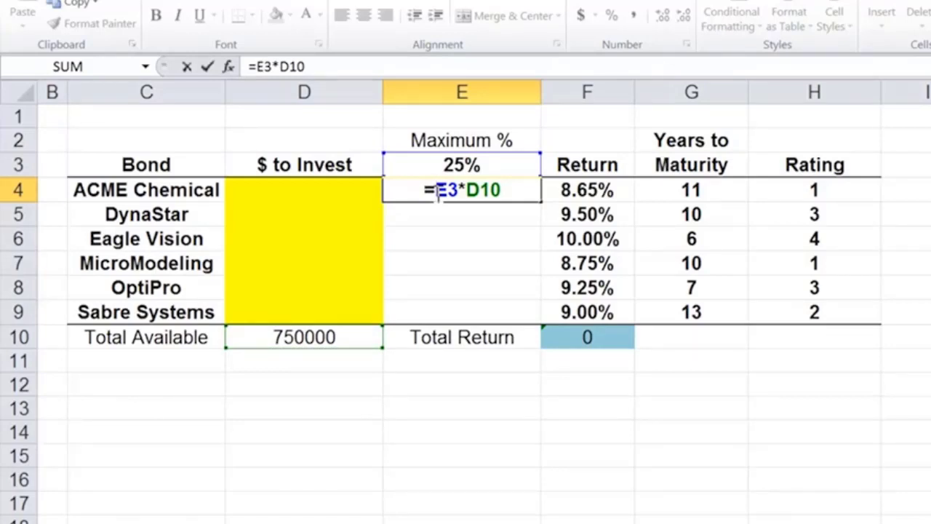
pyautogui.press('F4')
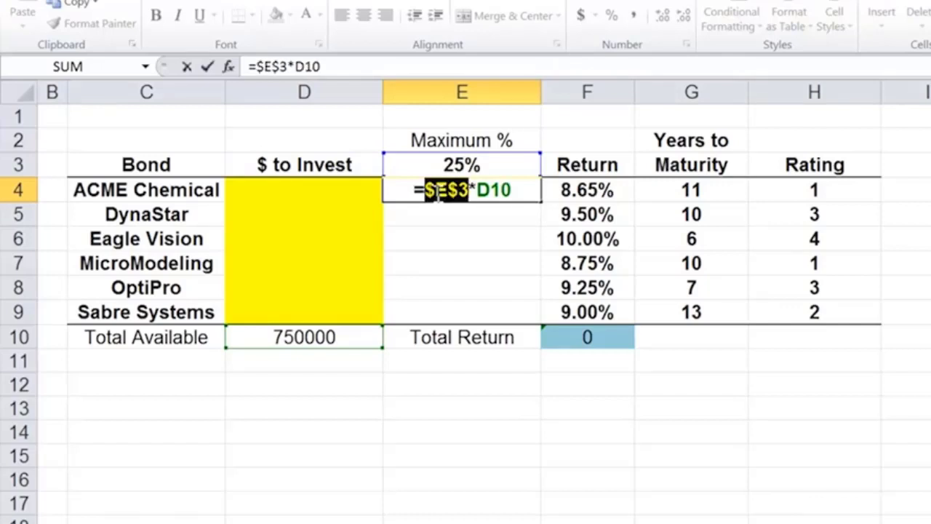
pyautogui.press('Right')
pyautogui.press('Right')
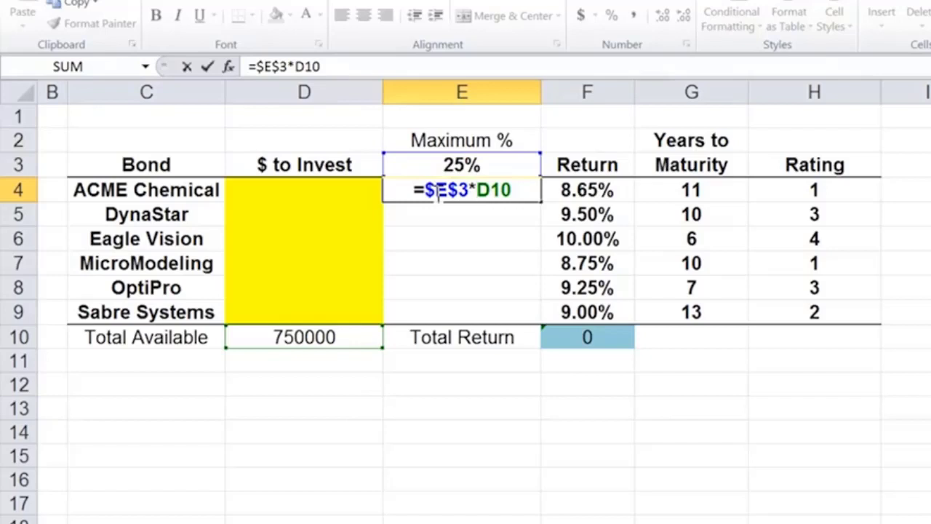
pyautogui.press('F4')
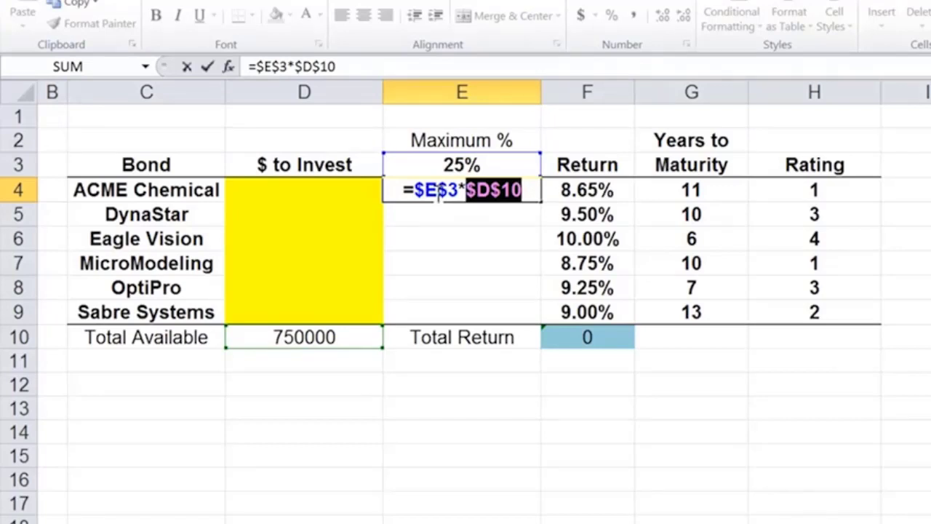
pyautogui.press('Return')
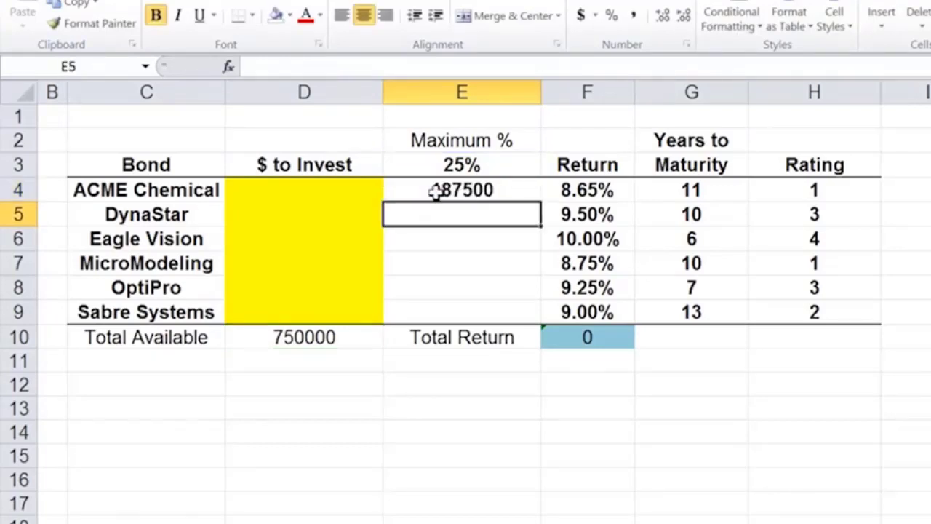
# Copy the maximum amount formula from E4 down to E9 for all the bonds.
pyautogui.click(453, 186)
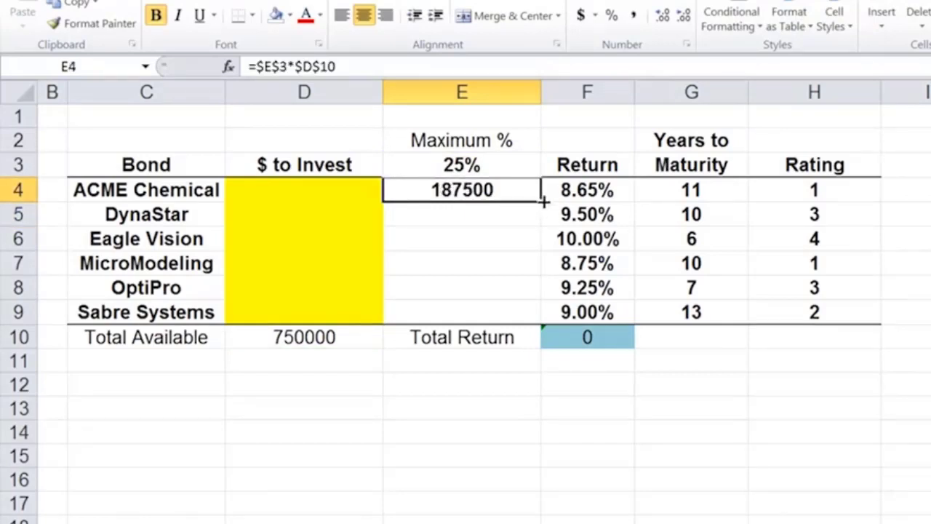
pyautogui.moveTo(542, 202); pyautogui.dragTo(537, 314)
pyautogui.click(499, 214)
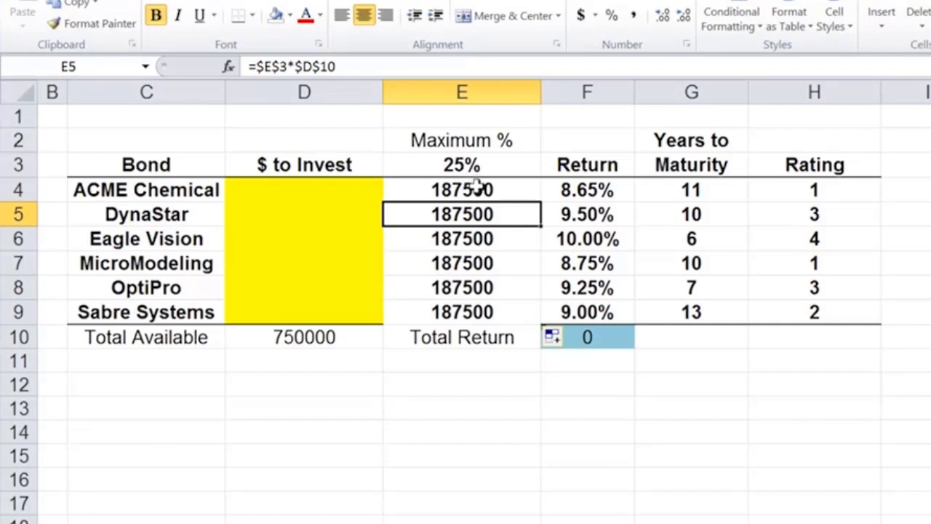
# Fill the maximum amount cells E4:E9 with a light red.
pyautogui.moveTo(478, 187); pyautogui.dragTo(469, 310)
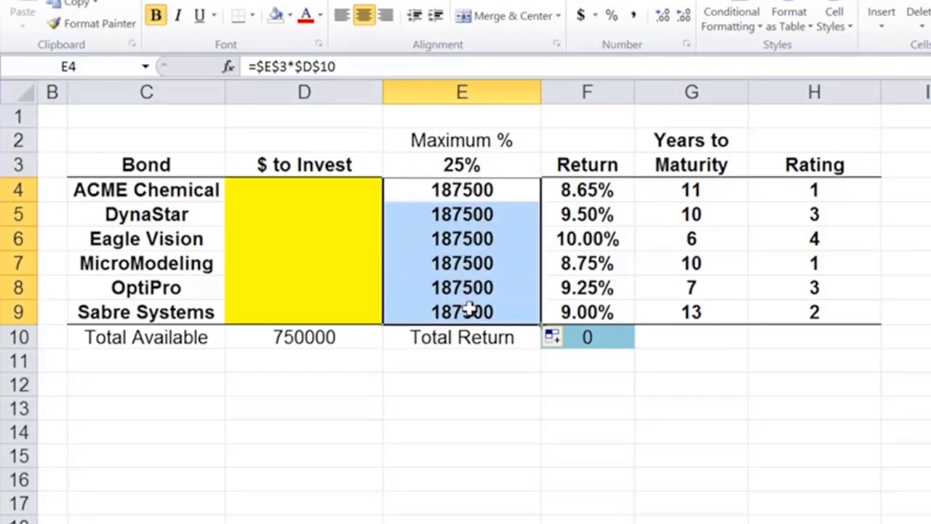
pyautogui.click(290, 15)
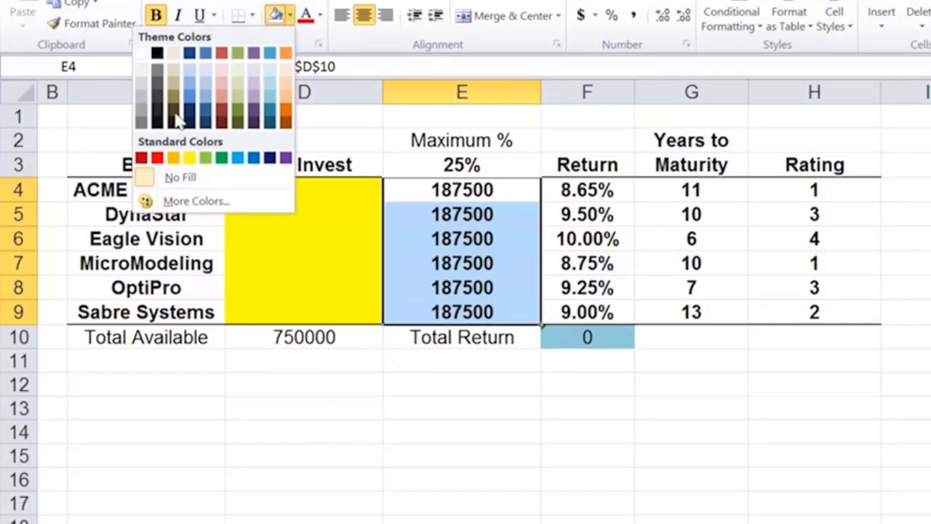
pyautogui.click(221, 95)
pyautogui.click(494, 450)
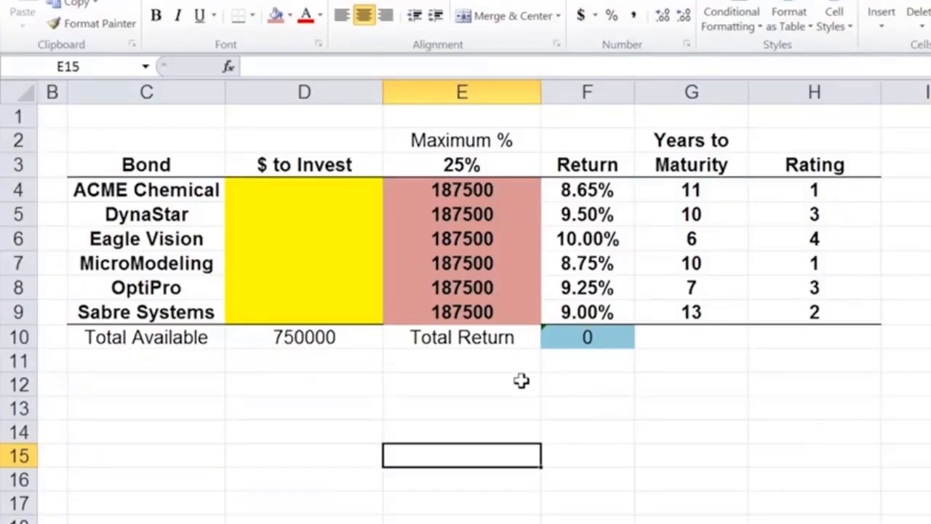
# Enter the formula =D4+D5+D7+D9 in D12 to sum the amounts invested in those four bonds.
pyautogui.click(465, 382)
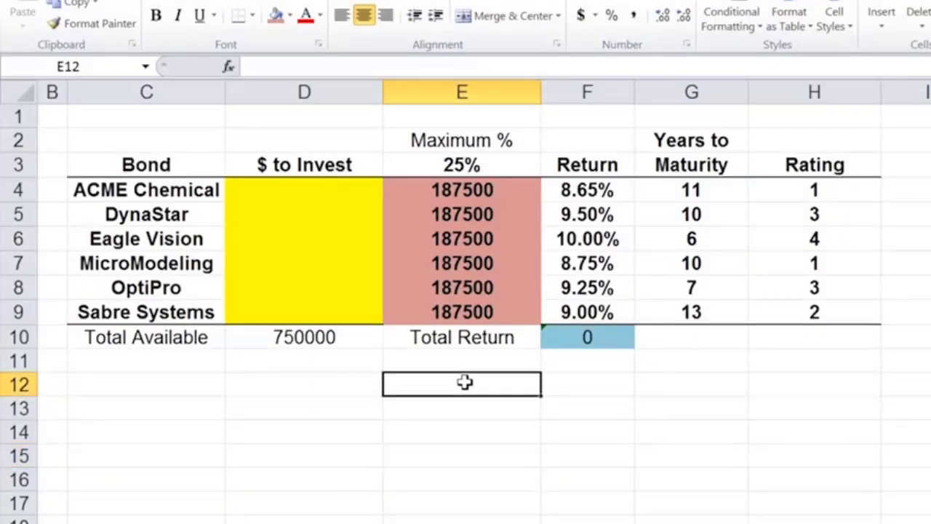
pyautogui.click(290, 385)
pyautogui.write('=')
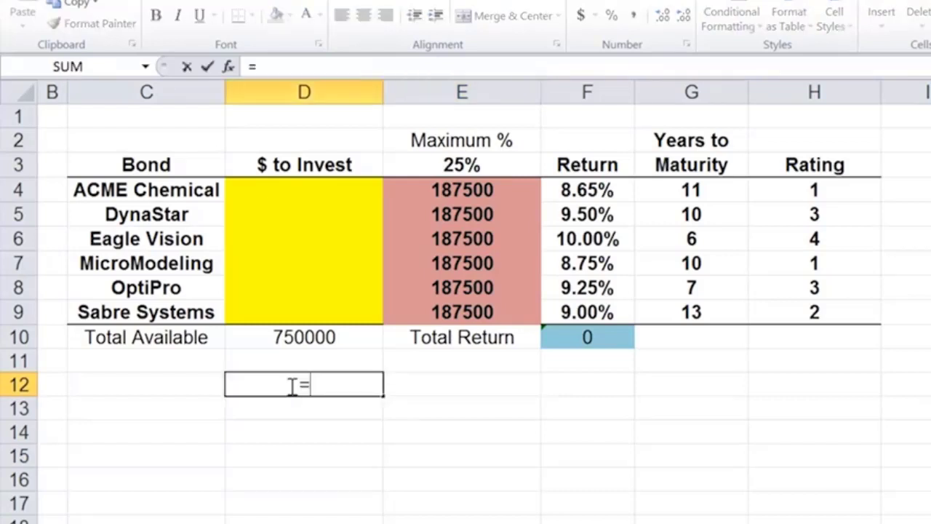
pyautogui.click(294, 188)
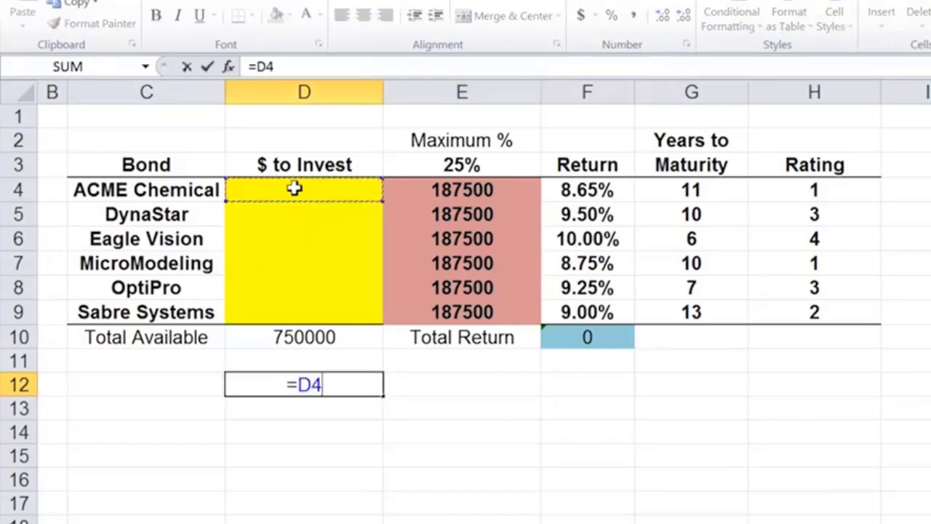
pyautogui.write('+')
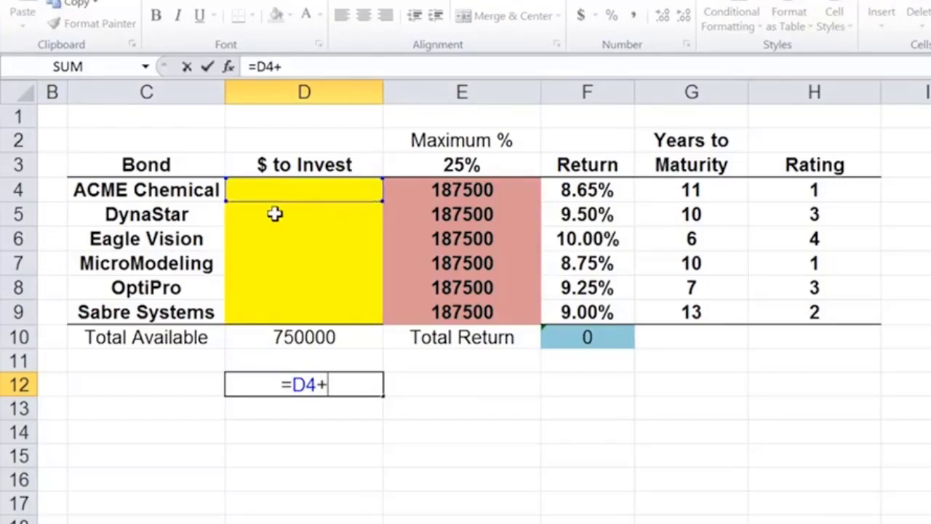
pyautogui.click(277, 212)
pyautogui.write('+')
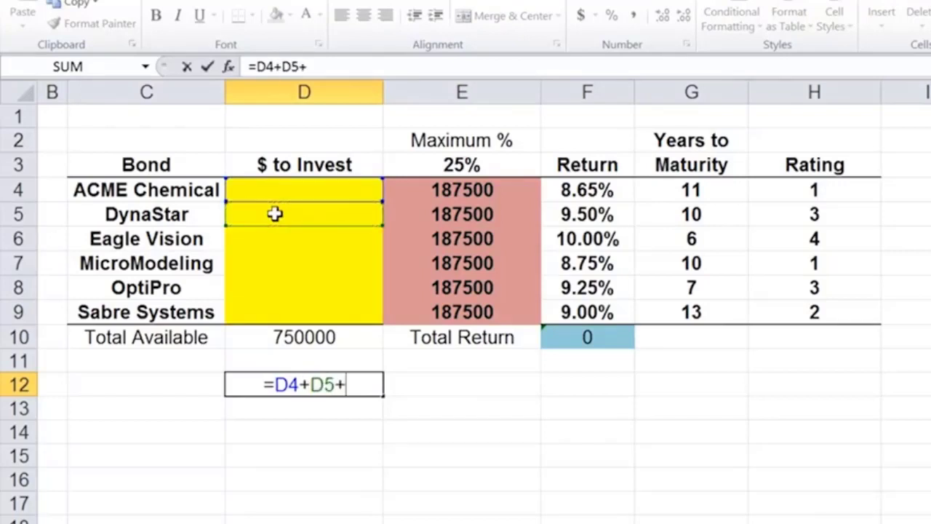
pyautogui.click(241, 265)
pyautogui.write('+')
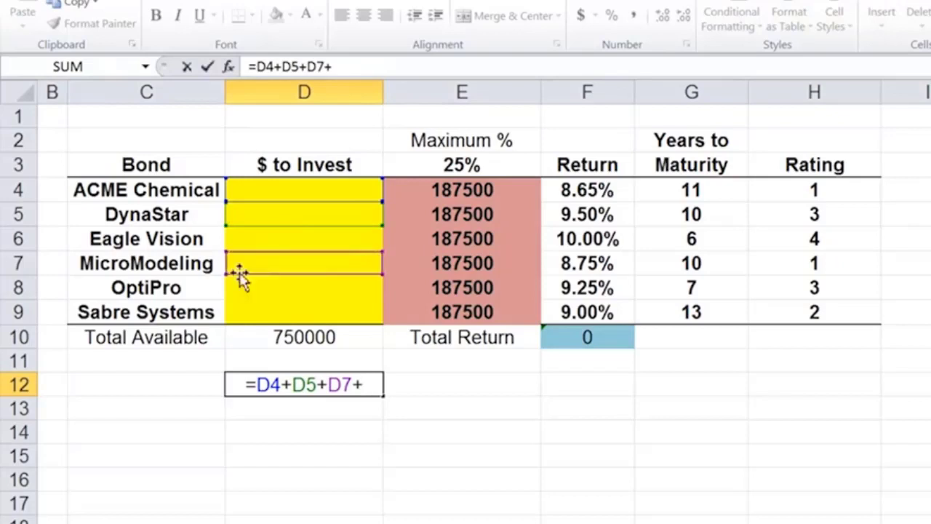
pyautogui.click(246, 309)
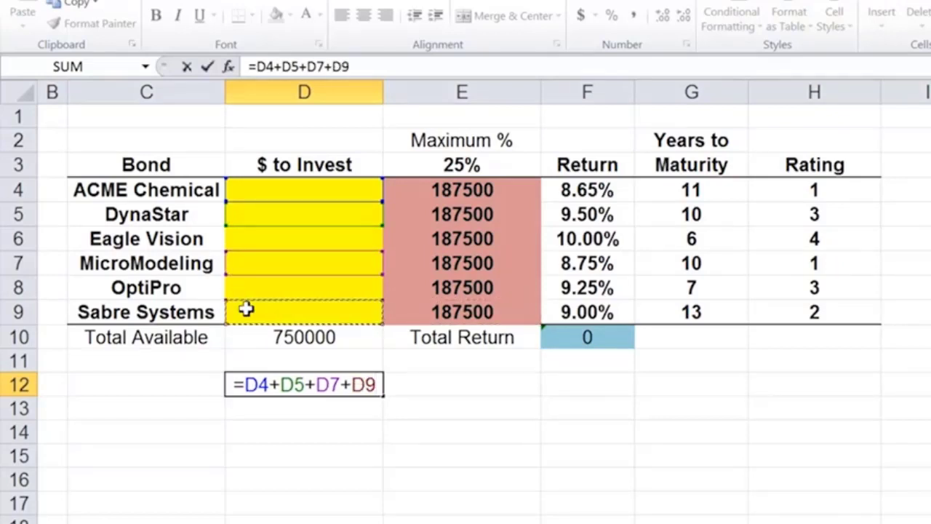
pyautogui.press('Return')
# Enter a formula in E12 that multiplies 0.5 by the total available in D10.
pyautogui.click(417, 383)
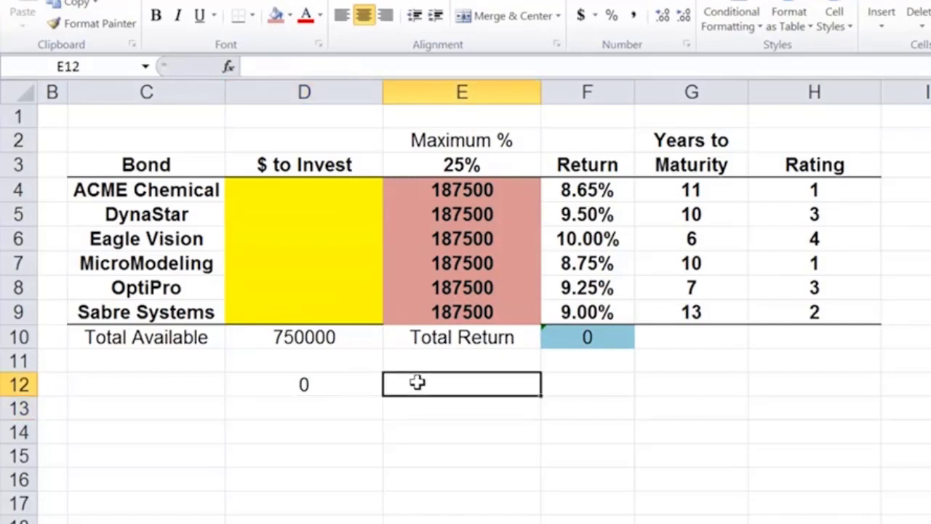
pyautogui.write('=')
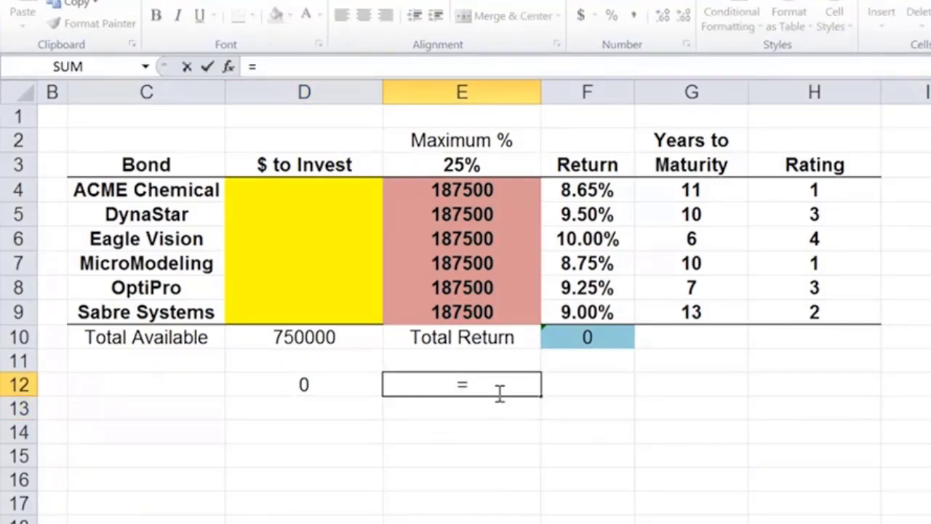
pyautogui.write('0.5*')
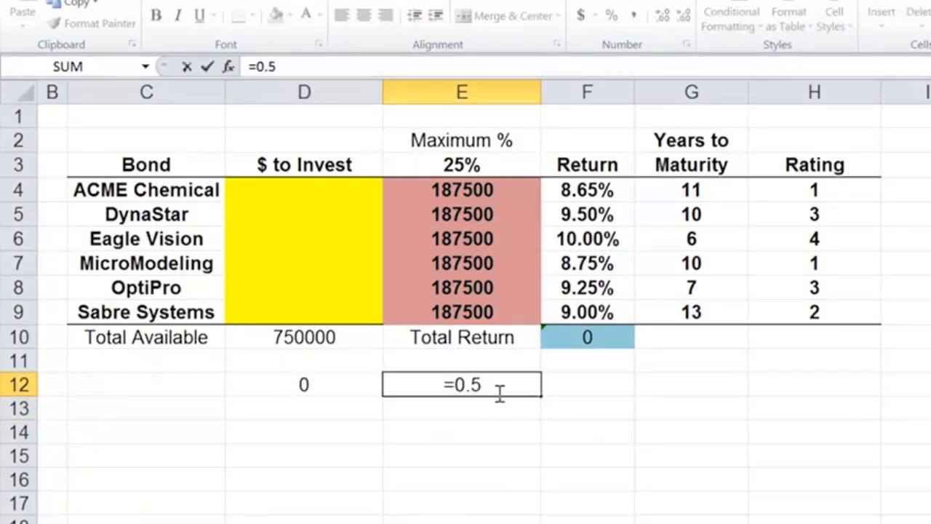
pyautogui.click(289, 336)
pyautogui.press('Return')
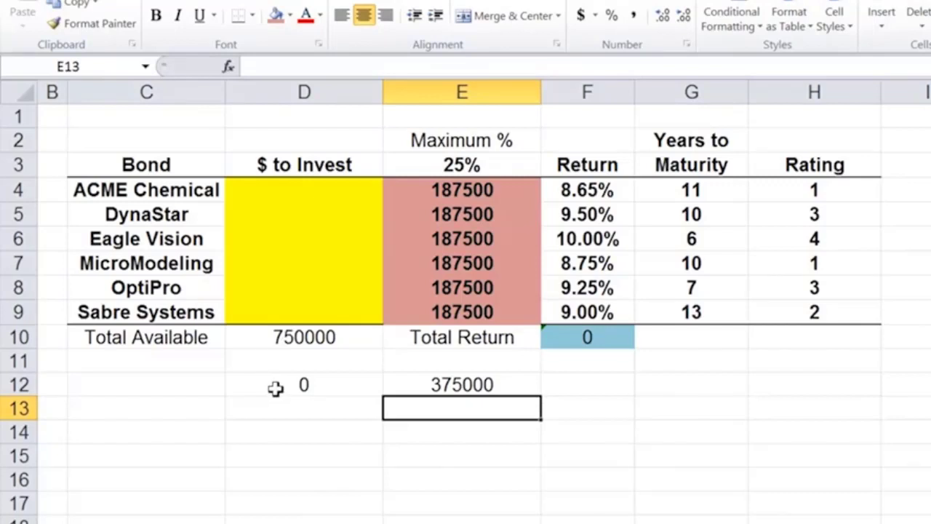
# Add Eagle Vision's investment to the sum in D12, making the formula =D4+D5+D7+D9+D6.
pyautogui.click(320, 384)
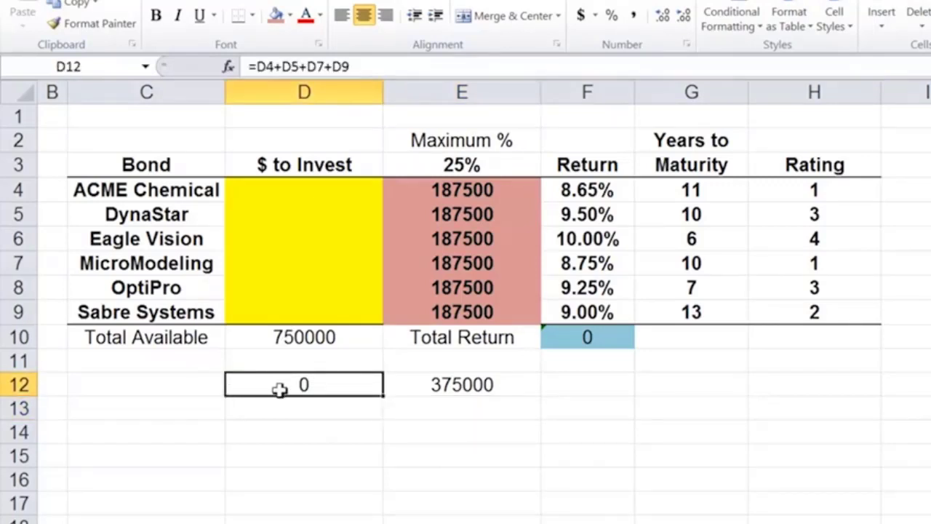
pyautogui.click(306, 67)
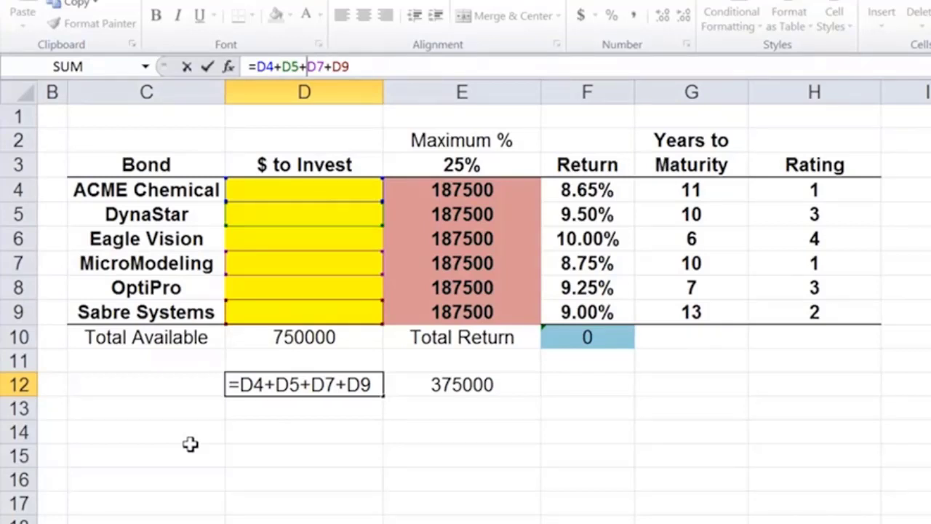
pyautogui.click(375, 385)
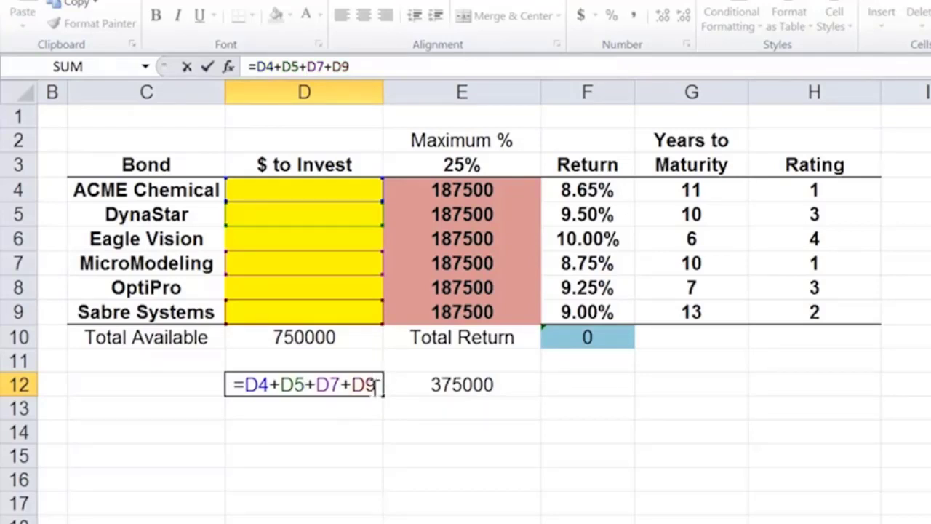
pyautogui.write('+')
pyautogui.click(315, 232)
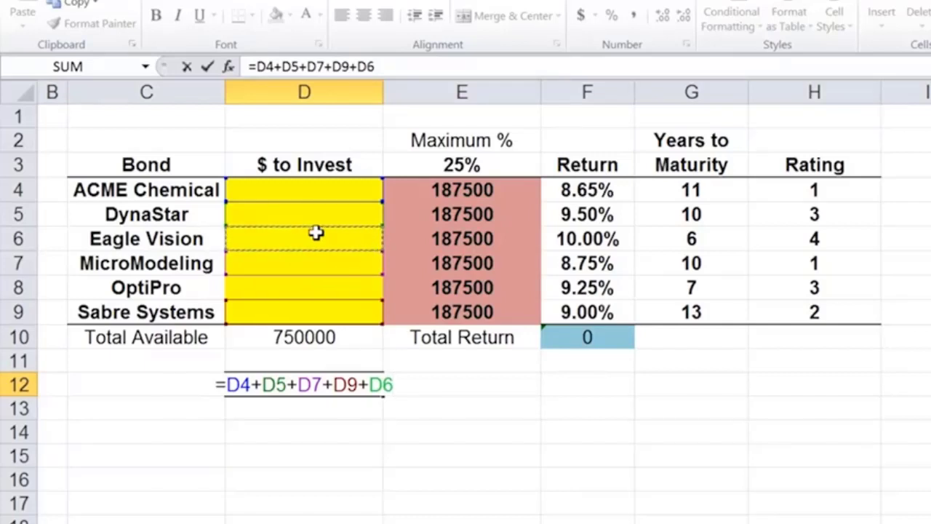
pyautogui.press('Return')
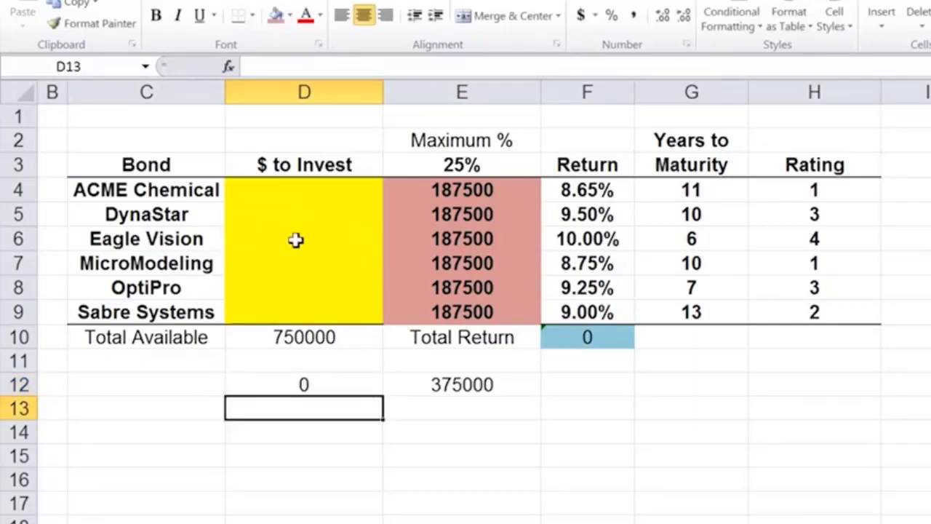
# Try 10 as Eagle Vision's years to maturity in G6 and undo the entry.
pyautogui.click(716, 240)
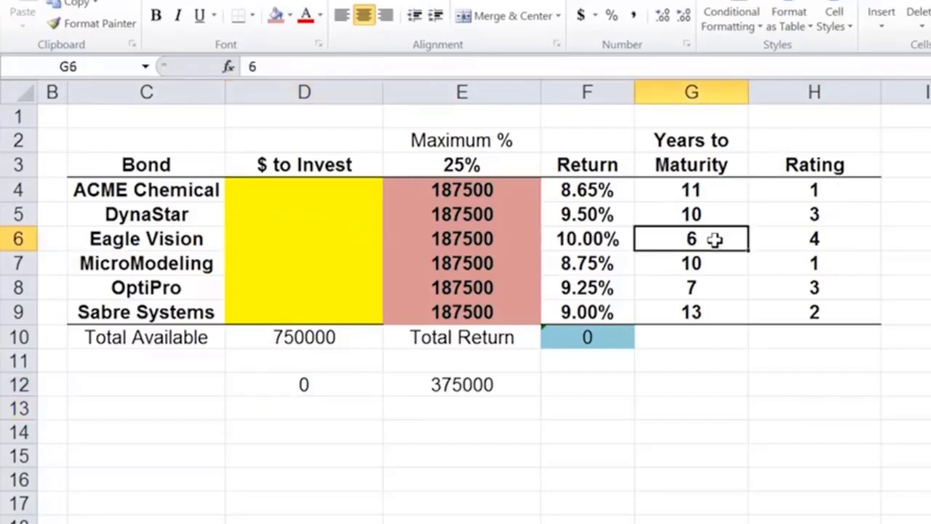
pyautogui.write('10')
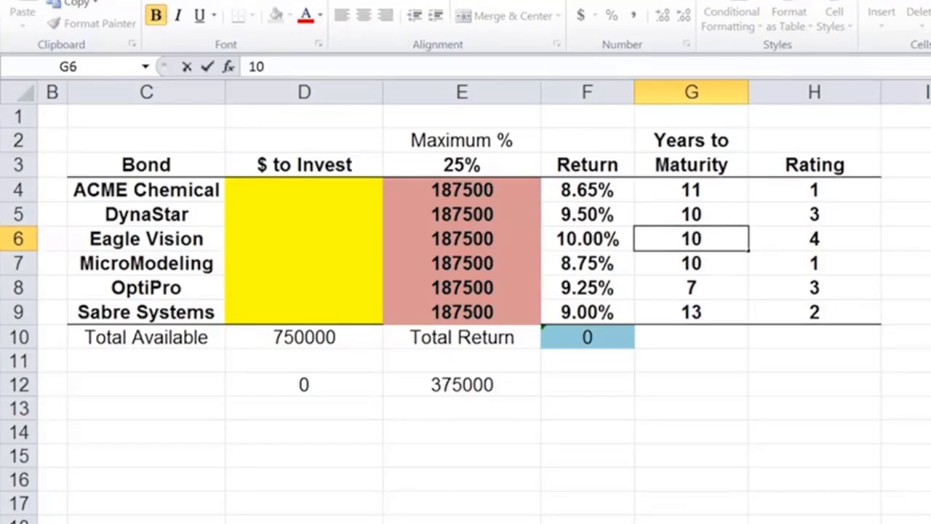
pyautogui.hotkey('ctrl', 'z')
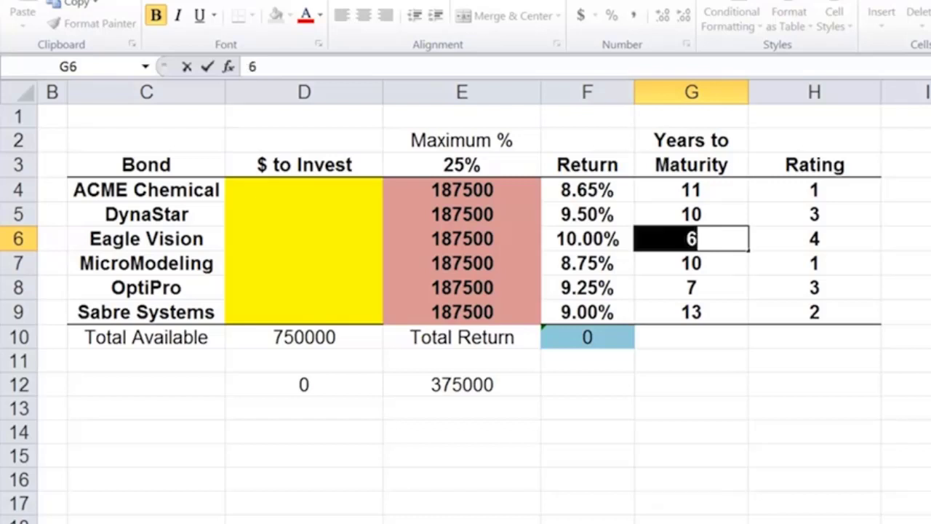
pyautogui.press('Return')
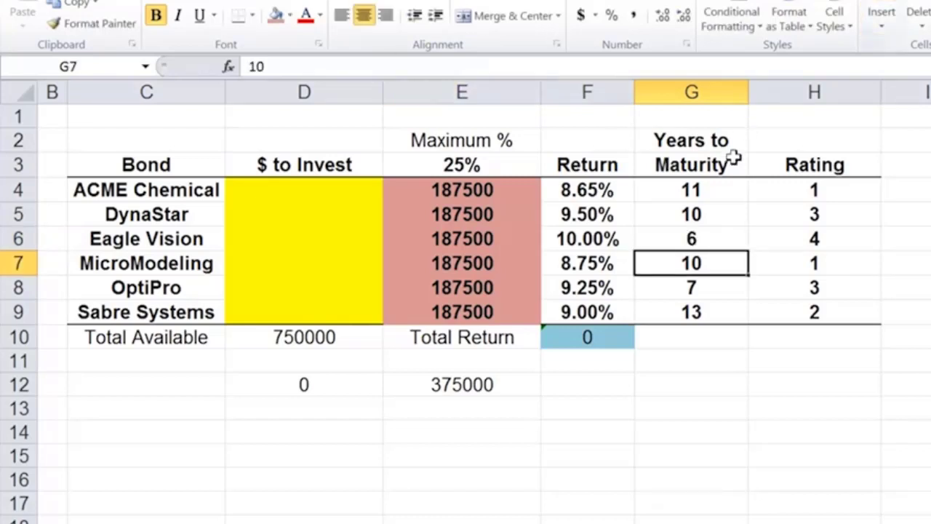
# Insert a blank column between the Years to Maturity and Rating columns.
pyautogui.click(793, 92)
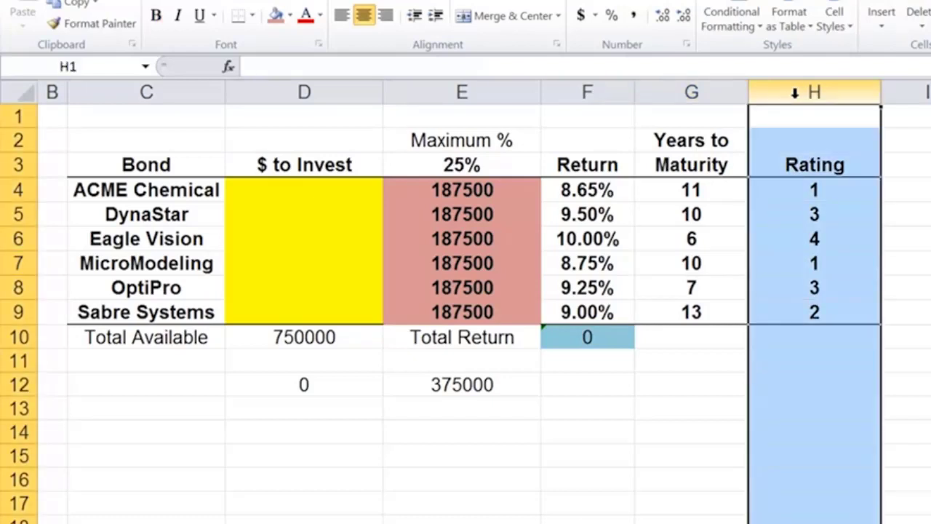
pyautogui.rightClick(794, 93)
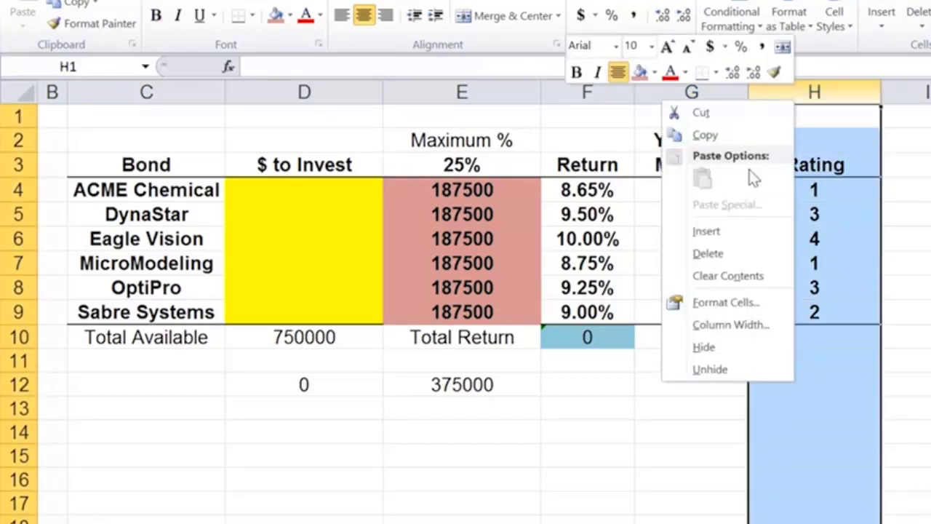
pyautogui.click(727, 237)
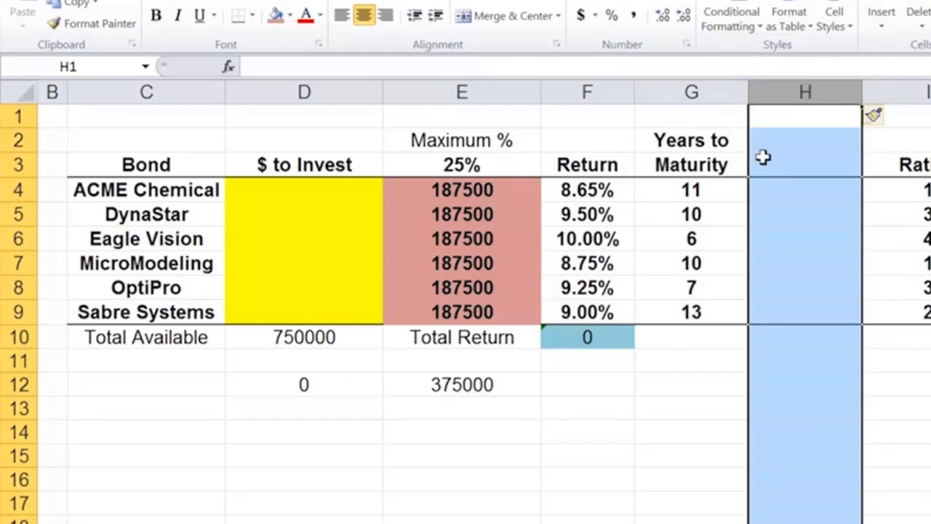
# Head the new column with a bold "Long term?" in H2 and "1-yes" in H3.
pyautogui.click(781, 142)
pyautogui.hotkey('ctrl', 'b')
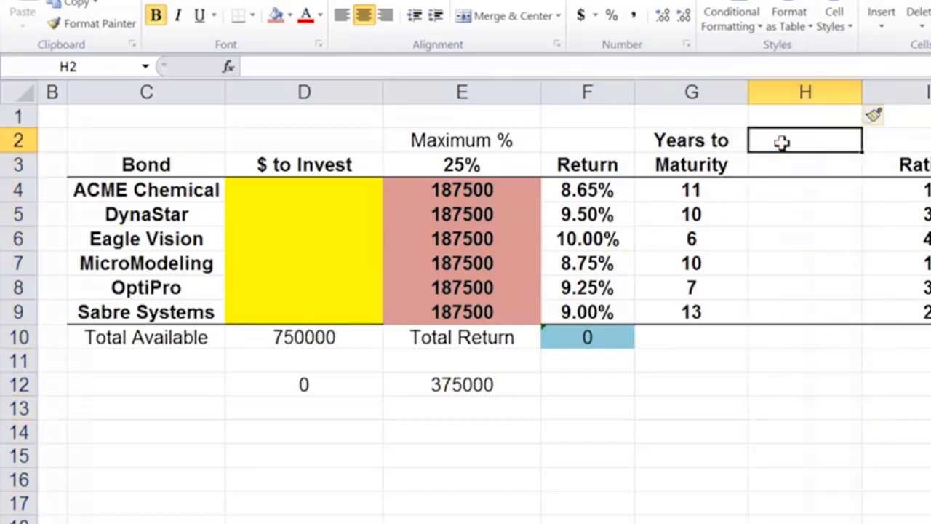
pyautogui.write('Long t')
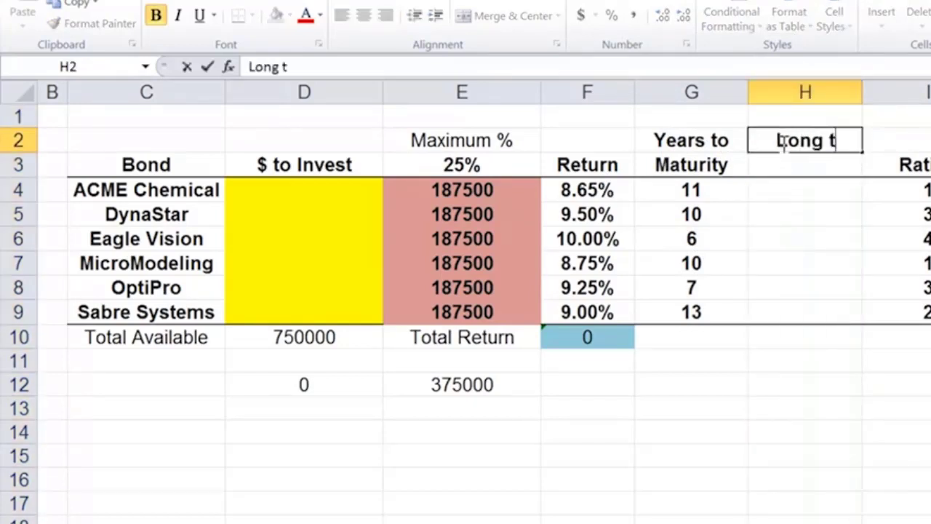
pyautogui.write('erm?')
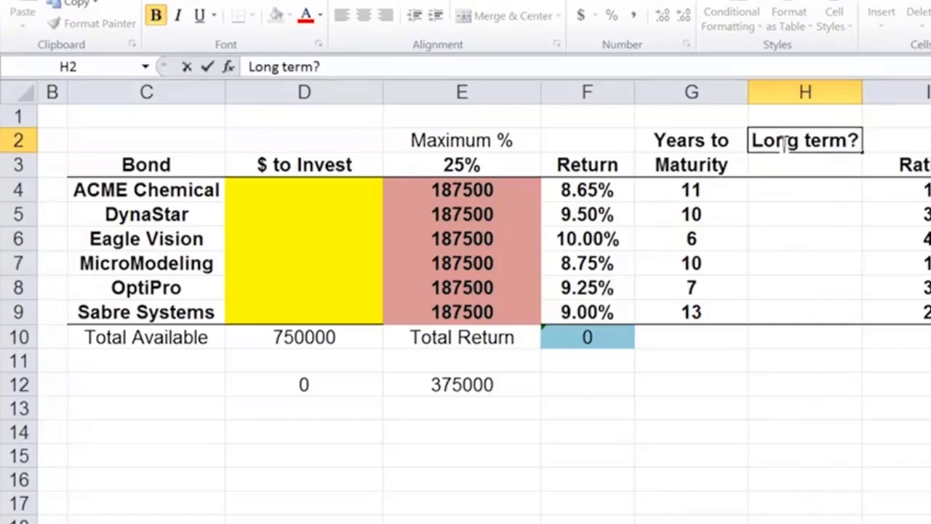
pyautogui.press('Return')
pyautogui.write('1')
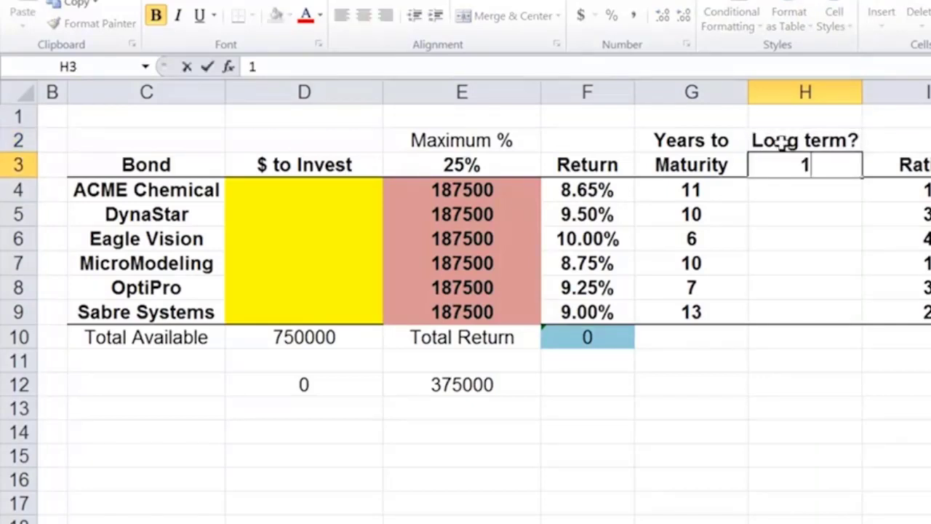
pyautogui.write('-yes')
pyautogui.press('Tab')
pyautogui.write('0')
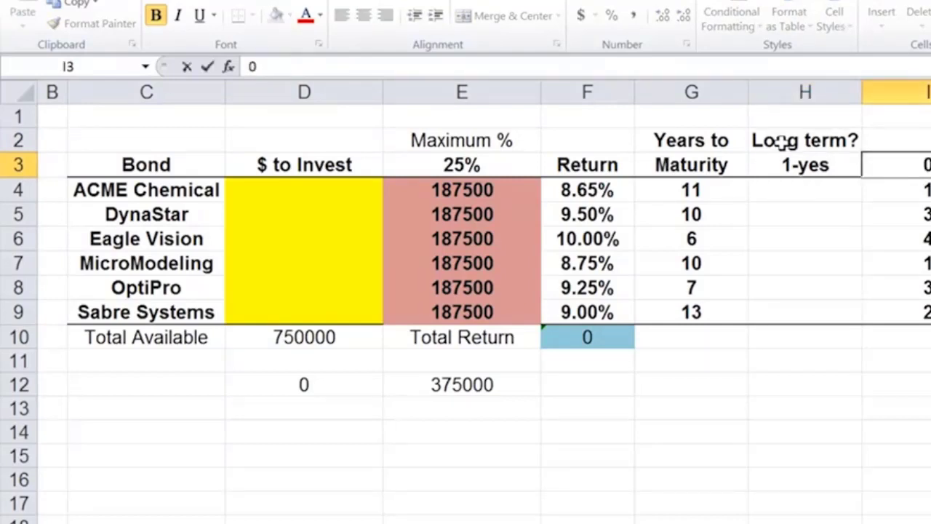
pyautogui.press('BackSpace')
pyautogui.press('Escape')
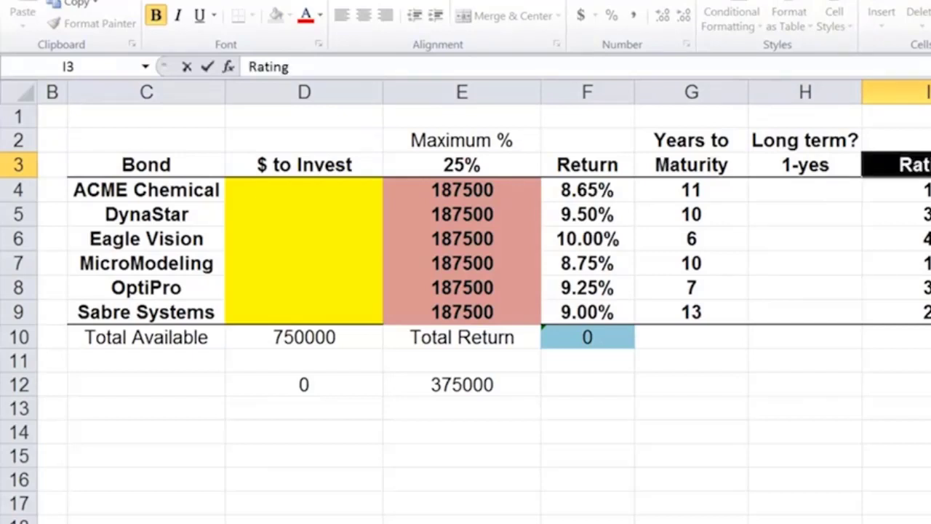
# Extend the heading in H3 so it reads "1-yes 0-no".
pyautogui.click(805, 165)
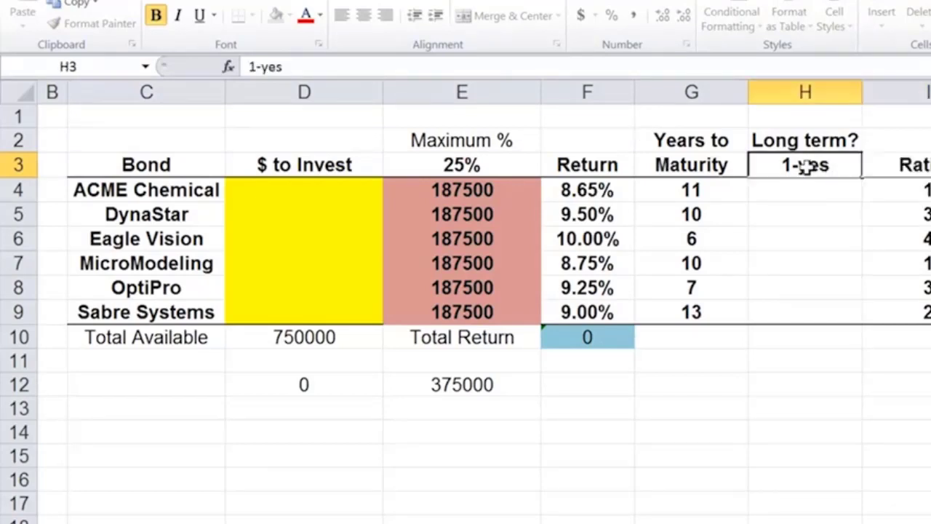
pyautogui.click(317, 65)
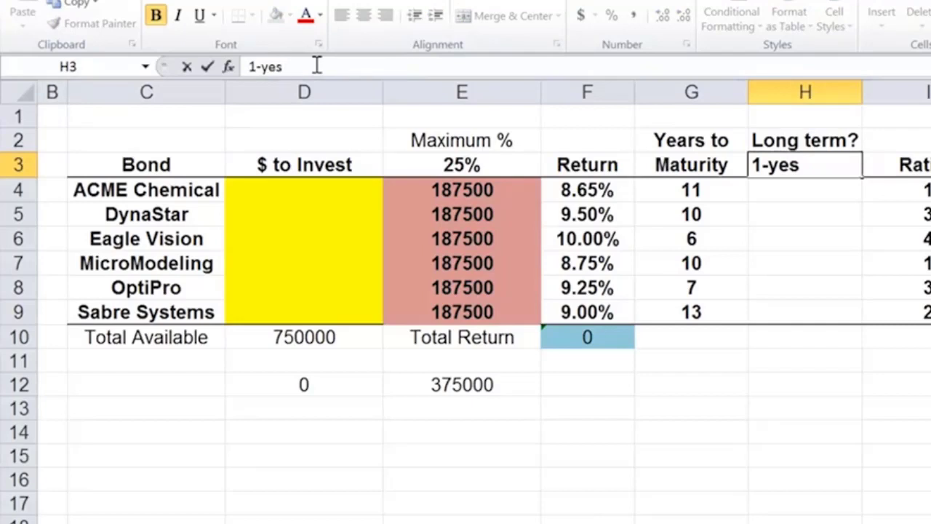
pyautogui.write('0-no')
pyautogui.press('Return')
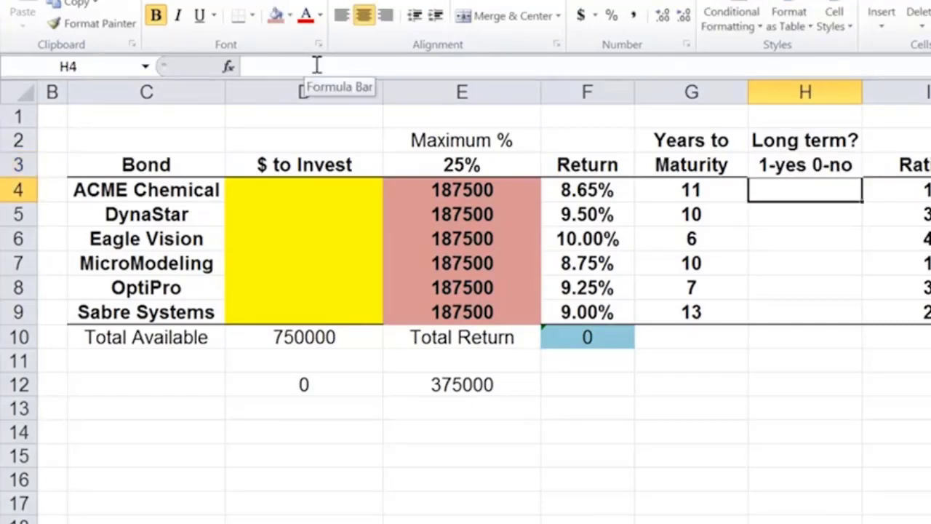
# Replace both hyphens in the H3 heading with equals signs so it reads "1=yes 0=no".
pyautogui.click(773, 169)
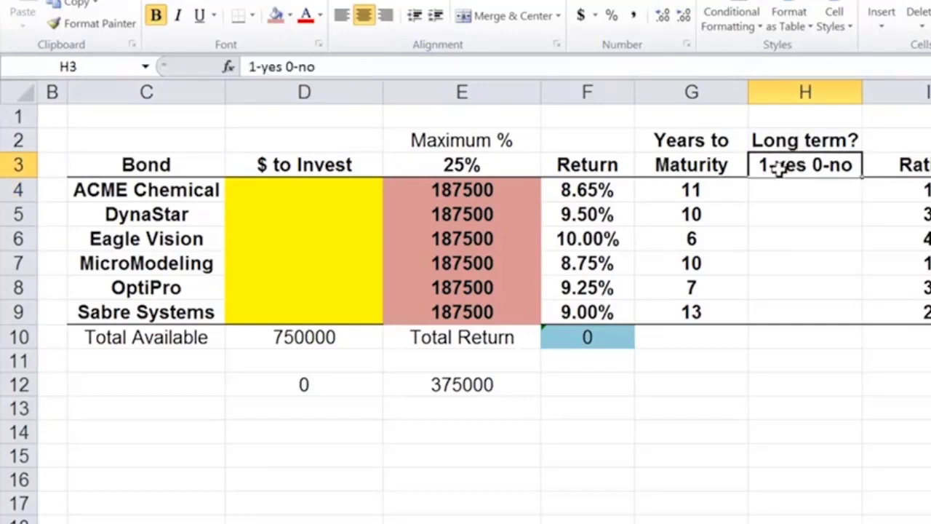
pyautogui.click(262, 66)
pyautogui.press('BackSpace')
pyautogui.write('=')
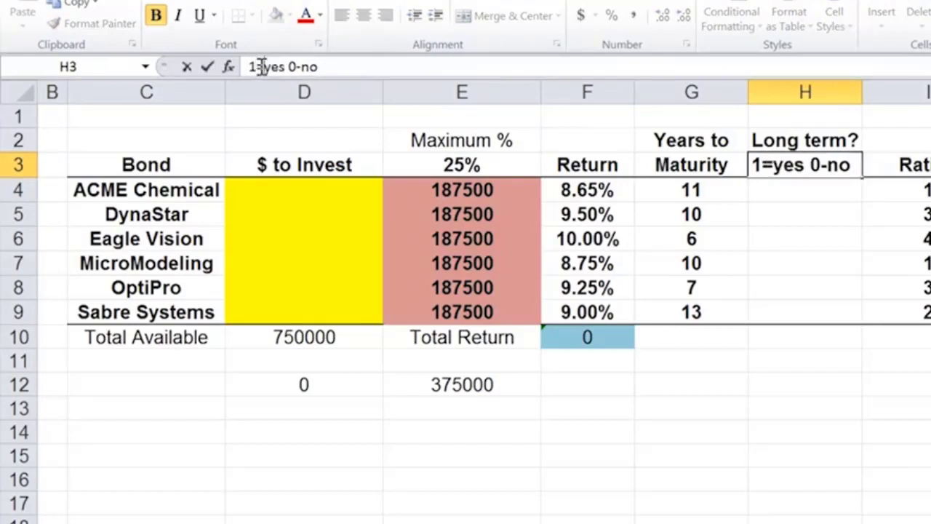
pyautogui.click(303, 66)
pyautogui.press('BackSpace')
pyautogui.write('=')
pyautogui.press('Return')
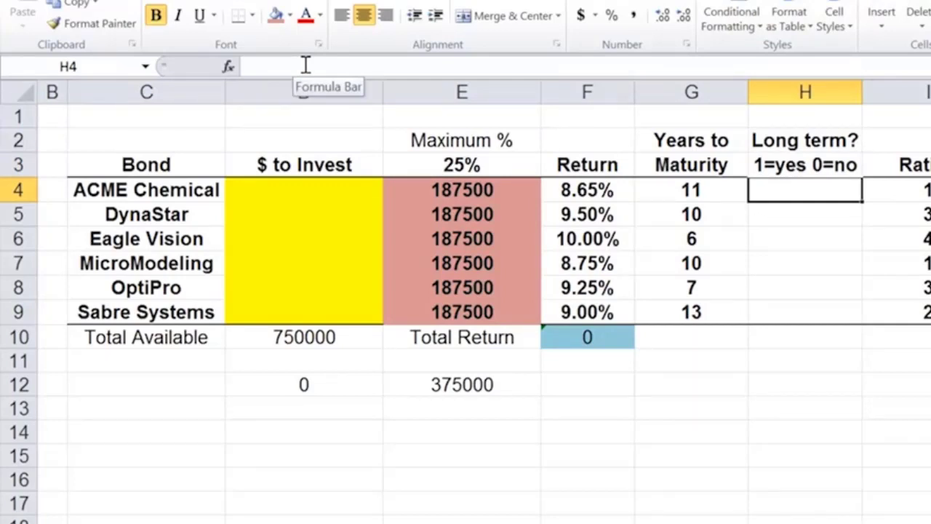
# Enter the formula =IF(G4>9,1,0) in H4 to flag whether ACME Chemical is a long-term bond.
pyautogui.write('=if')
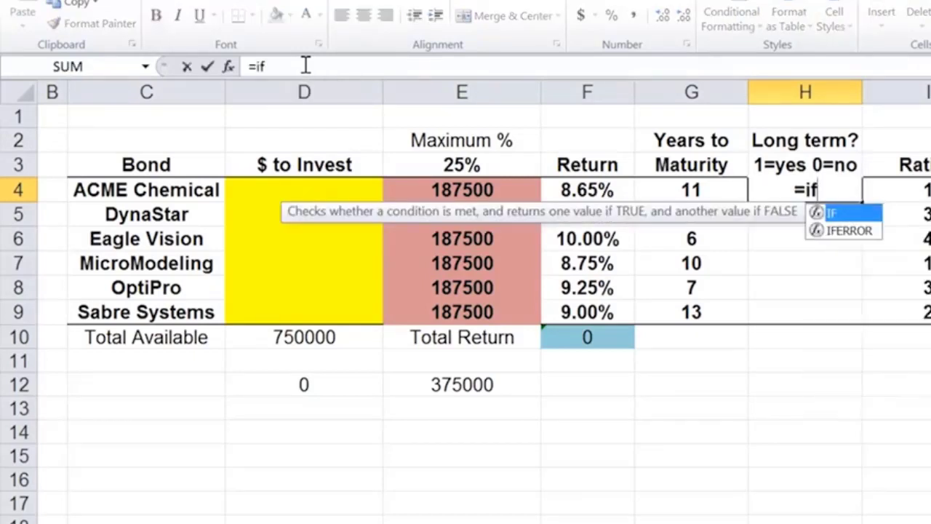
pyautogui.write('(')
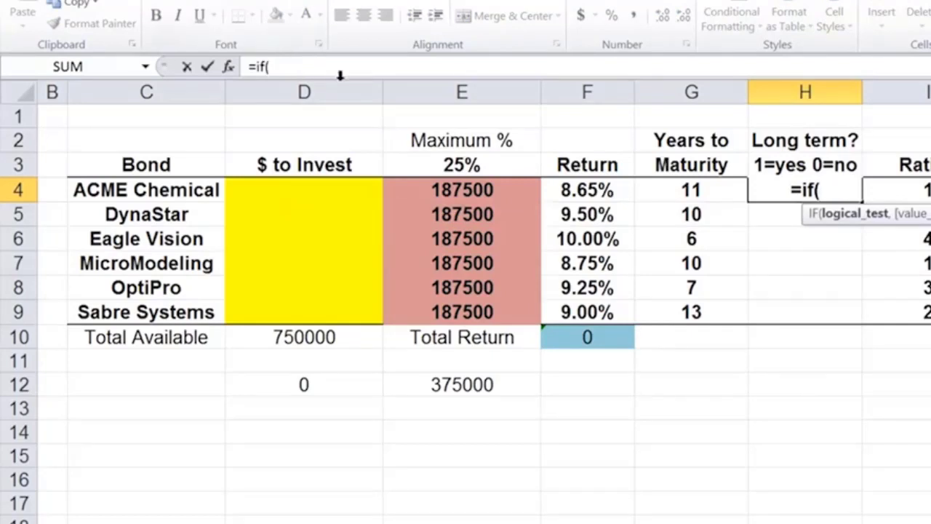
pyautogui.click(665, 189)
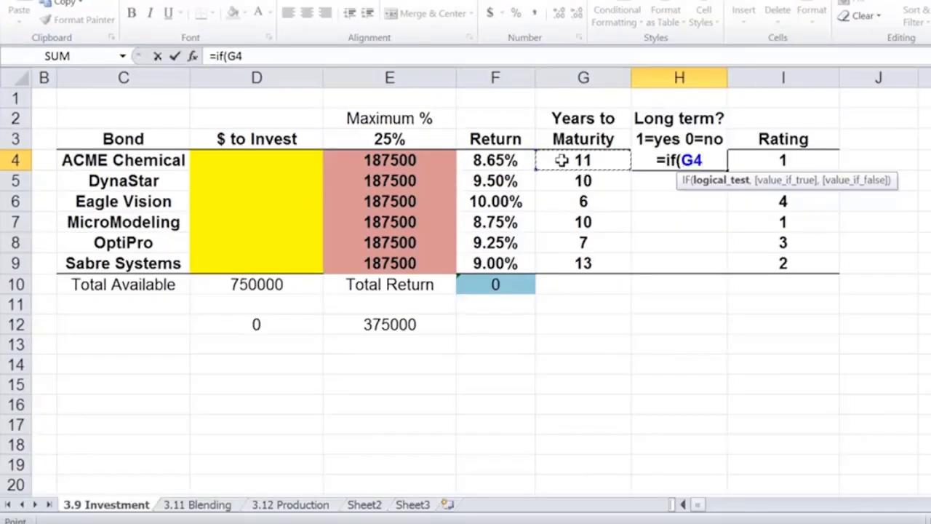
pyautogui.write('>')
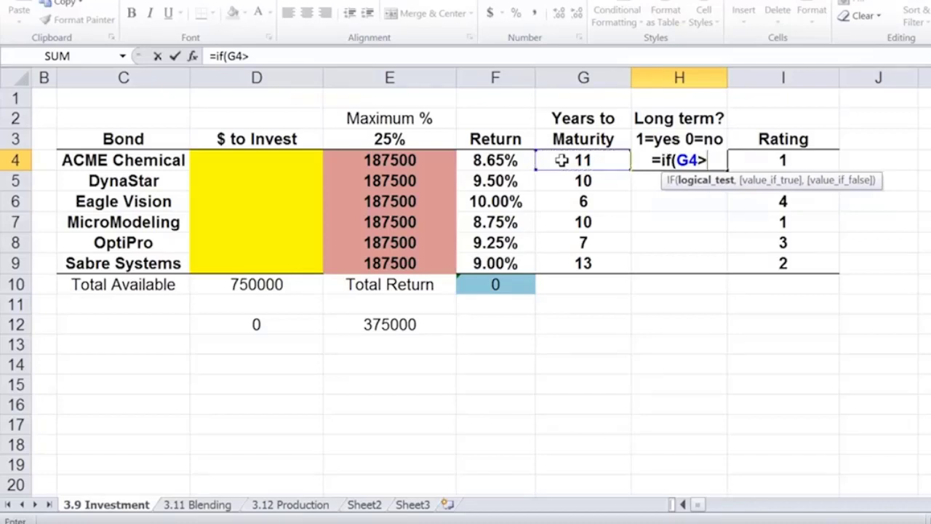
pyautogui.write('9,')
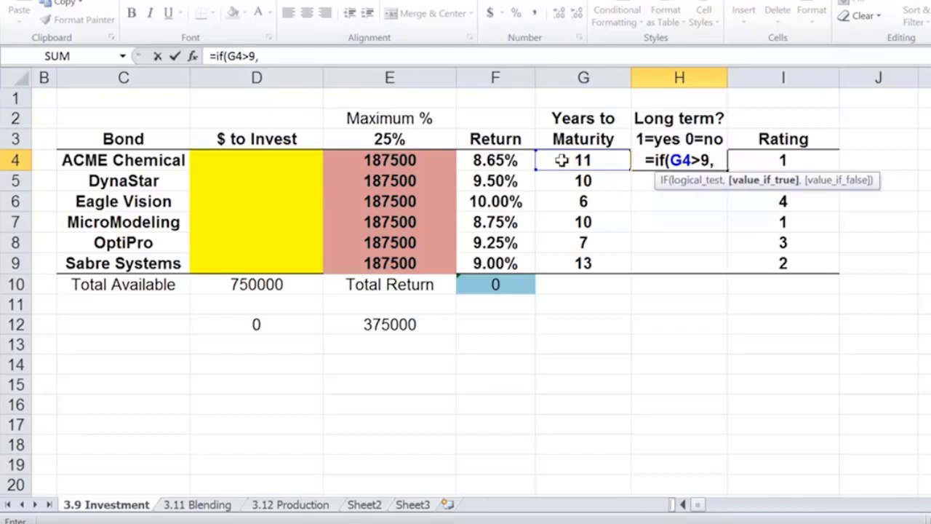
pyautogui.write('1')
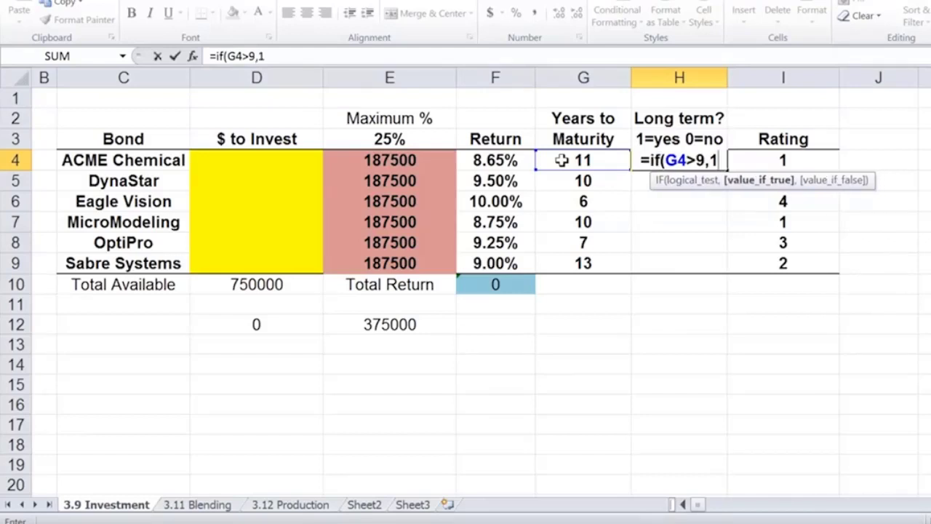
pyautogui.write(',')
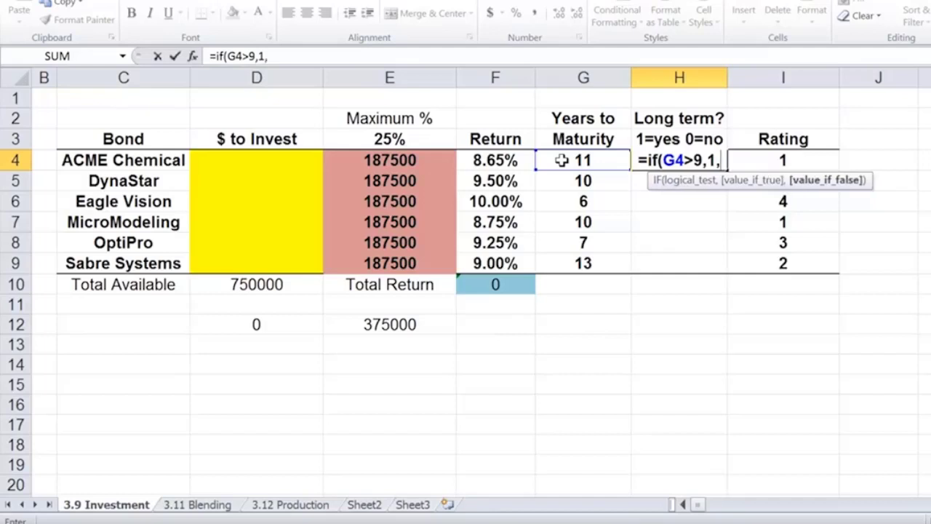
pyautogui.write('0)')
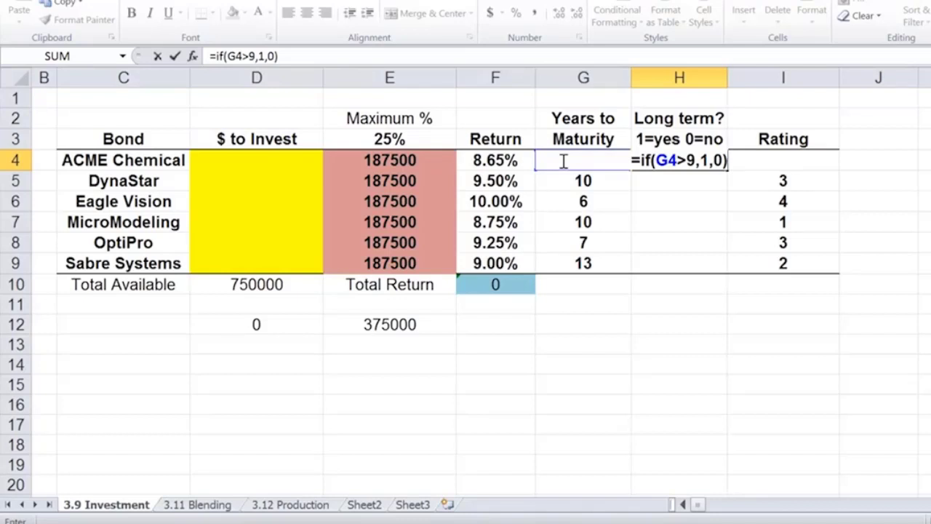
pyautogui.press('Return')
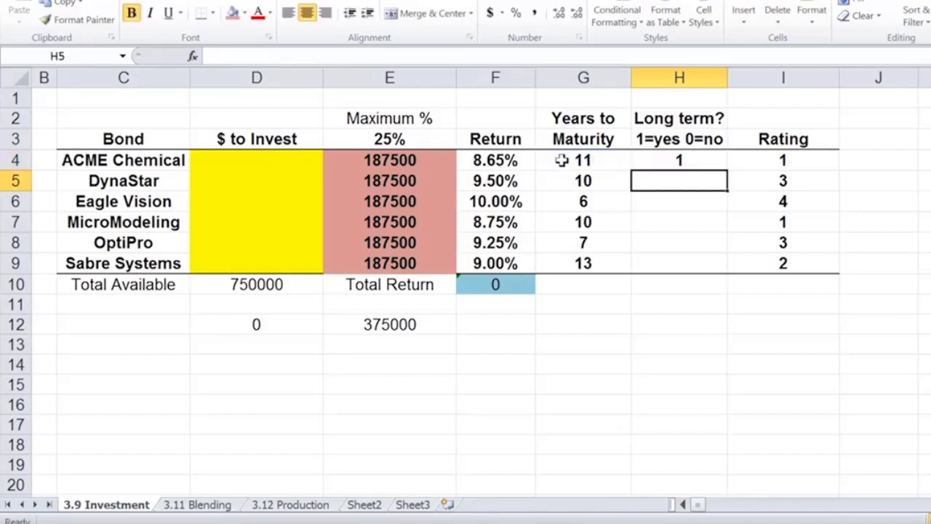
# Fill the long-term test formula from H4 down through H9 and review the copied formula in H9.
pyautogui.click(690, 159)
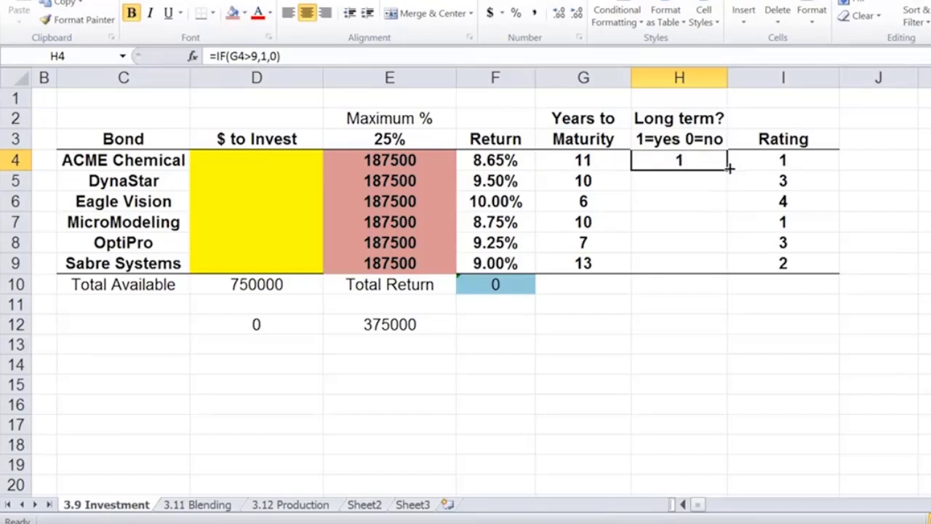
pyautogui.moveTo(729, 168); pyautogui.dragTo(722, 270)
pyautogui.click(652, 264)
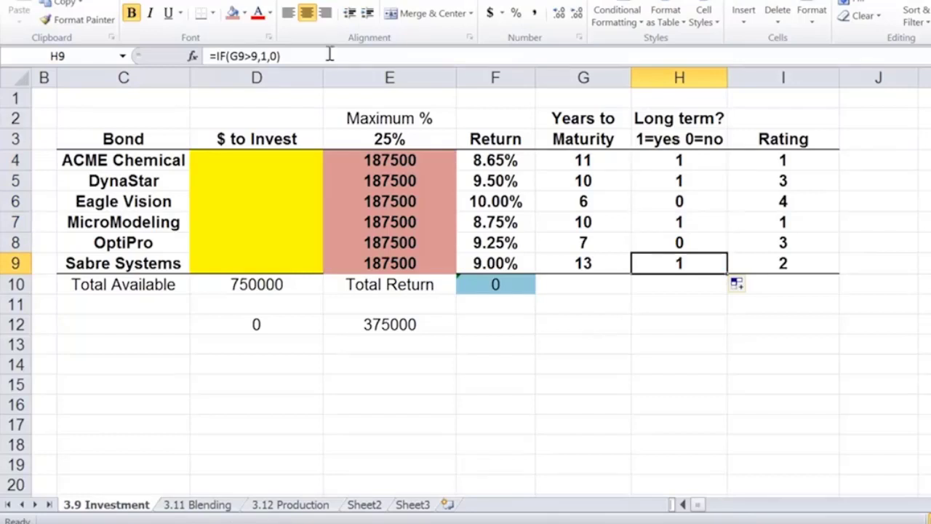
pyautogui.click(263, 56)
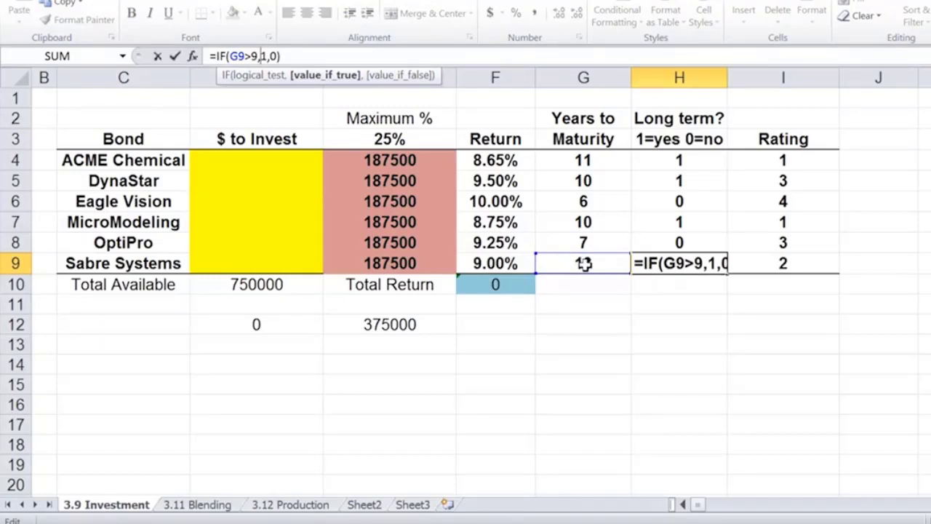
pyautogui.press('Return')
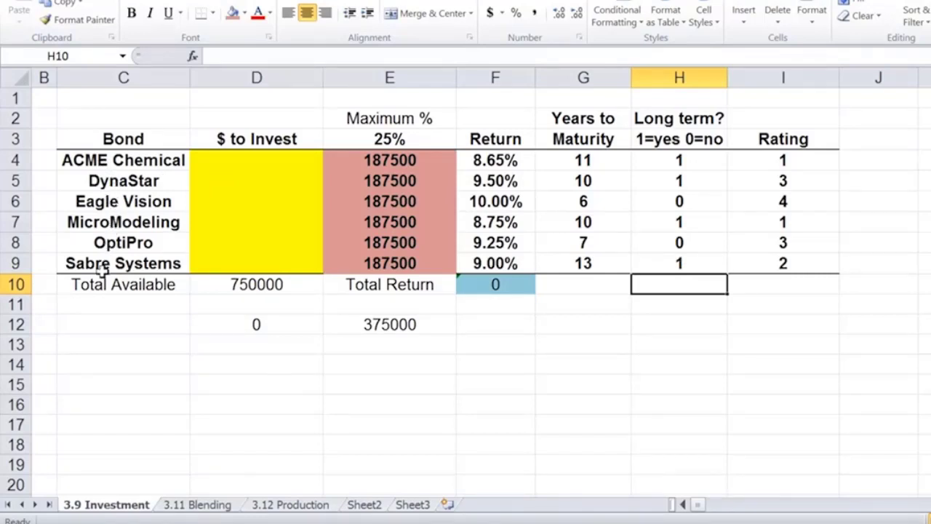
pyautogui.press('Up')
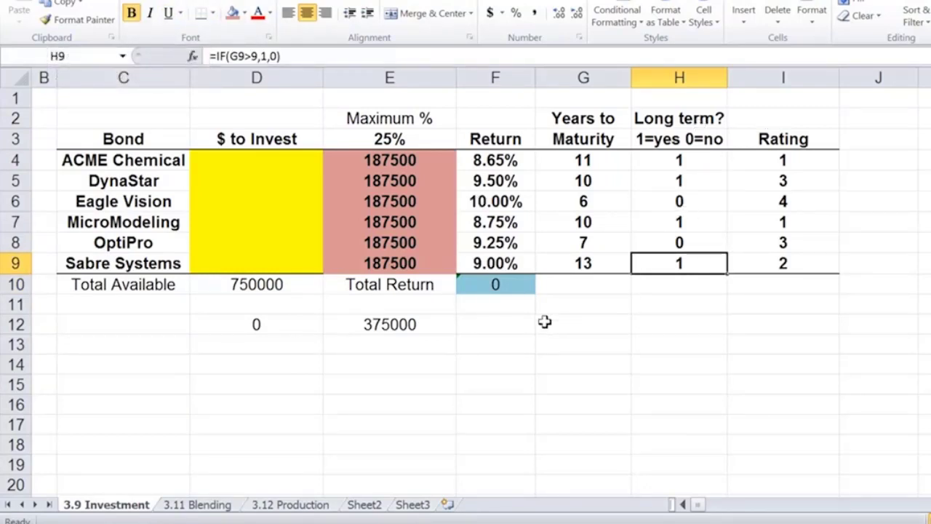
pyautogui.click(246, 326)
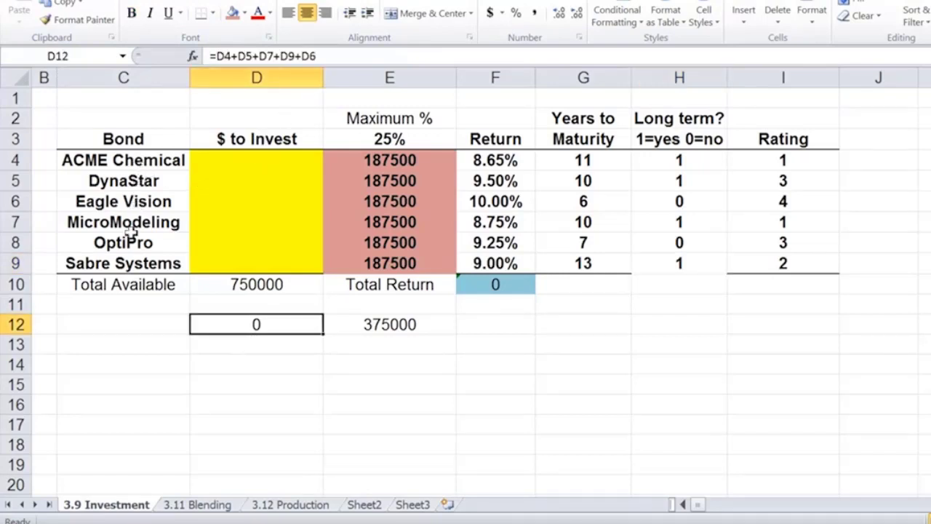
# Label G10 "Long term total" and widen column G to fit the text.
pyautogui.click(579, 280)
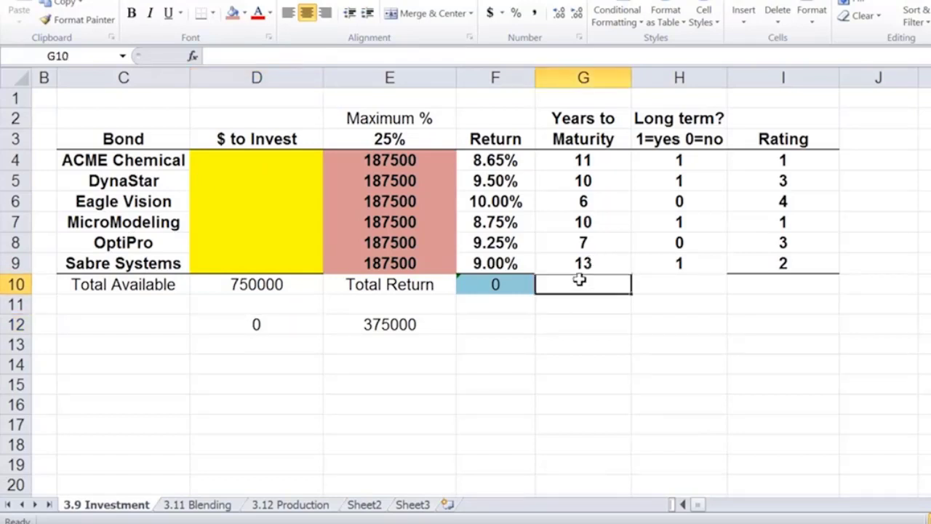
pyautogui.write('Long')
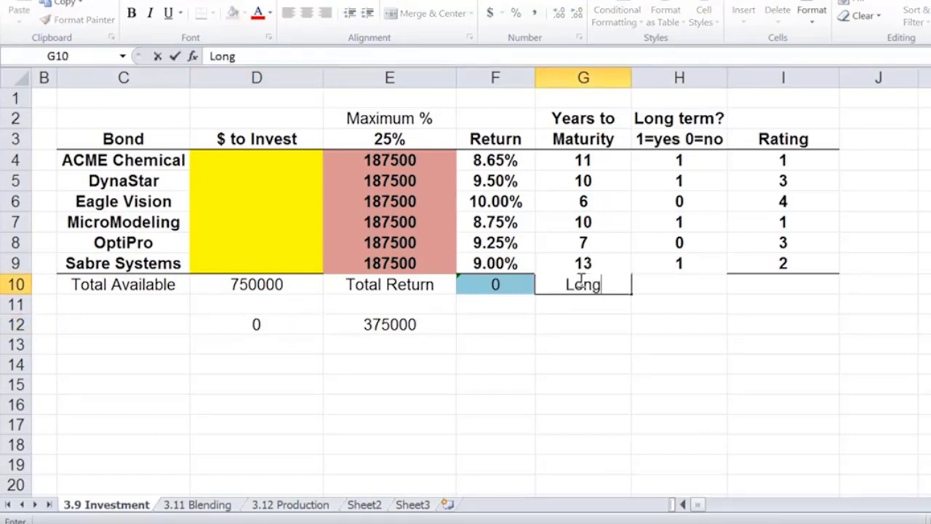
pyautogui.write(' term total')
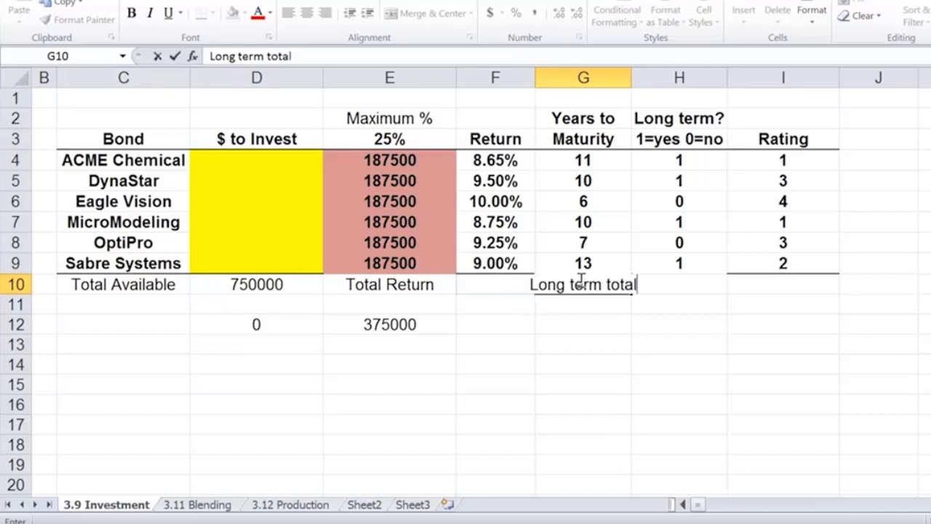
pyautogui.press('Return')
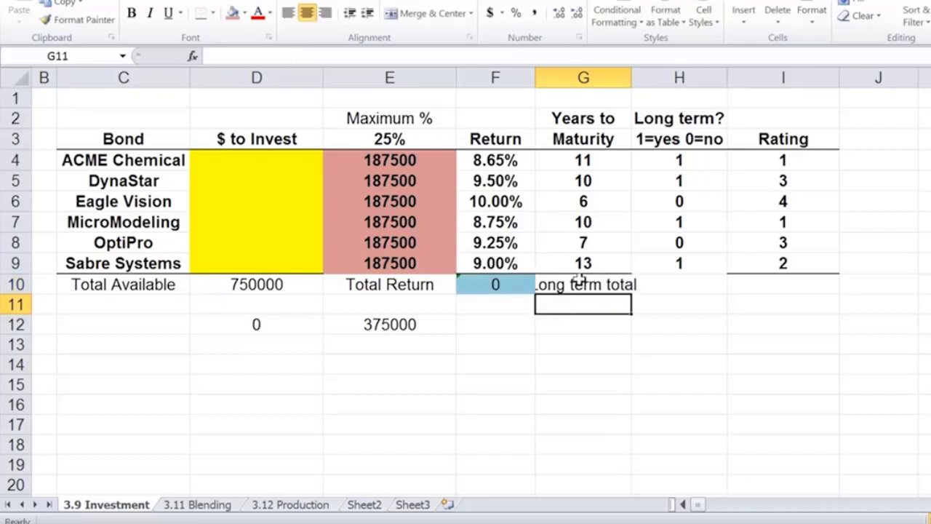
pyautogui.doubleClick(632, 78)
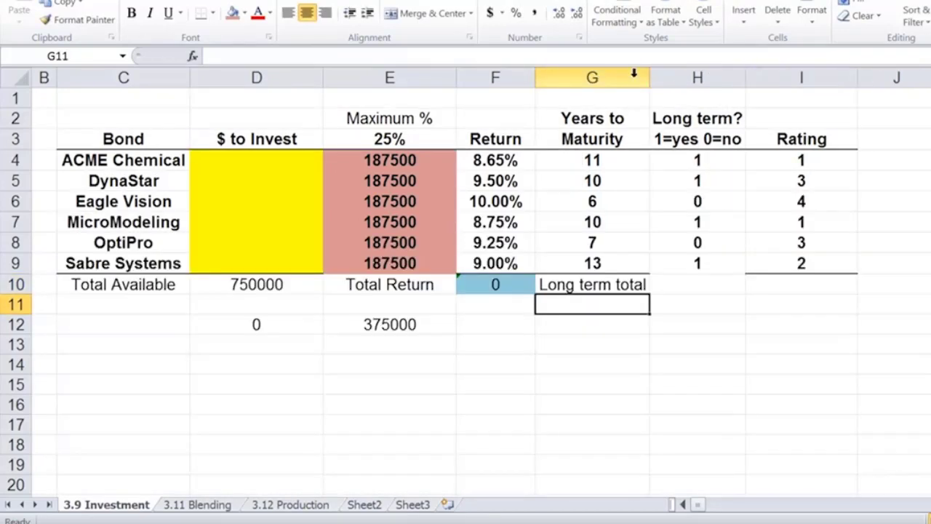
# Enter =SUMPRODUCT(D4:D9,H4:H9) in H10 to total the money invested in long-term bonds.
pyautogui.click(681, 282)
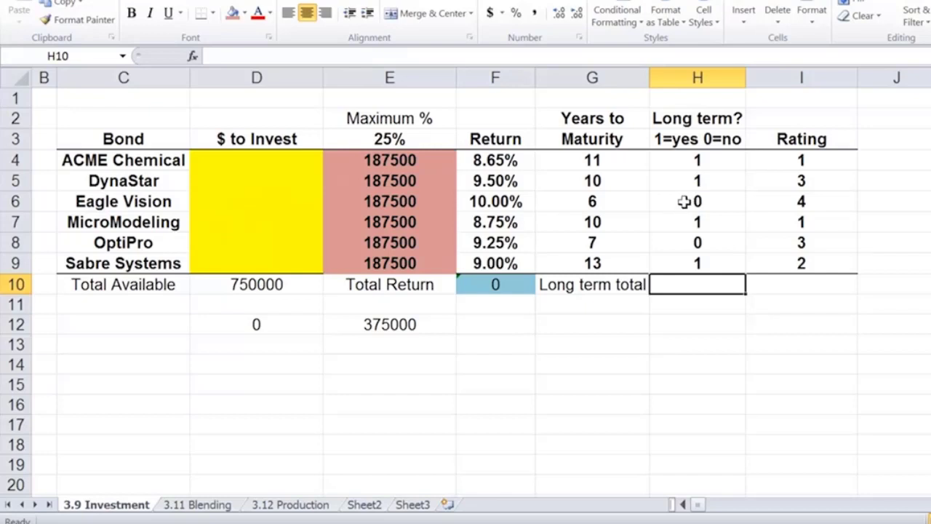
pyautogui.write('=sui')
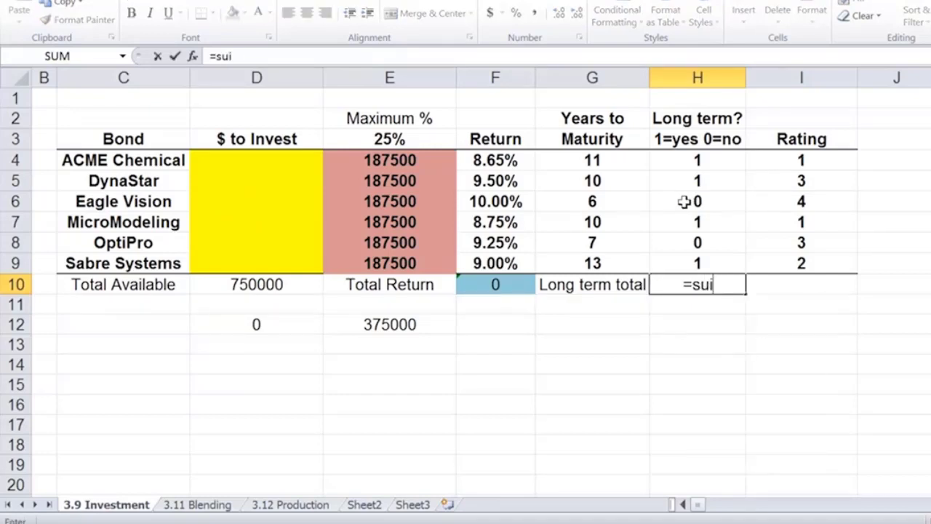
pyautogui.write('m')
pyautogui.press('BackSpace')
pyautogui.press('BackSpace')
pyautogui.write('mprod')
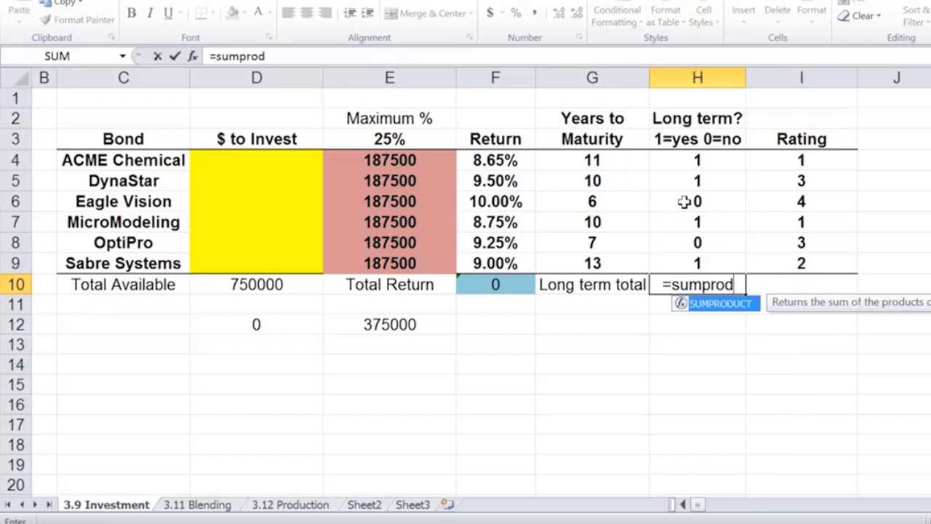
pyautogui.write('uct(')
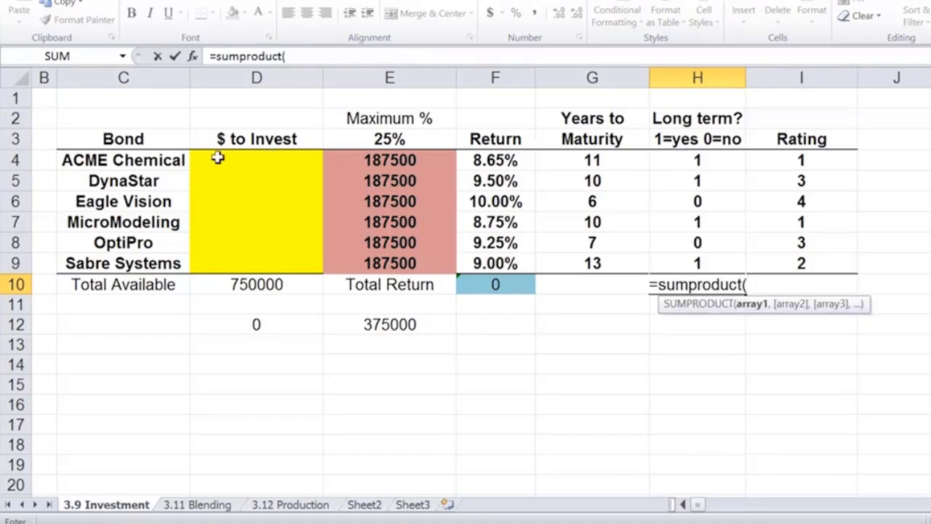
pyautogui.moveTo(218, 158); pyautogui.dragTo(225, 263)
pyautogui.write(',')
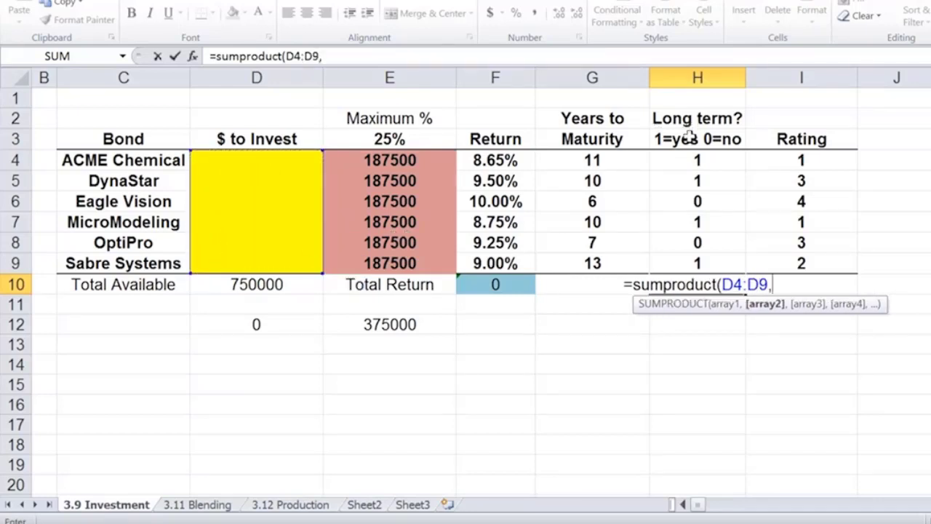
pyautogui.moveTo(695, 158); pyautogui.dragTo(696, 263)
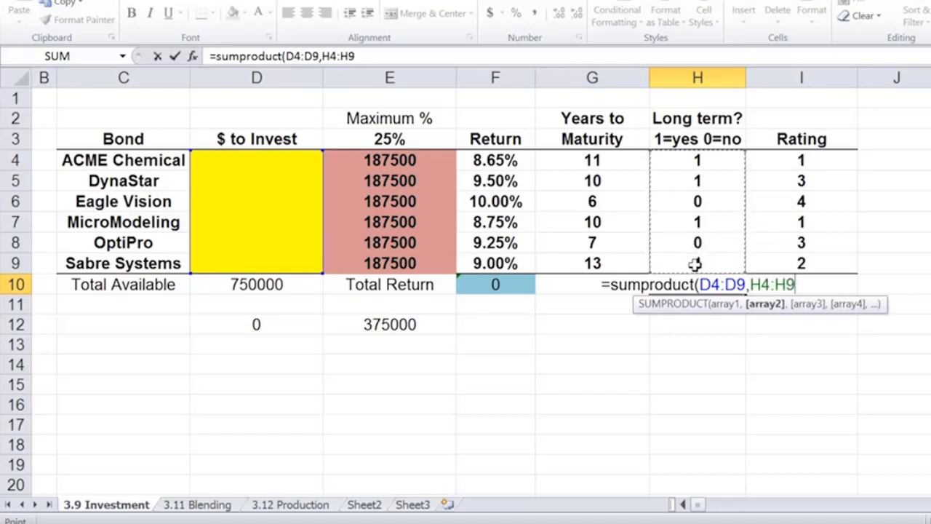
pyautogui.write(')')
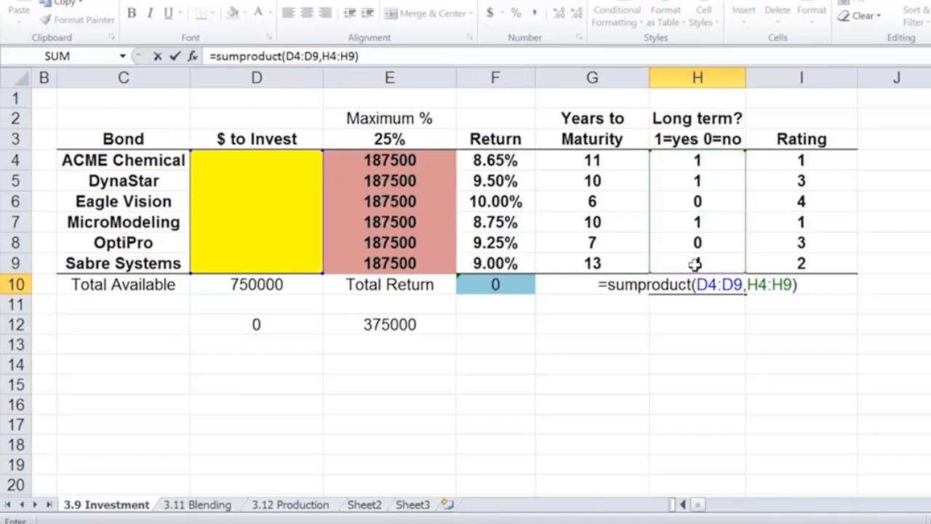
pyautogui.press('Return')
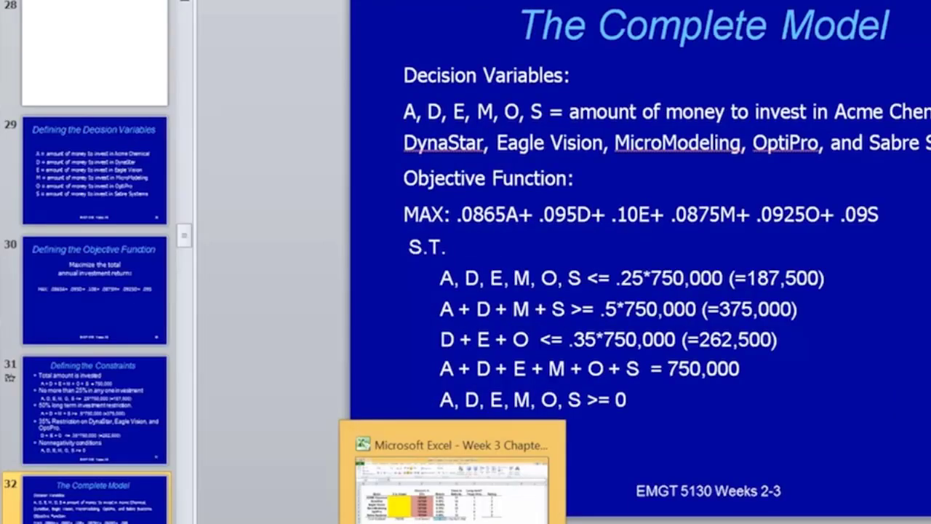
# Switch back to the Excel workbook and enter the label "Required" in G11, below the long-term total label.
pyautogui.click(458, 486)
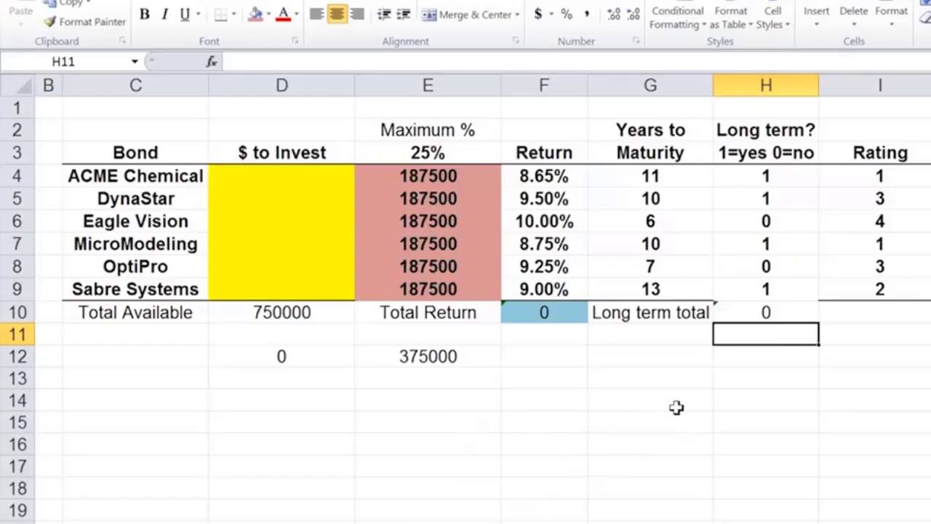
pyautogui.click(639, 336)
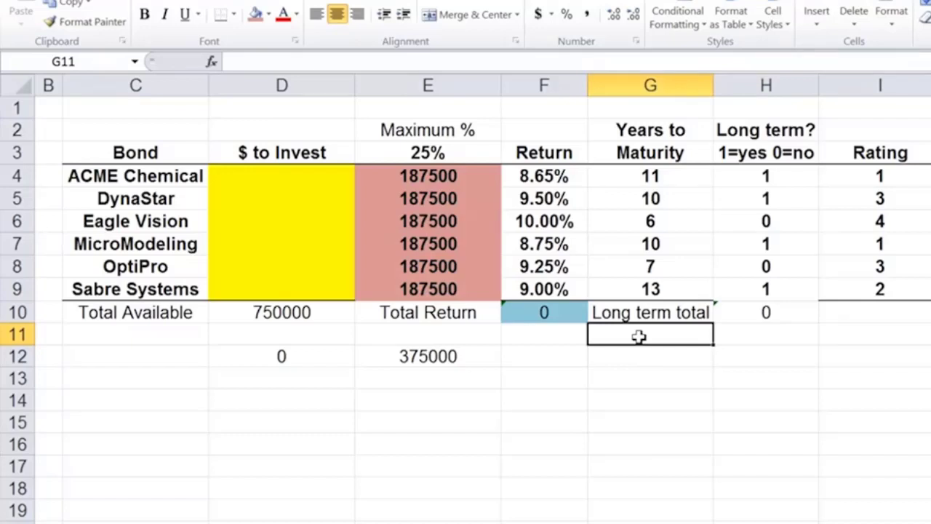
pyautogui.write('Requir')
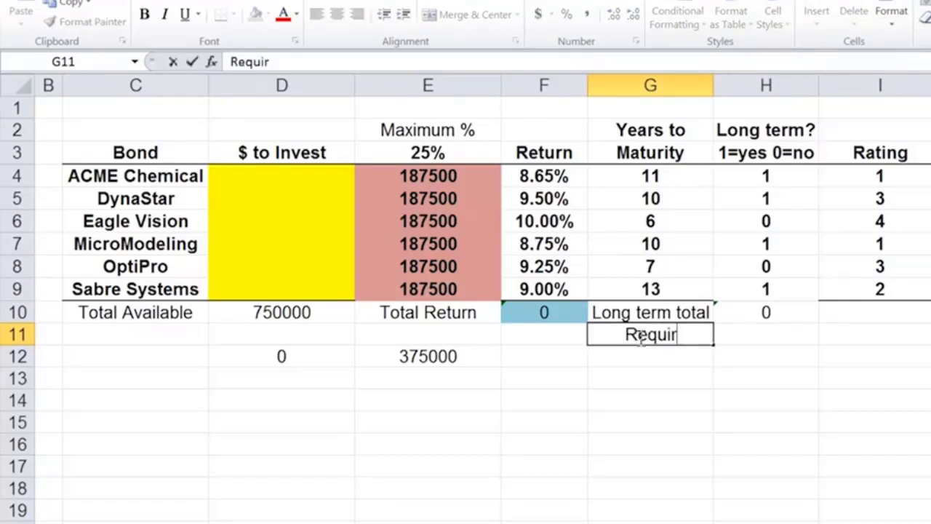
pyautogui.write('ed')
pyautogui.press('Tab')
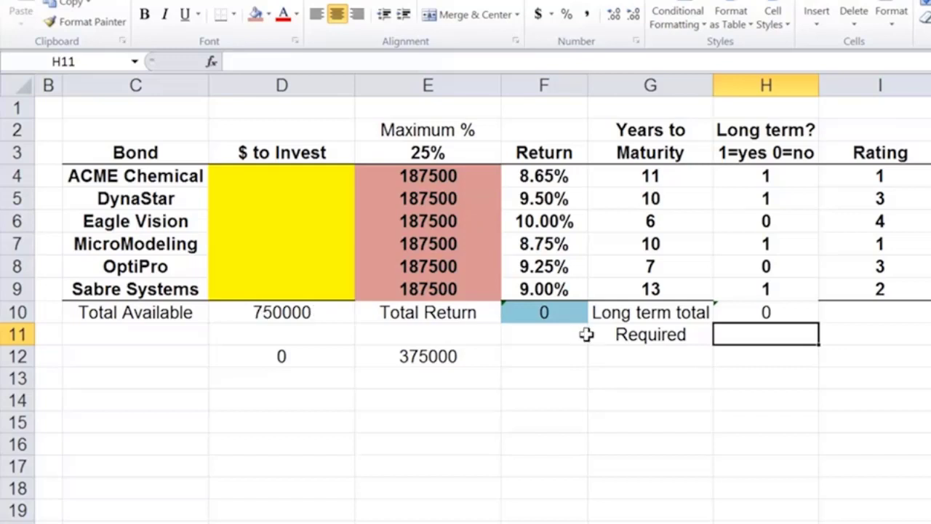
# Enter 50% in G12 as the required long-term share.
pyautogui.click(649, 355)
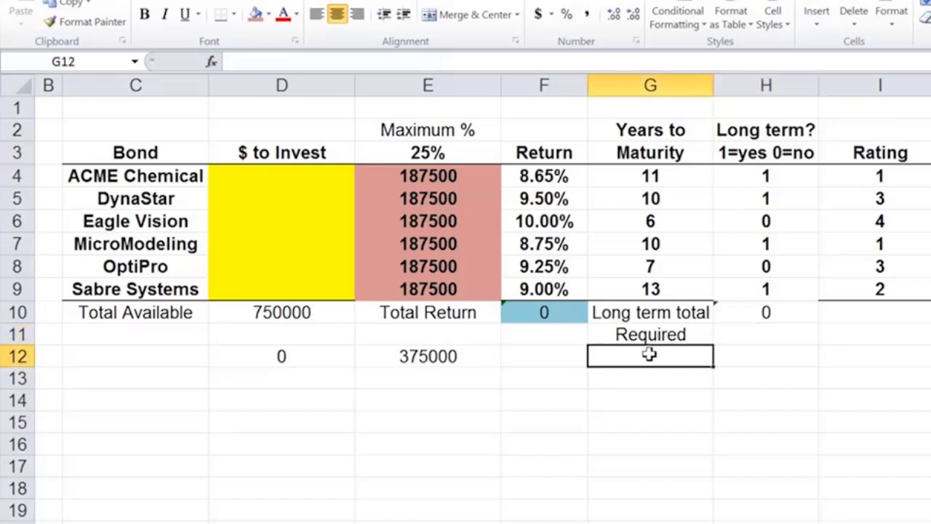
pyautogui.write('(')
pyautogui.press('BackSpace')
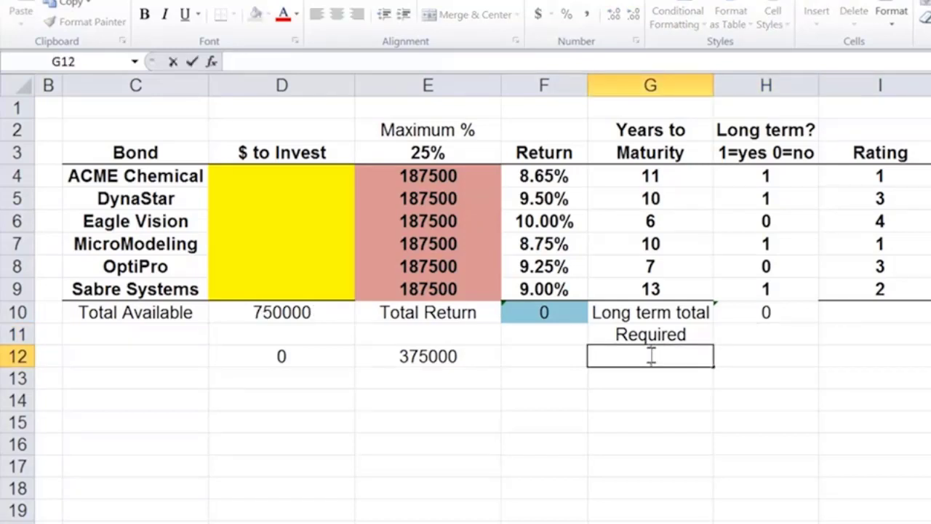
pyautogui.write('50%')
pyautogui.press('Return')
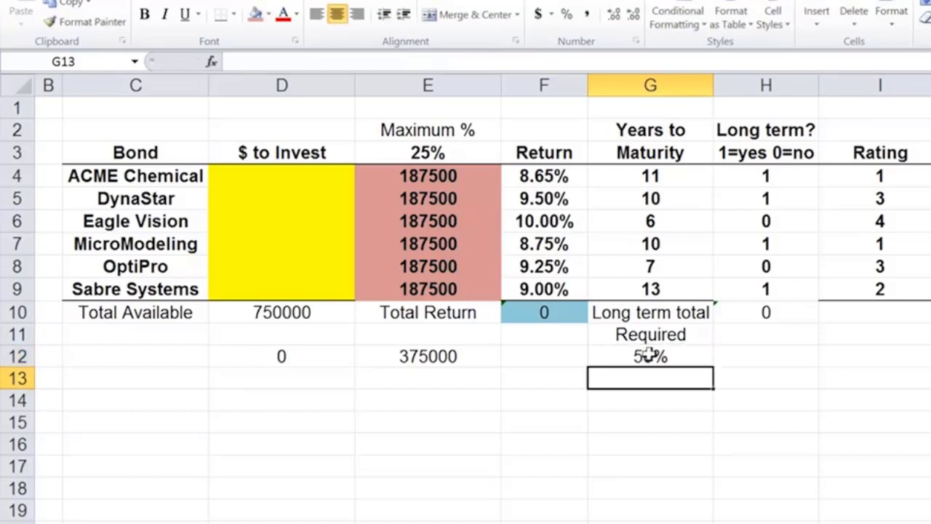
# Enter =D10*G12 in H11 to calculate the required long-term investment amount.
pyautogui.click(771, 336)
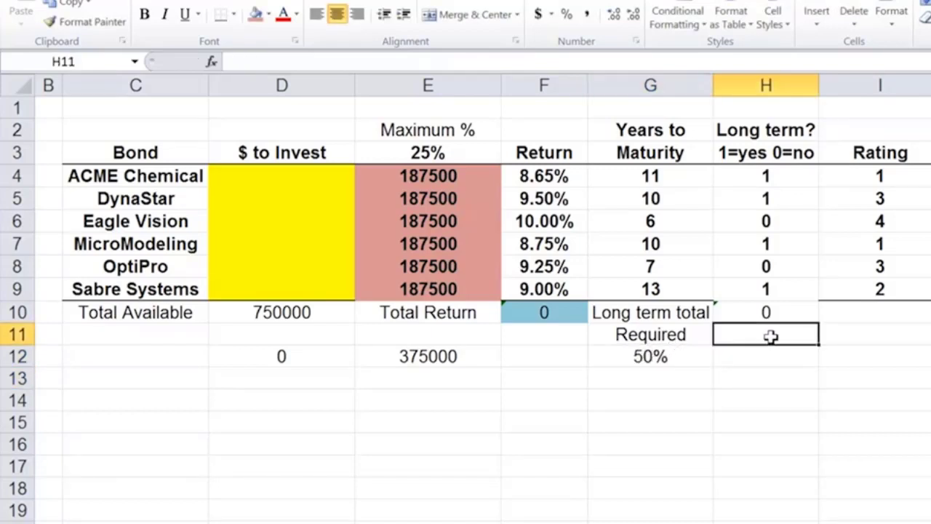
pyautogui.write('=')
pyautogui.click(281, 311)
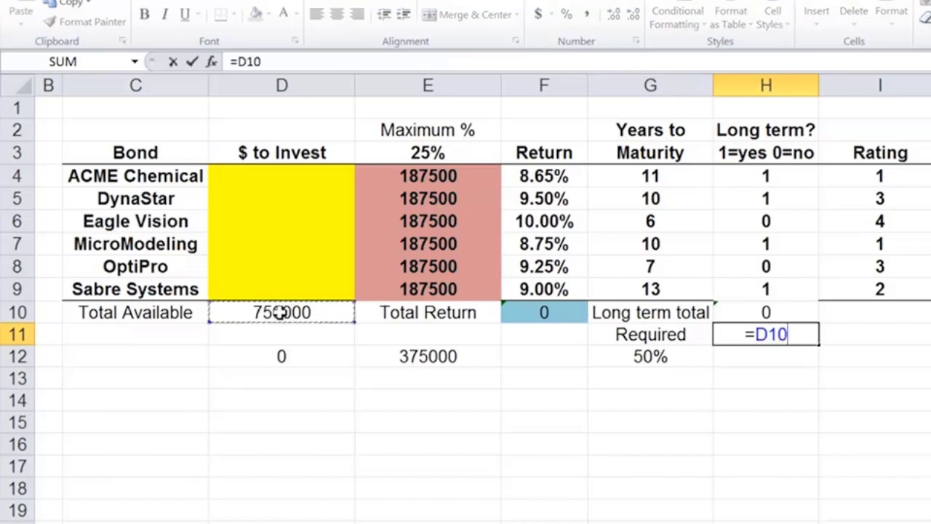
pyautogui.write('*')
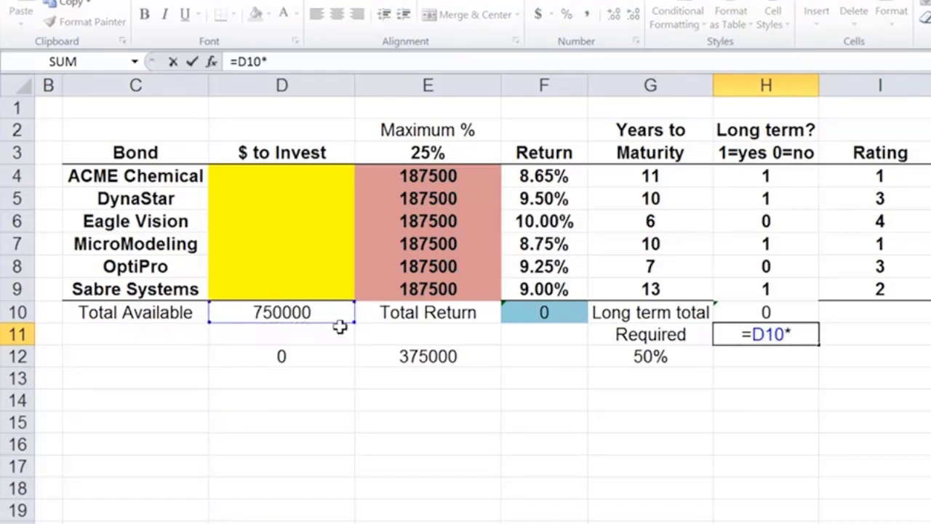
pyautogui.click(639, 357)
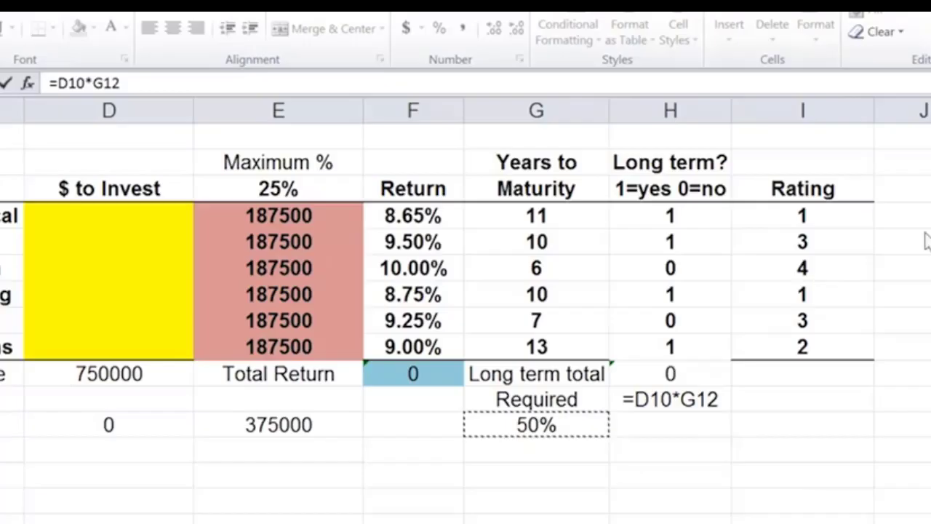
pyautogui.click(690, 402)
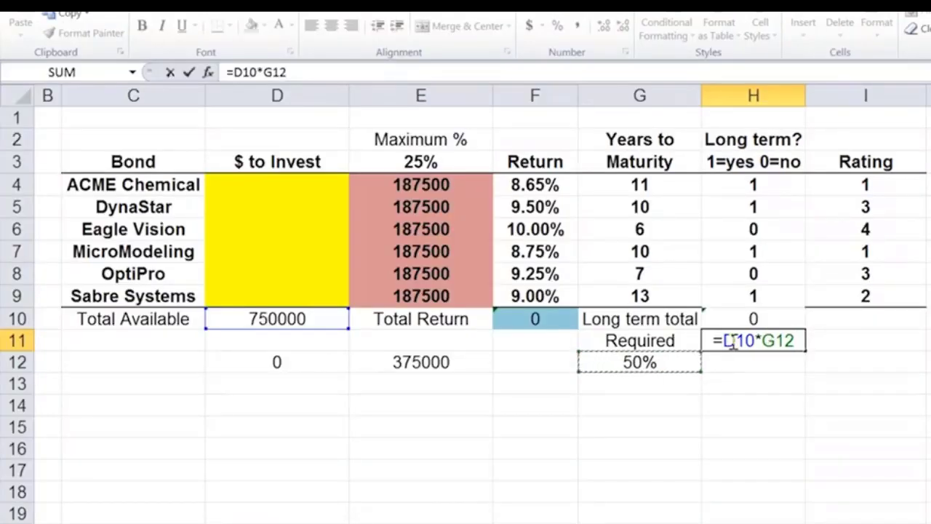
pyautogui.press('Return')
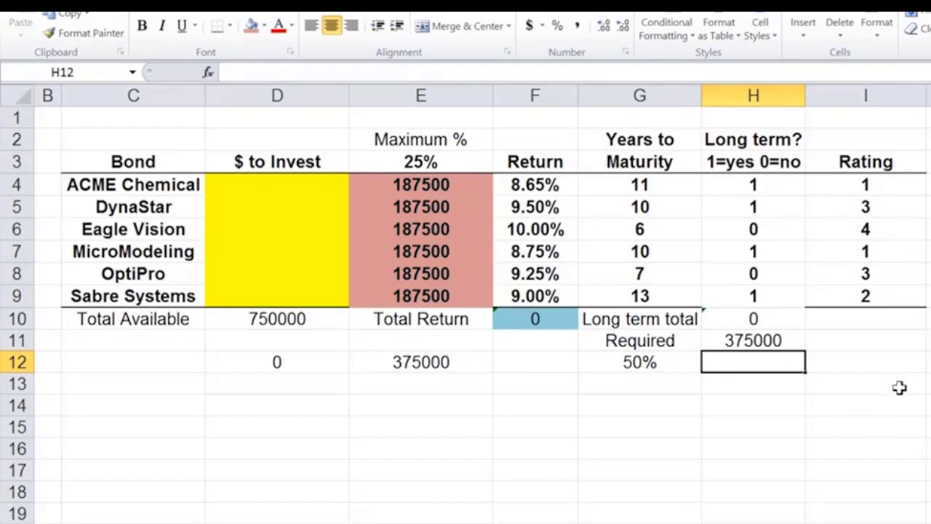
# Fill the long-term total in H10 with light red and the required amount in H11 with a darker red.
pyautogui.click(753, 318)
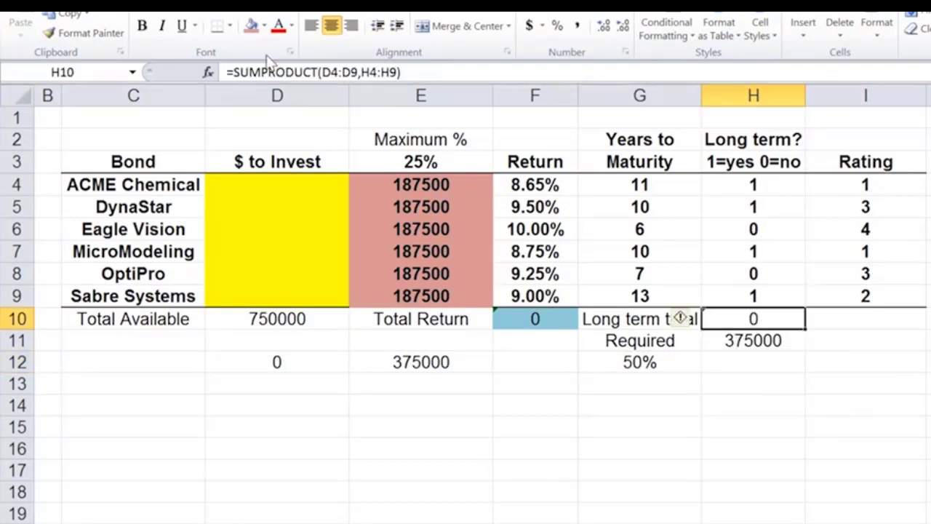
pyautogui.click(265, 28)
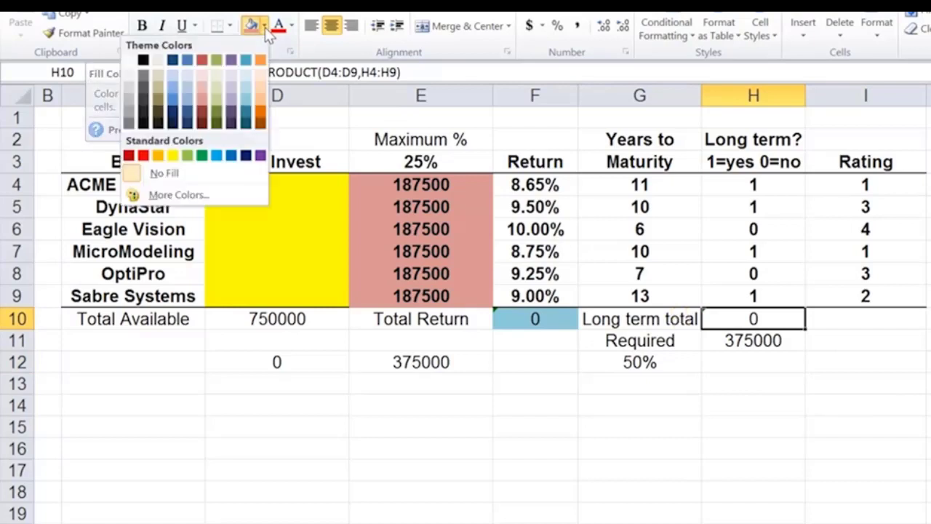
pyautogui.click(202, 92)
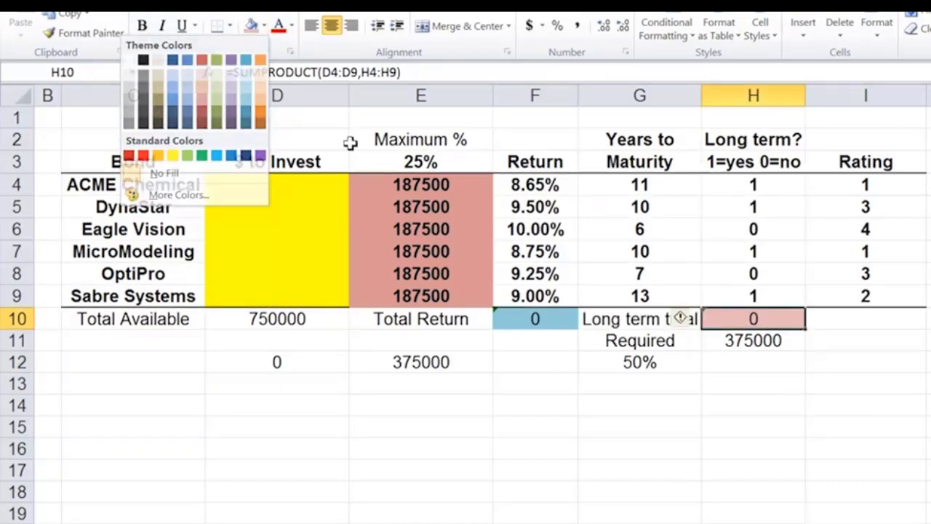
pyautogui.click(772, 340)
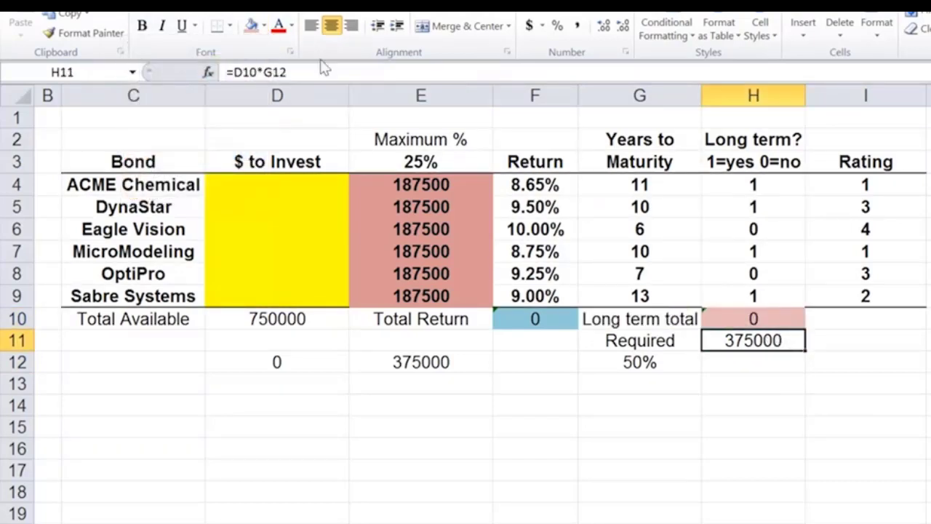
pyautogui.click(265, 28)
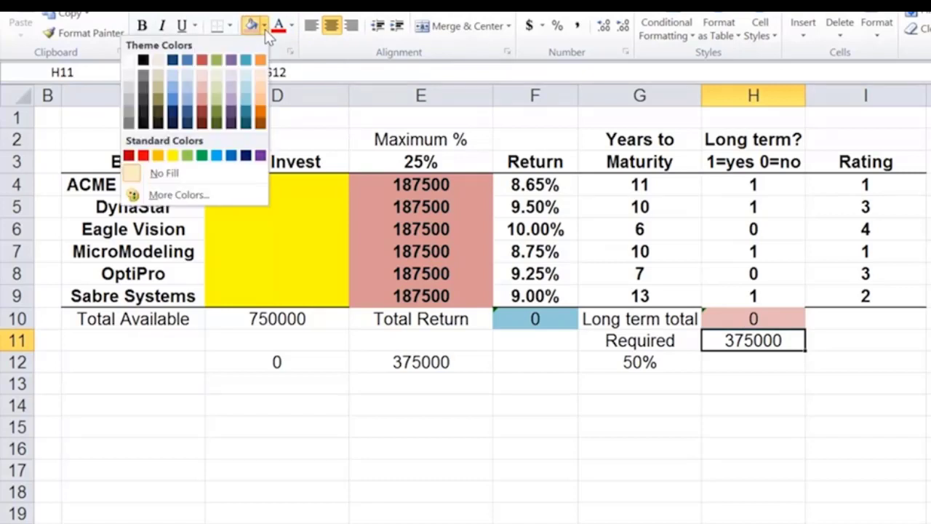
pyautogui.click(199, 98)
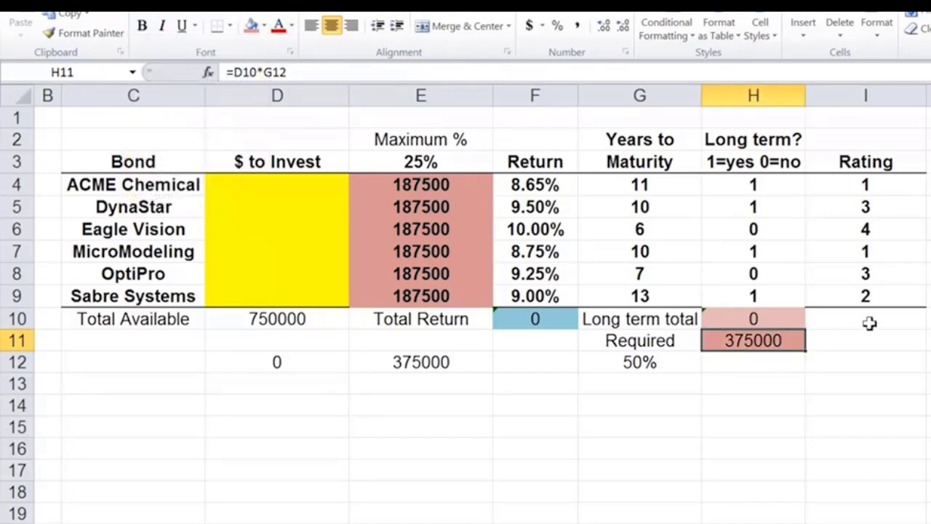
pyautogui.click(872, 351)
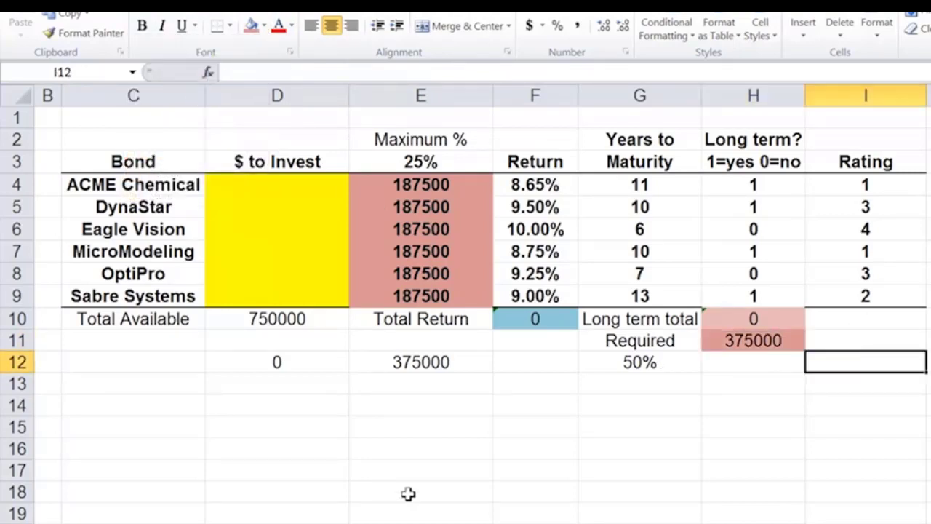
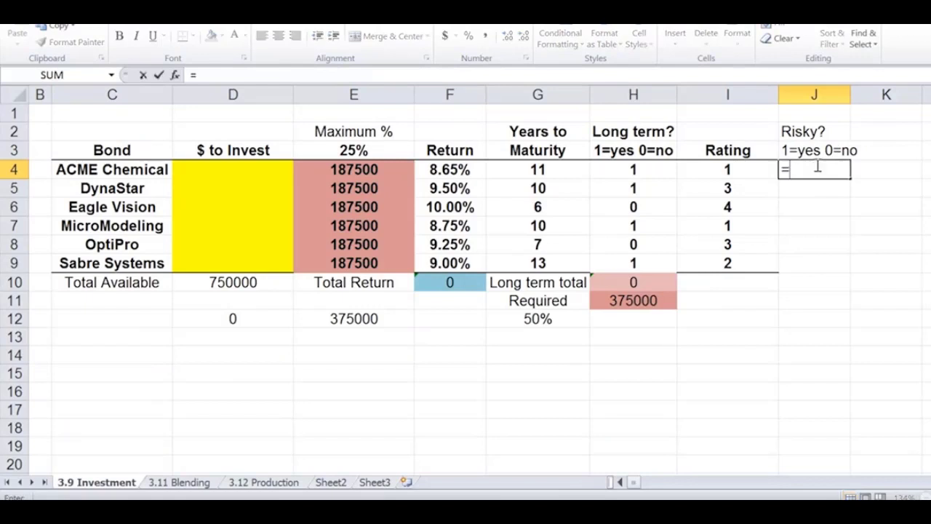
# Enter =IF(I4>2,1,0) in J4 as the risk indicator and copy it down to J9.
pyautogui.write('if')
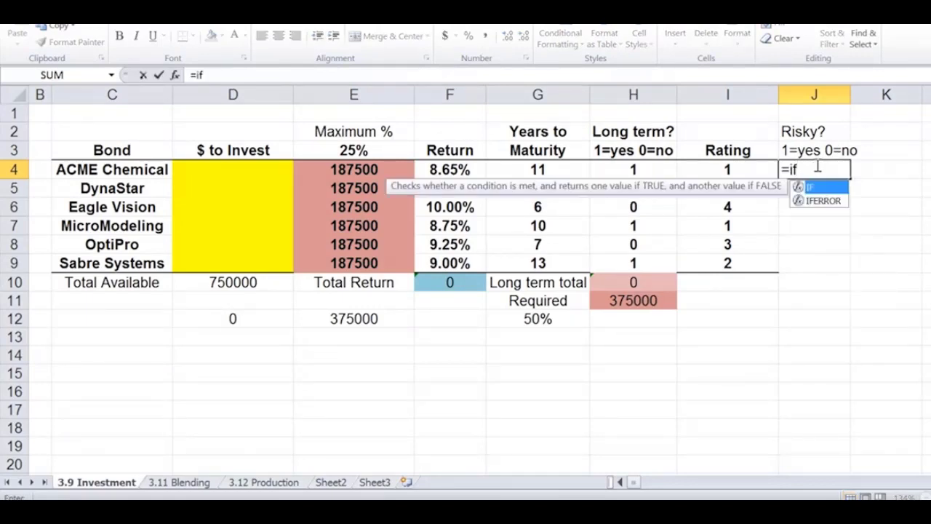
pyautogui.write('(')
pyautogui.click(728, 169)
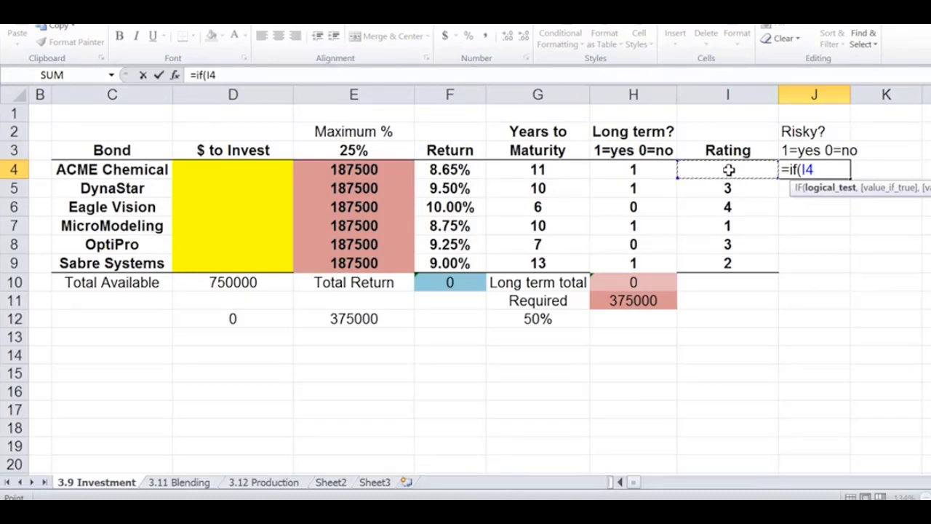
pyautogui.write('>2,')
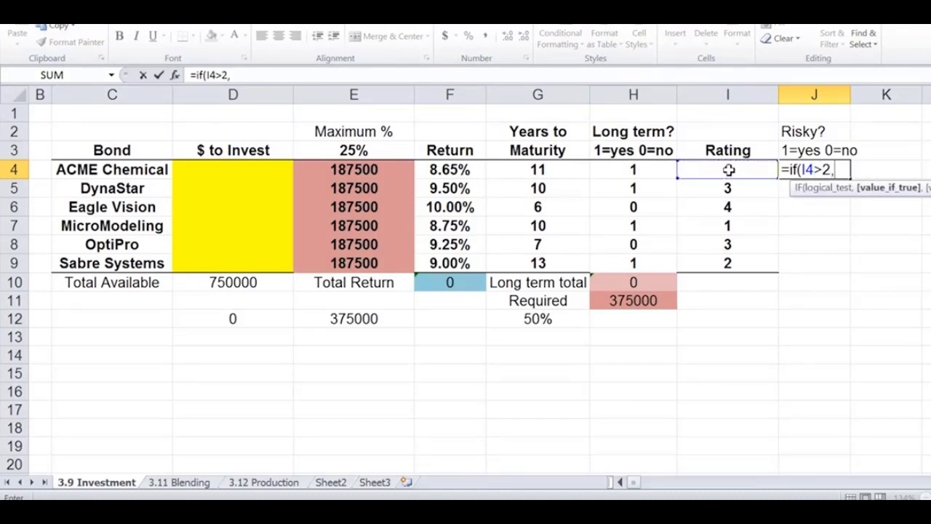
pyautogui.write('1,')
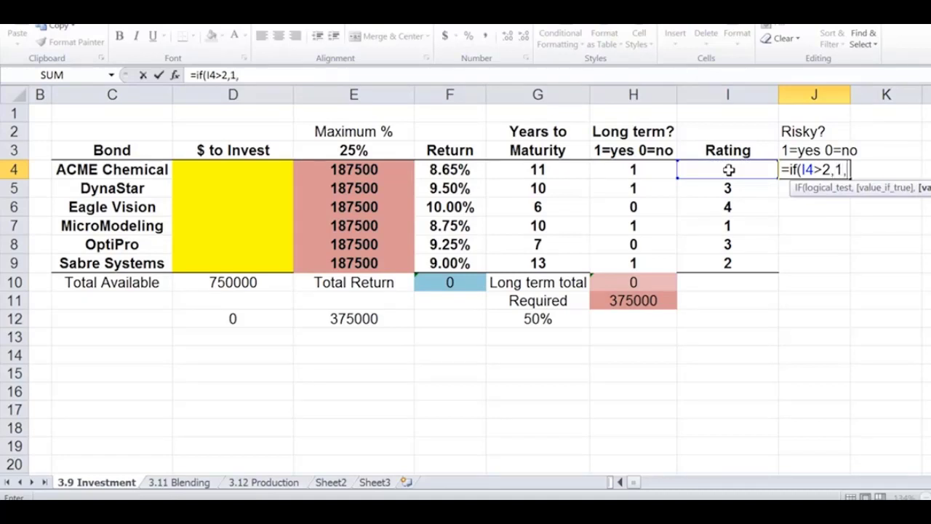
pyautogui.write('0)')
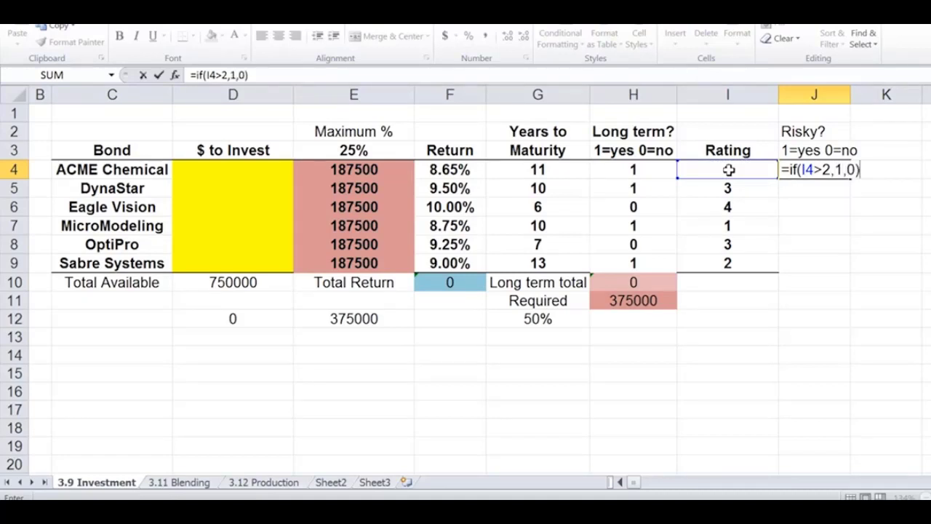
pyautogui.press('Return')
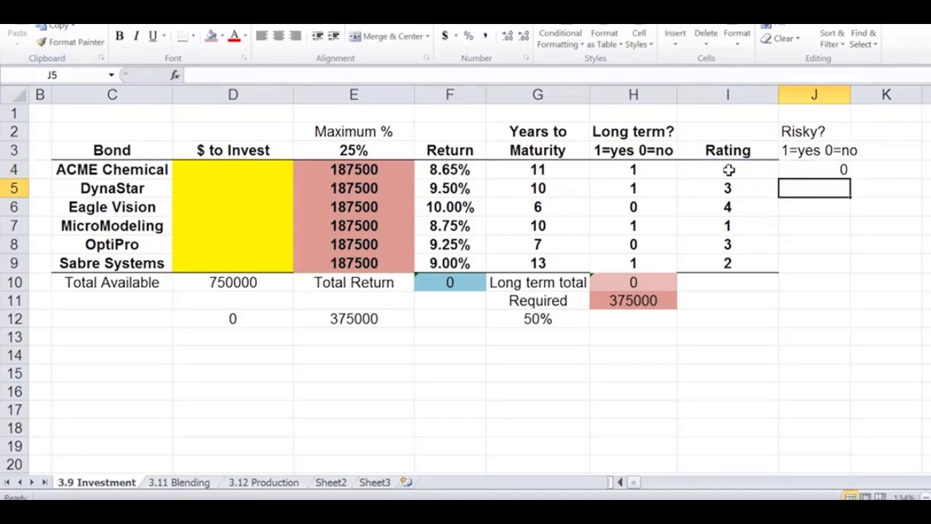
pyautogui.click(831, 168)
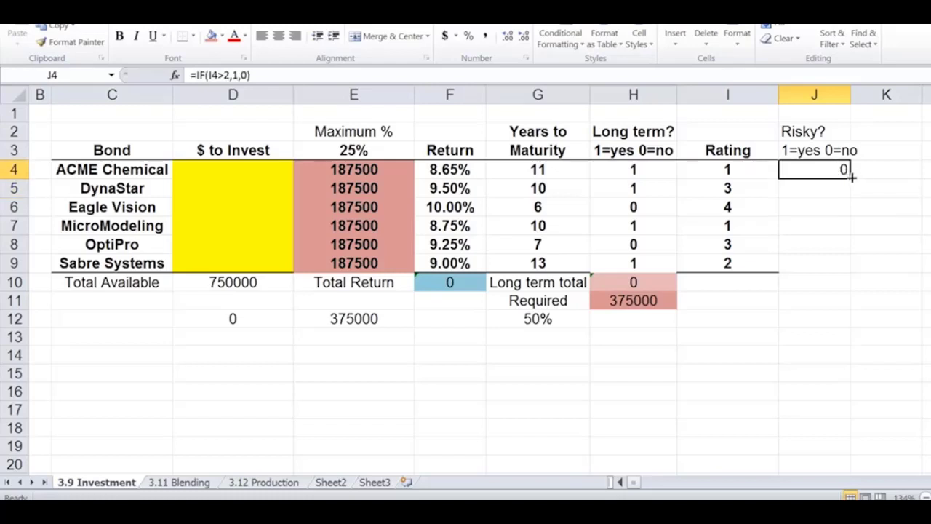
pyautogui.moveTo(852, 177); pyautogui.dragTo(843, 264)
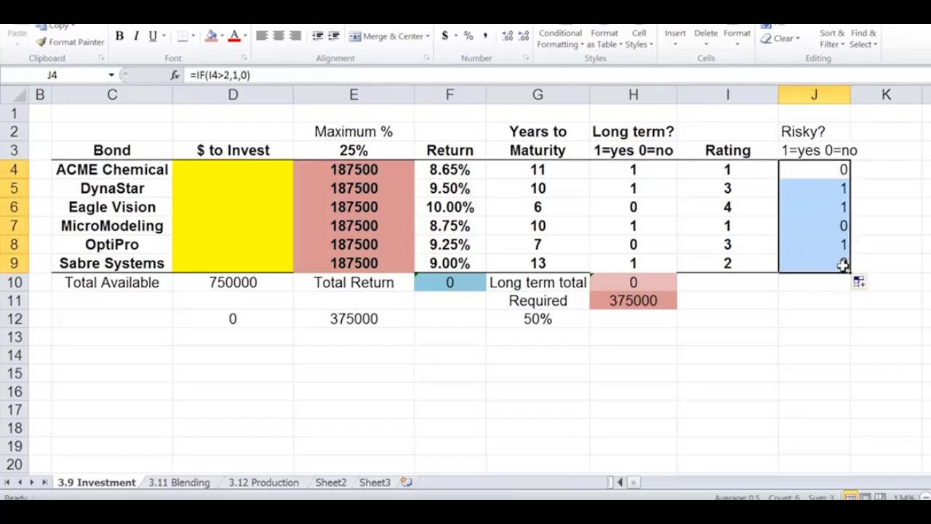
# Check the risk indicators in column J against the investment problem's text and inspect the IF formula in J4.
pyautogui.click(828, 171)
pyautogui.click(802, 189)
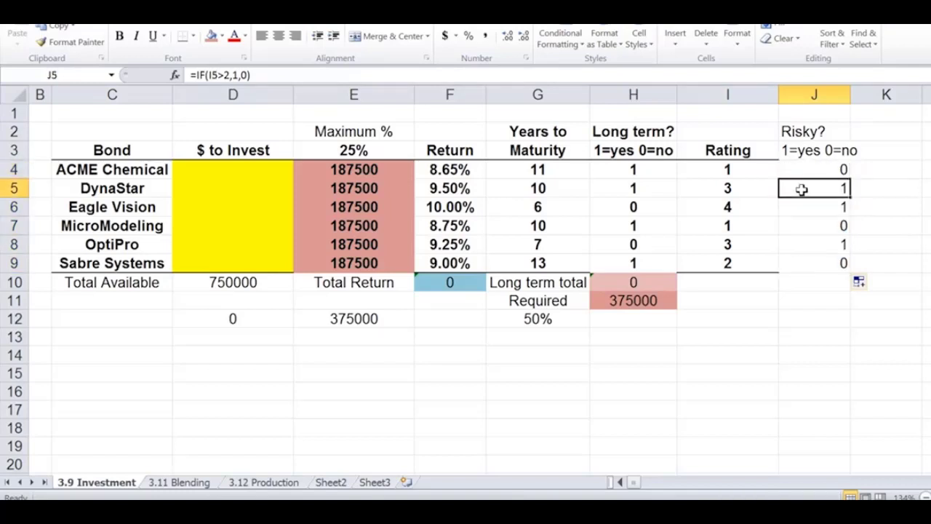
pyautogui.moveTo(803, 207); pyautogui.dragTo(799, 243)
pyautogui.click(799, 244)
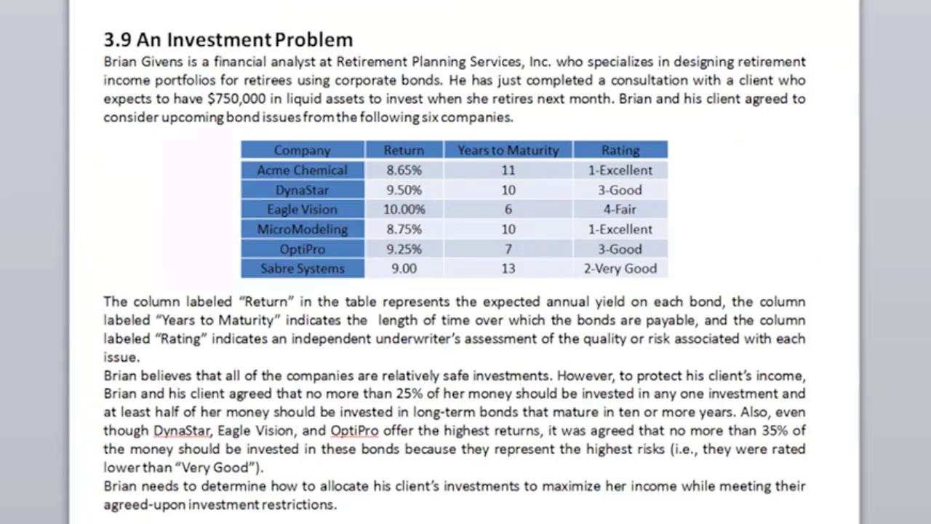
pyautogui.press('pagedown')
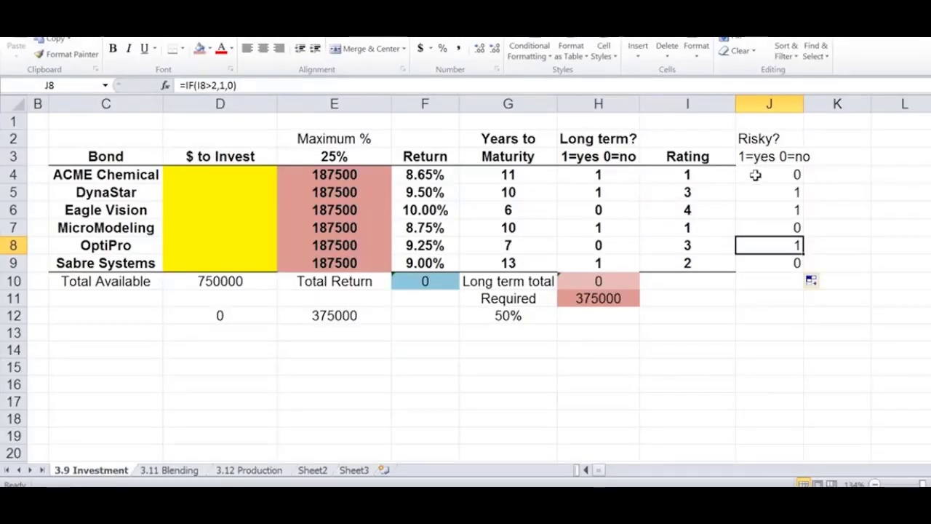
pyautogui.click(756, 175)
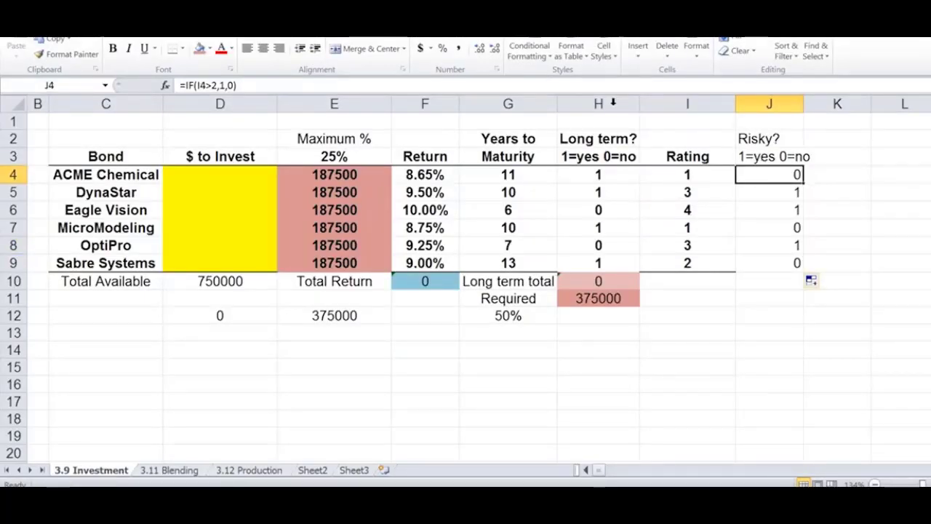
pyautogui.click(248, 82)
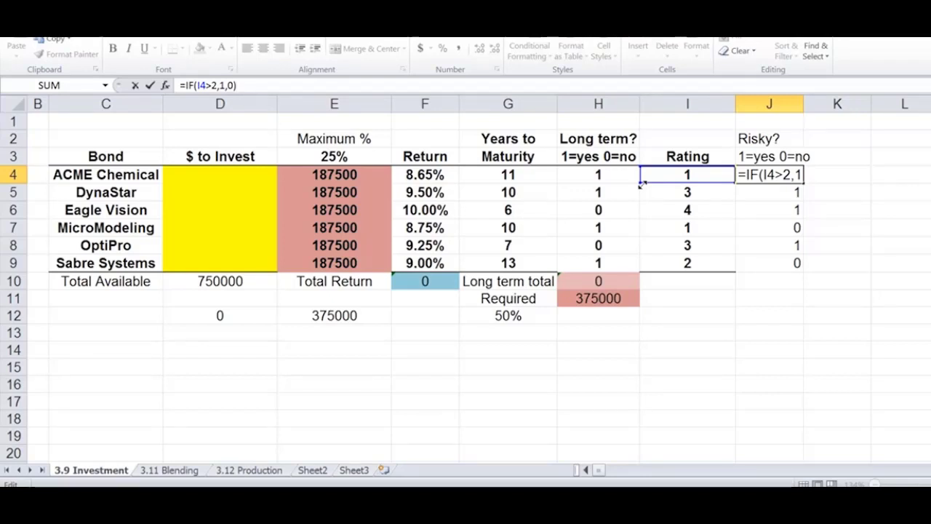
pyautogui.press('Return')
# Label I10 "Total high risk bond" and widen column I to fit the text.
pyautogui.press('Return')
pyautogui.press('Return')
pyautogui.press('Return')
pyautogui.press('Return')
pyautogui.press('Return')
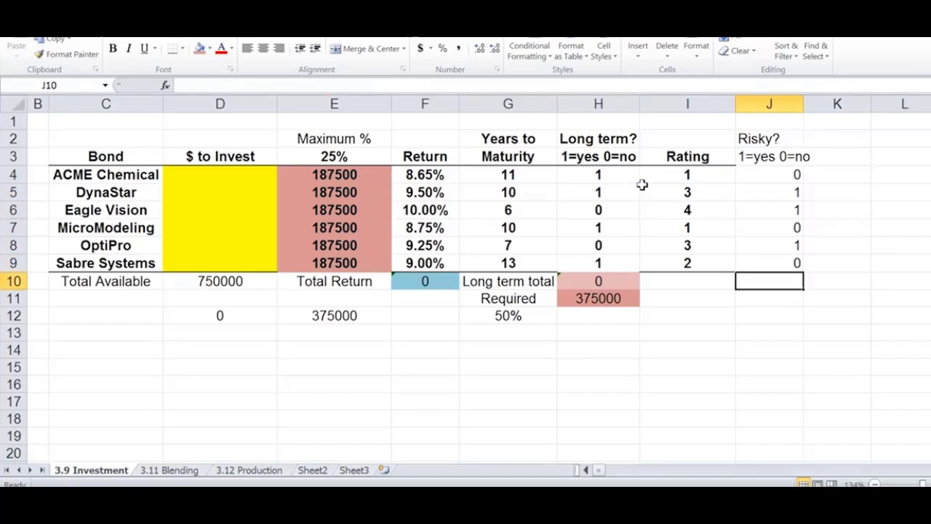
pyautogui.press('Left')
pyautogui.write('To')
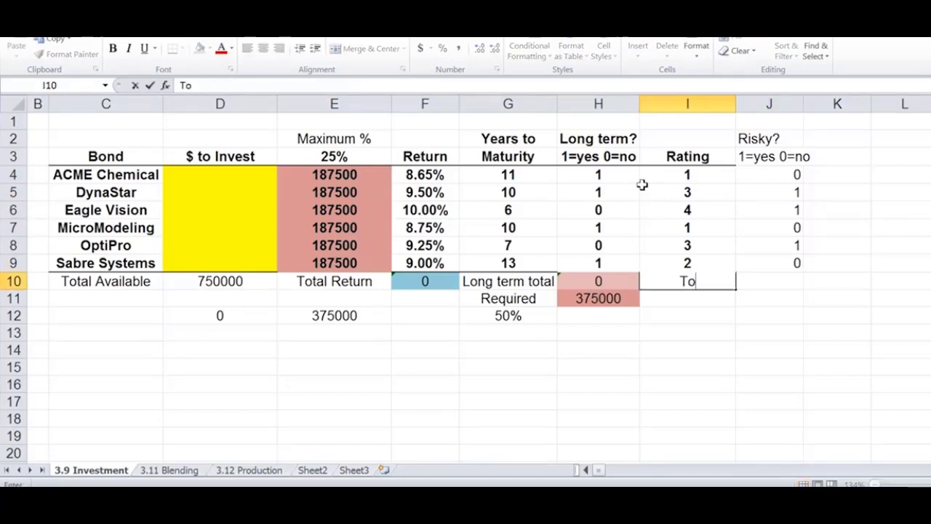
pyautogui.write('tal hig')
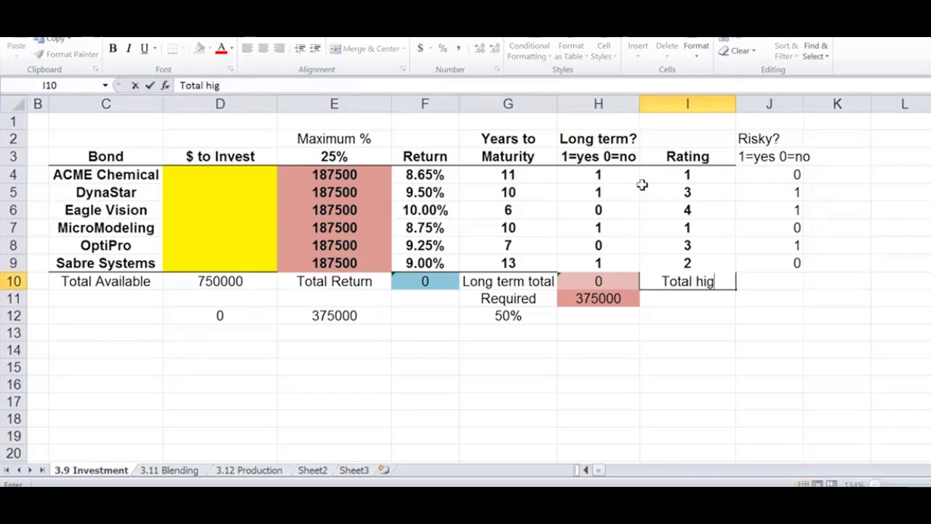
pyautogui.write('h risk')
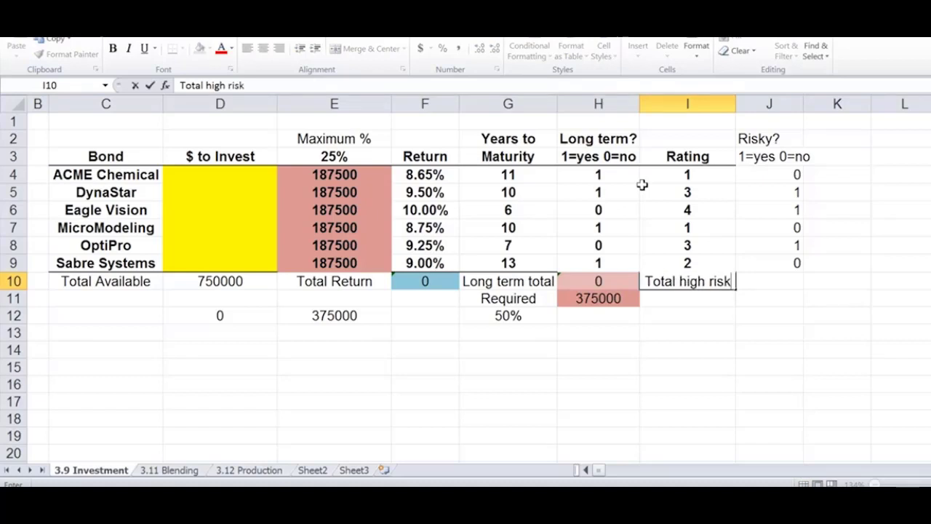
pyautogui.write(' one')
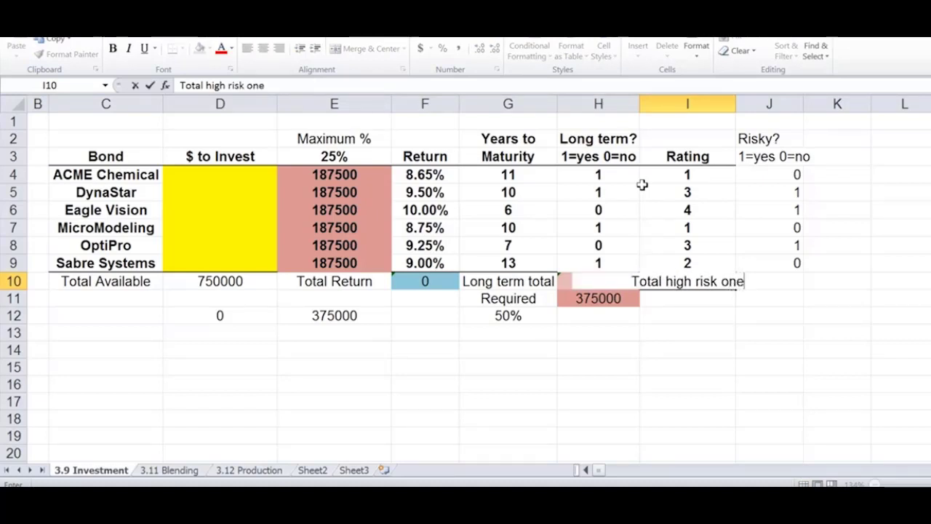
pyautogui.press('BackSpace')
pyautogui.press('BackSpace')
pyautogui.press('BackSpace')
pyautogui.write('bond')
pyautogui.press('Tab')
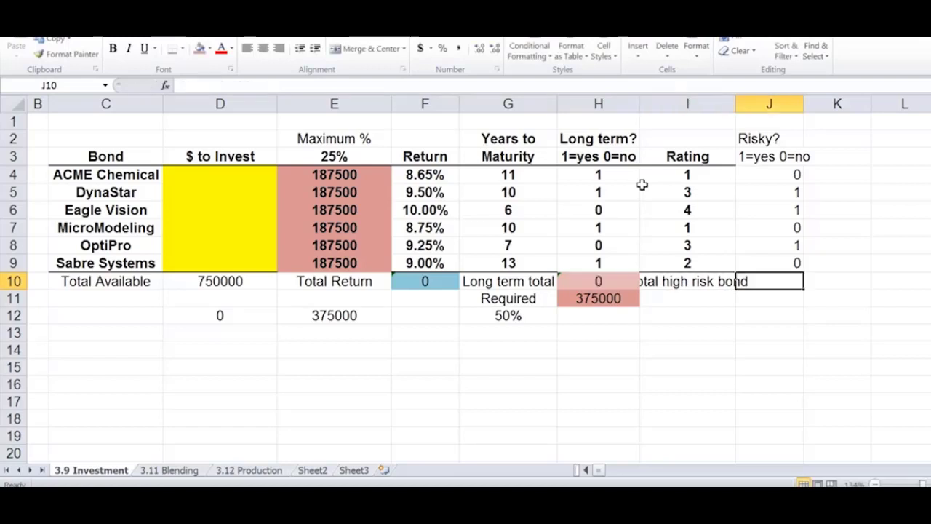
pyautogui.doubleClick(737, 104)
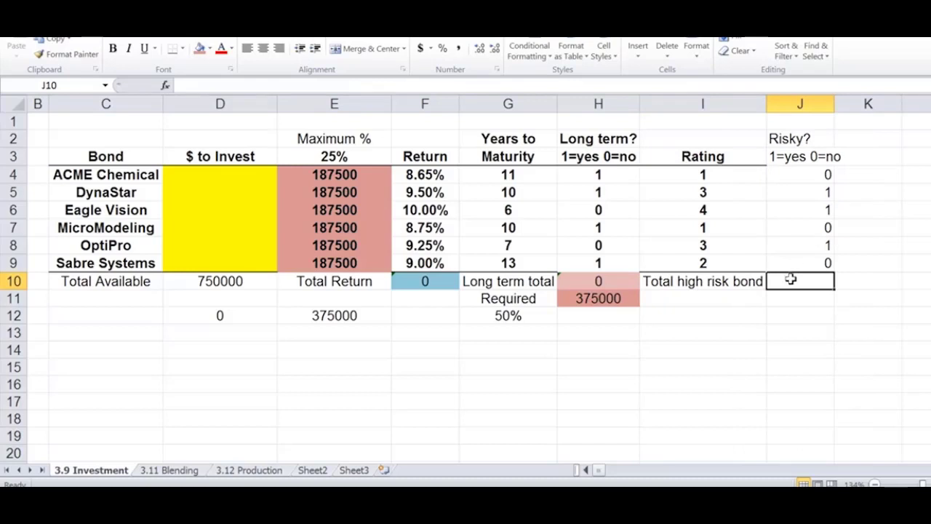
# Enter =SUMPRODUCT(D4:D9,J4:J9) in J10 to total the money invested in high-risk bonds.
pyautogui.write('=sumprod')
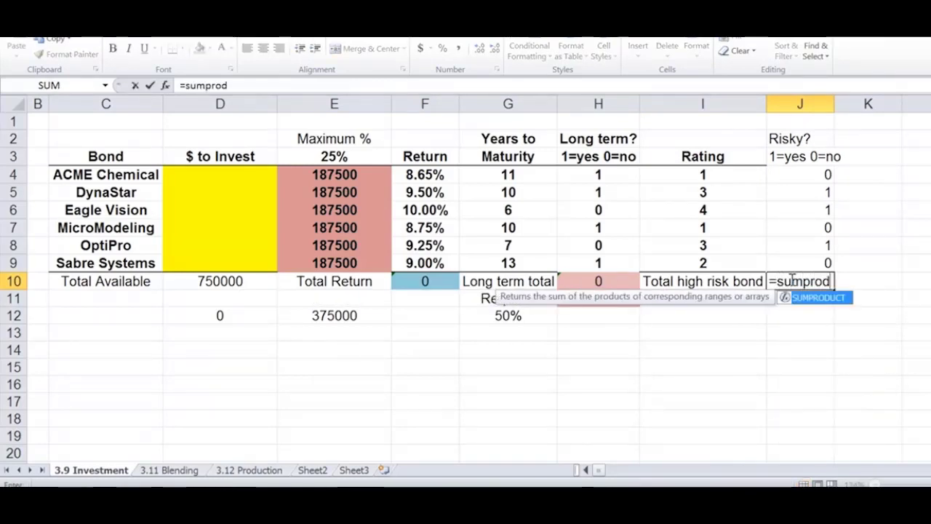
pyautogui.write('uct()')
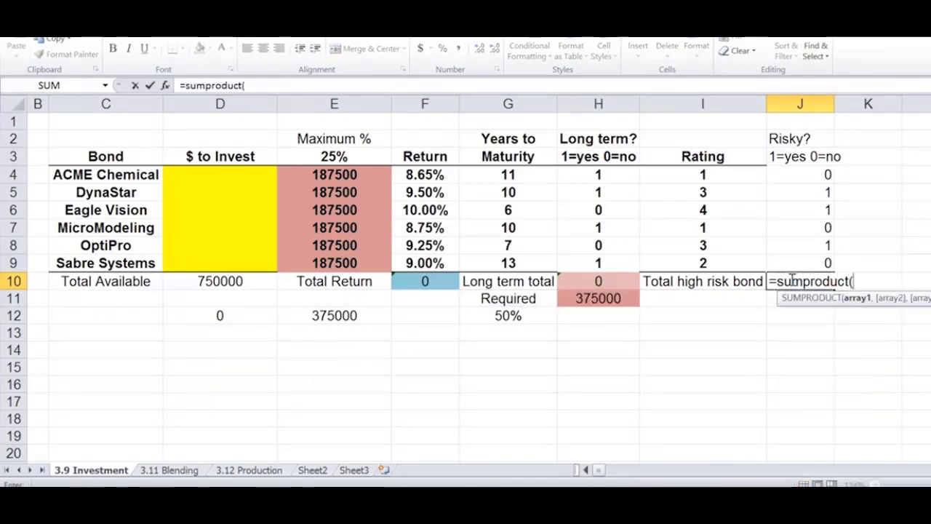
pyautogui.click(856, 281)
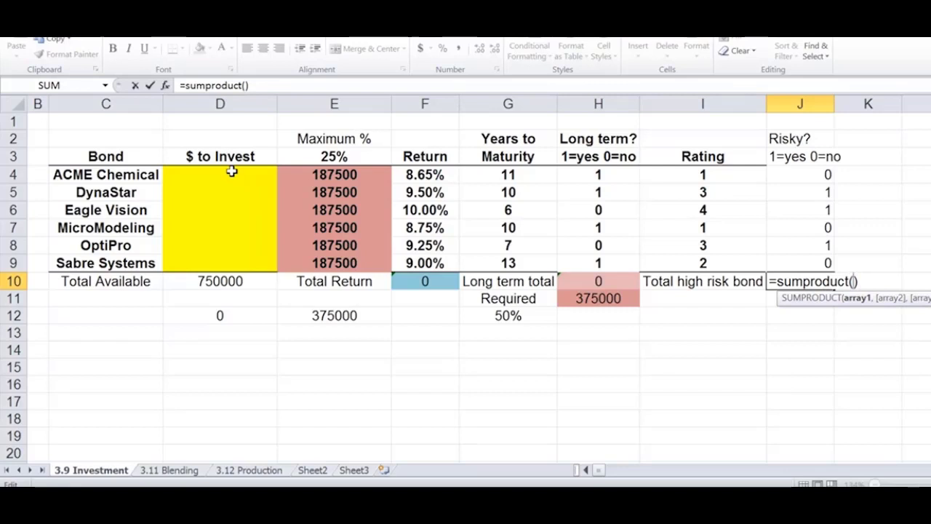
pyautogui.moveTo(232, 171); pyautogui.dragTo(228, 264)
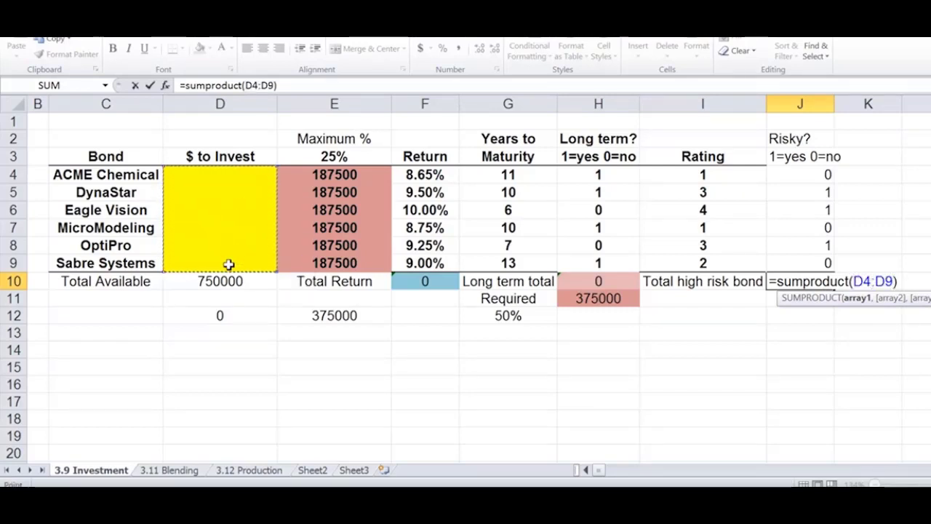
pyautogui.write(',')
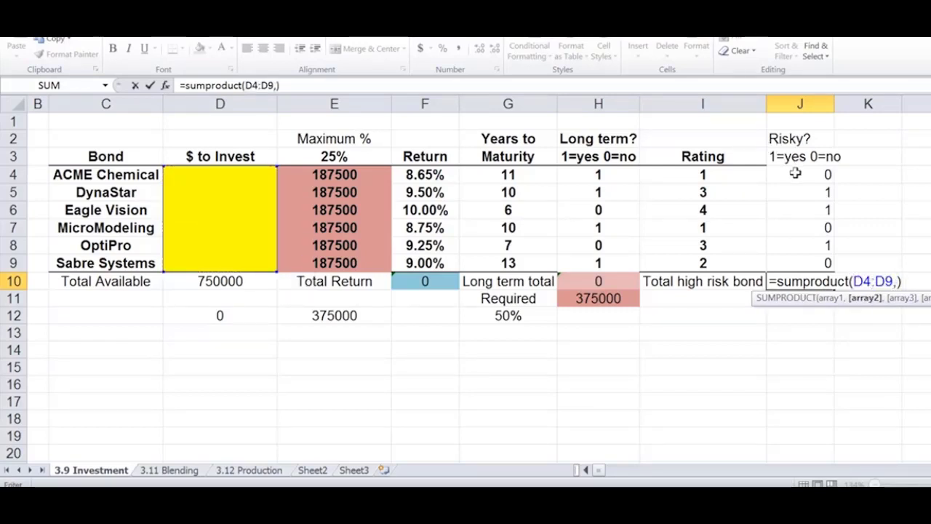
pyautogui.moveTo(795, 173); pyautogui.dragTo(798, 263)
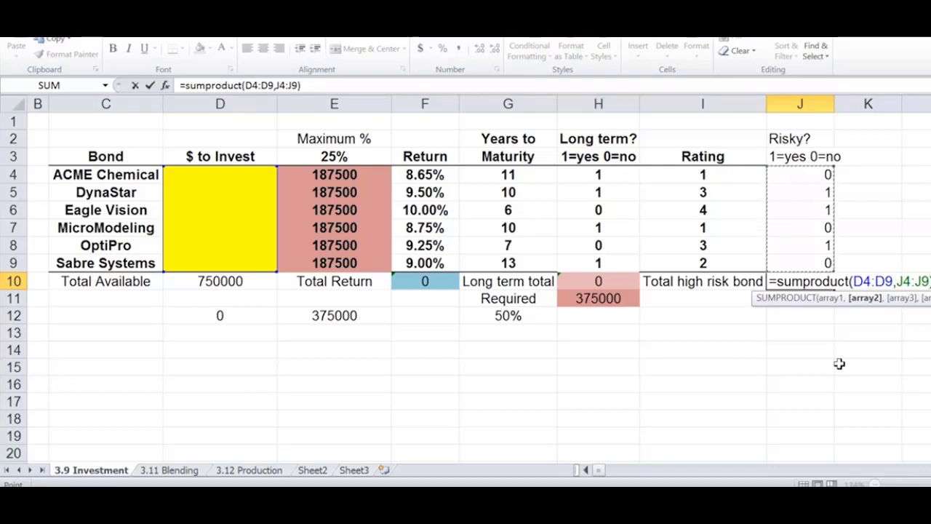
pyautogui.press('Return')
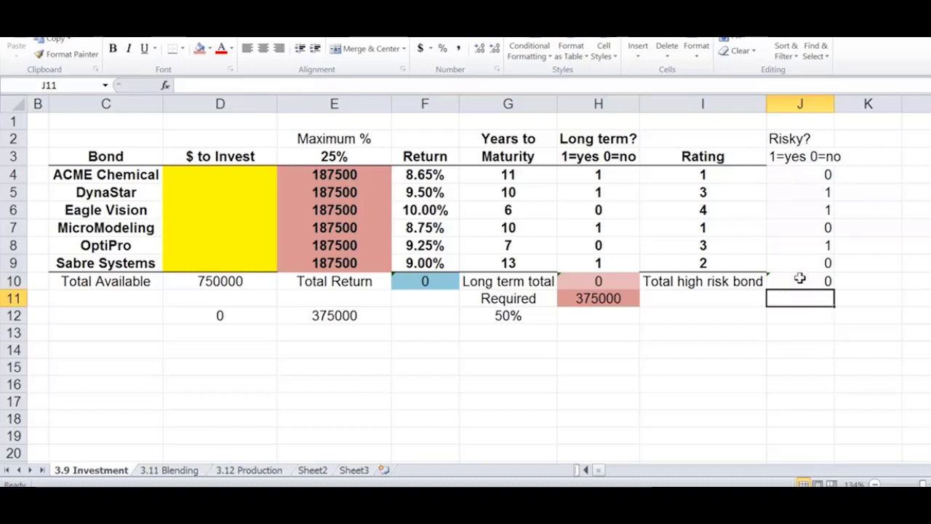
# Label I11 "Allowed" and enter the high-risk limit of 35% in I12.
pyautogui.click(725, 299)
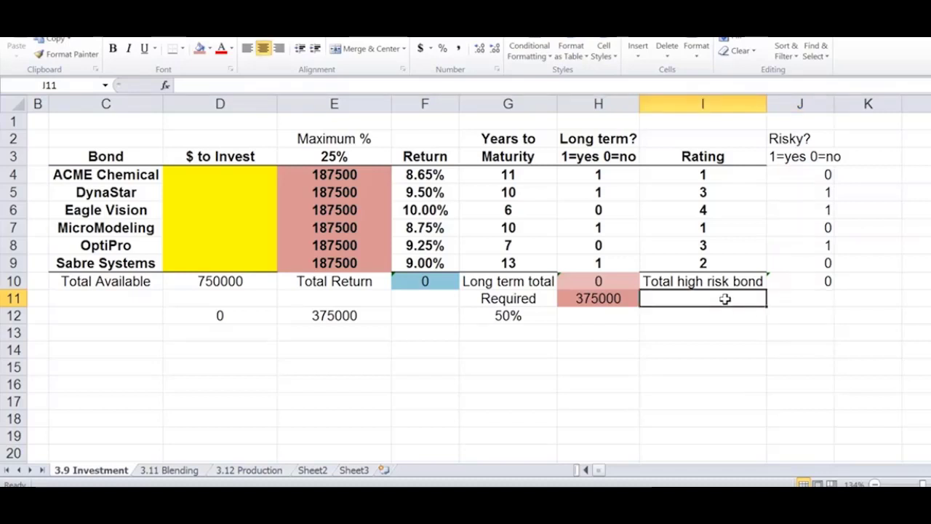
pyautogui.write('A')
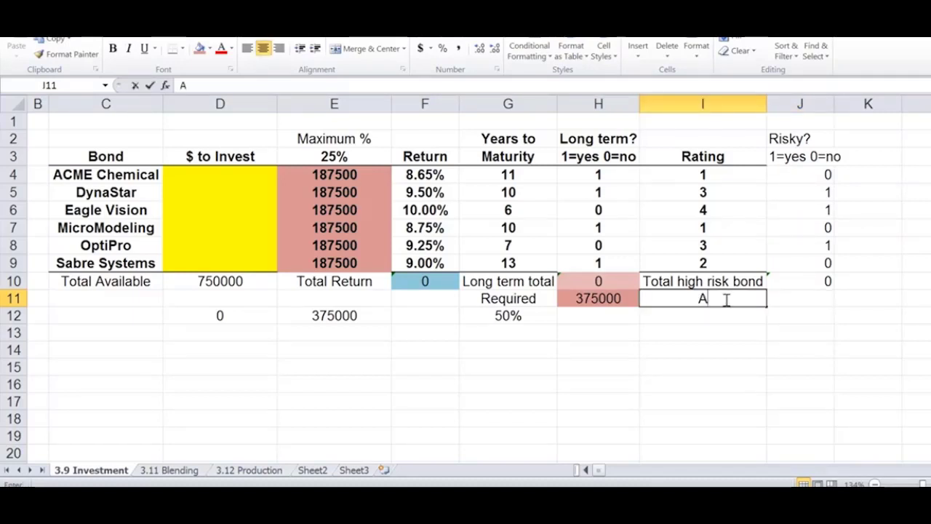
pyautogui.write('llowed')
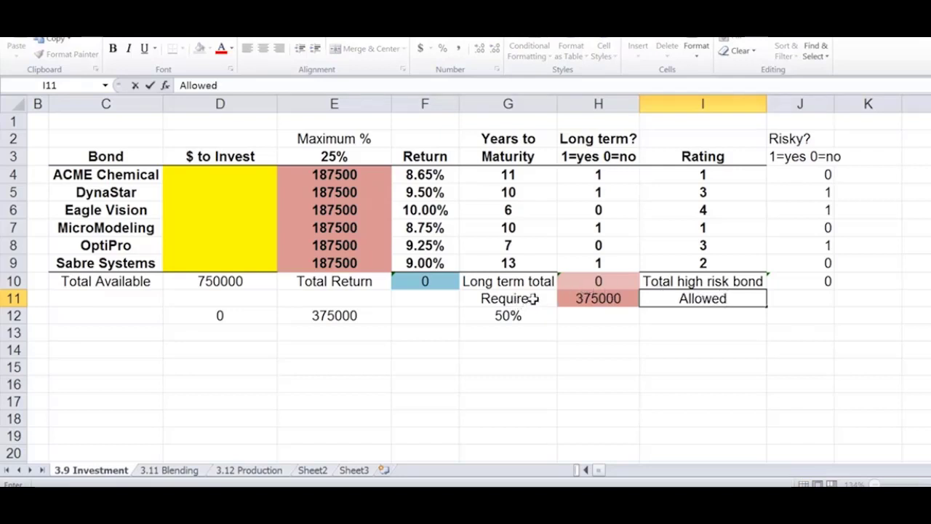
pyautogui.click(667, 313)
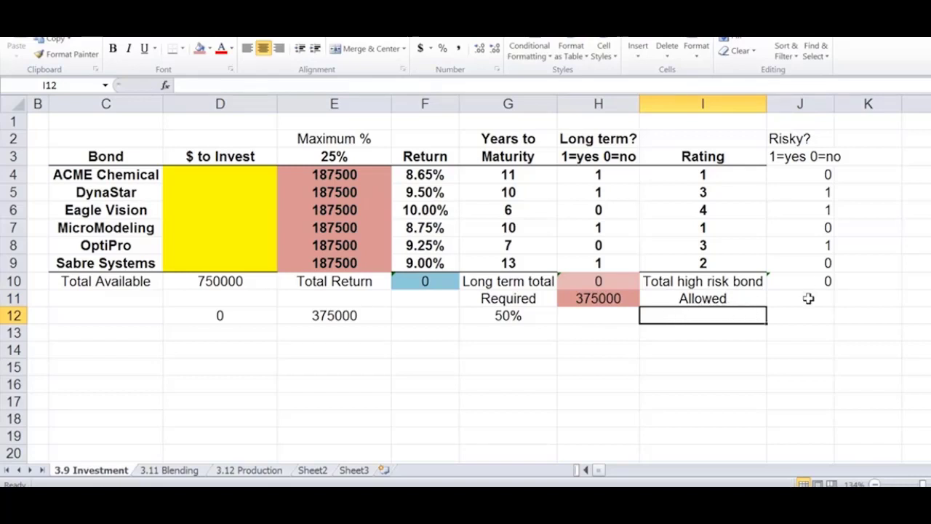
pyautogui.write('35%')
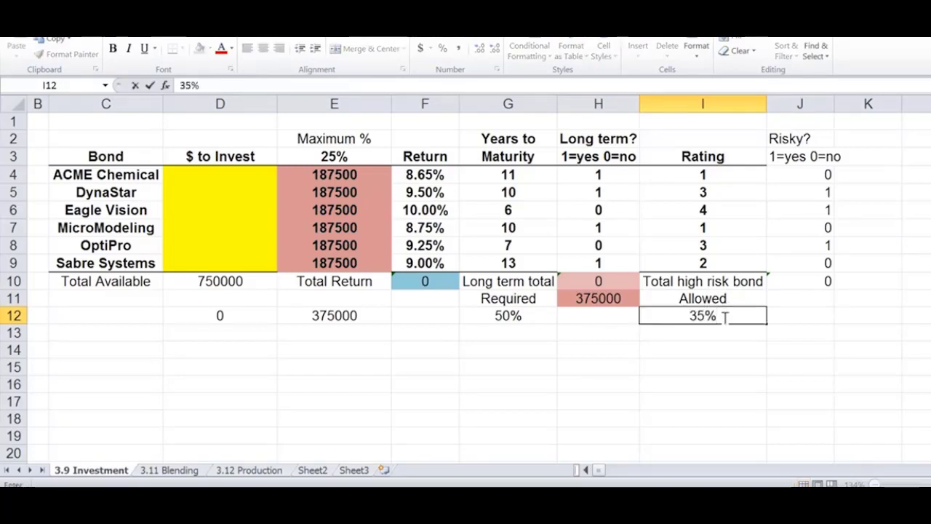
pyautogui.press('Tab')
# Calculate the allowed high-risk amount in J11 with the formula =D10*I12.
pyautogui.press('Up')
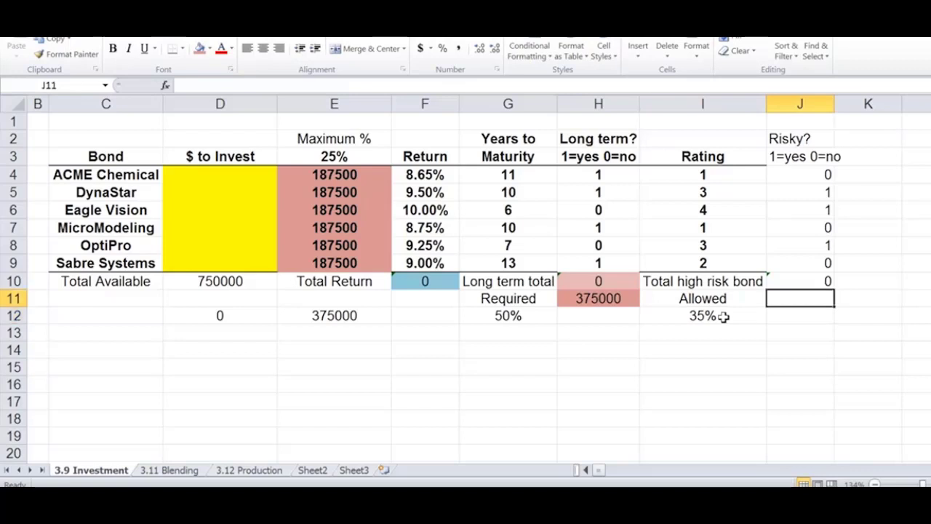
pyautogui.write('=')
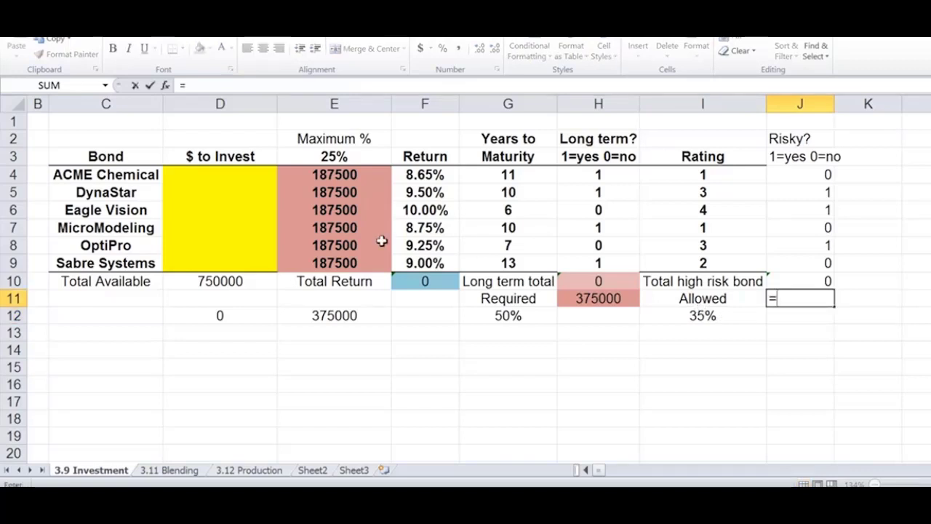
pyautogui.click(245, 282)
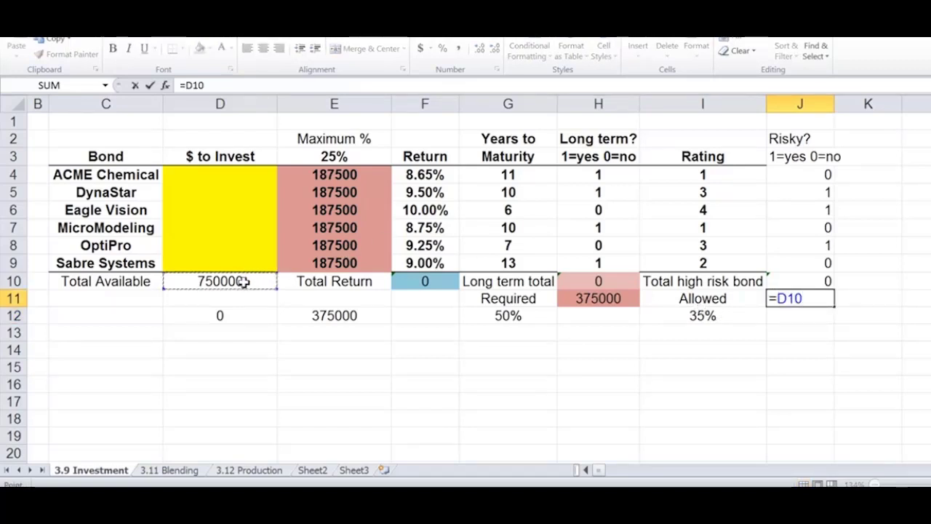
pyautogui.write('*')
pyautogui.click(722, 317)
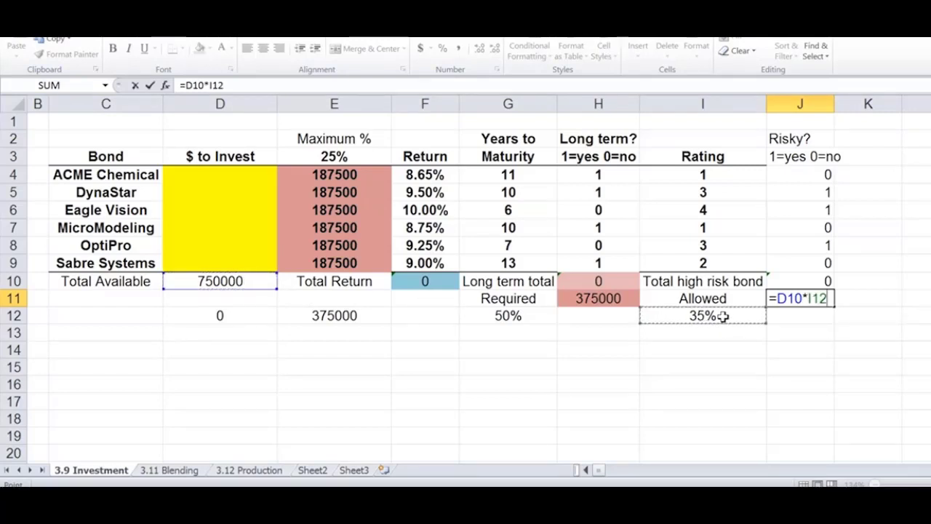
pyautogui.press('Return')
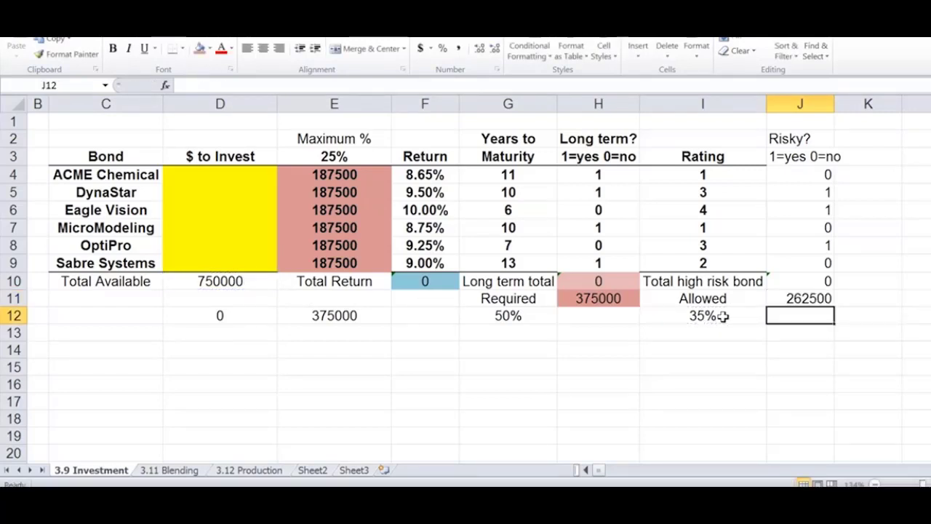
# Fill the high-risk total in J10 with light red and the allowed amount in J11 with a darker red.
pyautogui.click(823, 281)
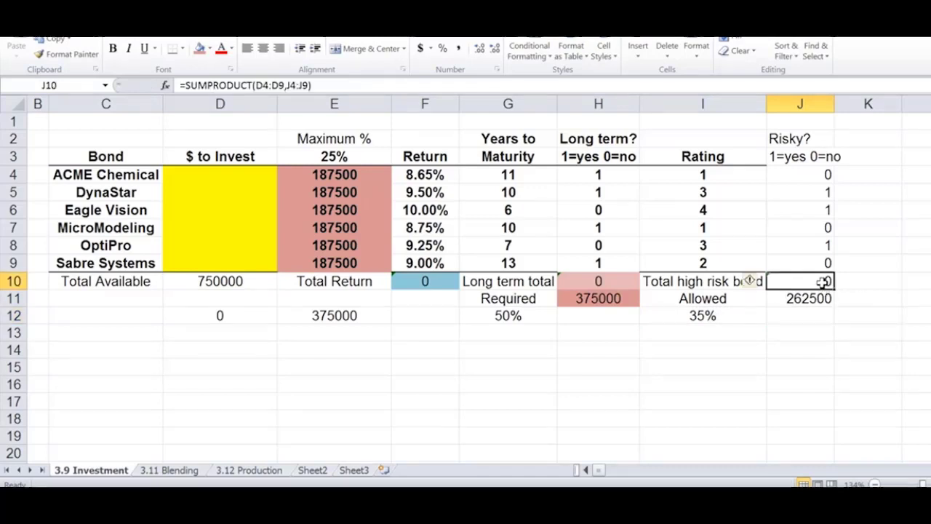
pyautogui.click(204, 54)
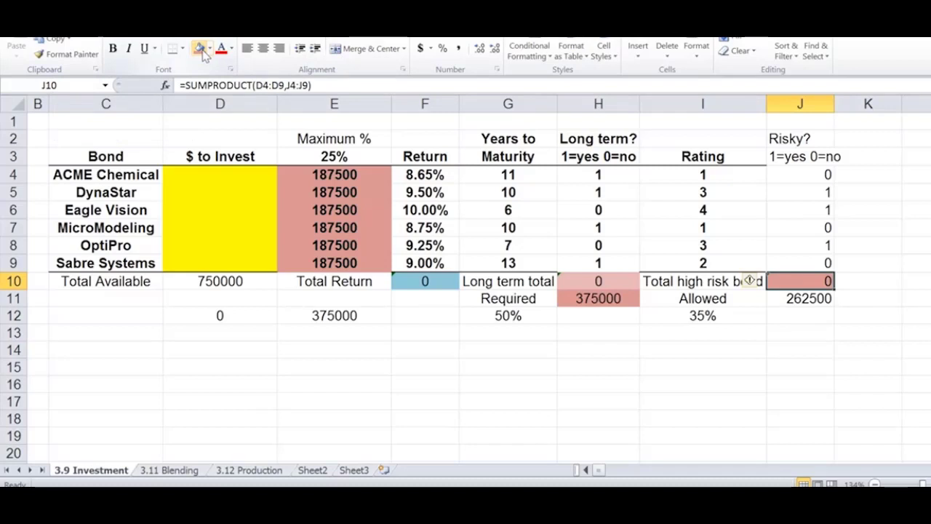
pyautogui.click(210, 50)
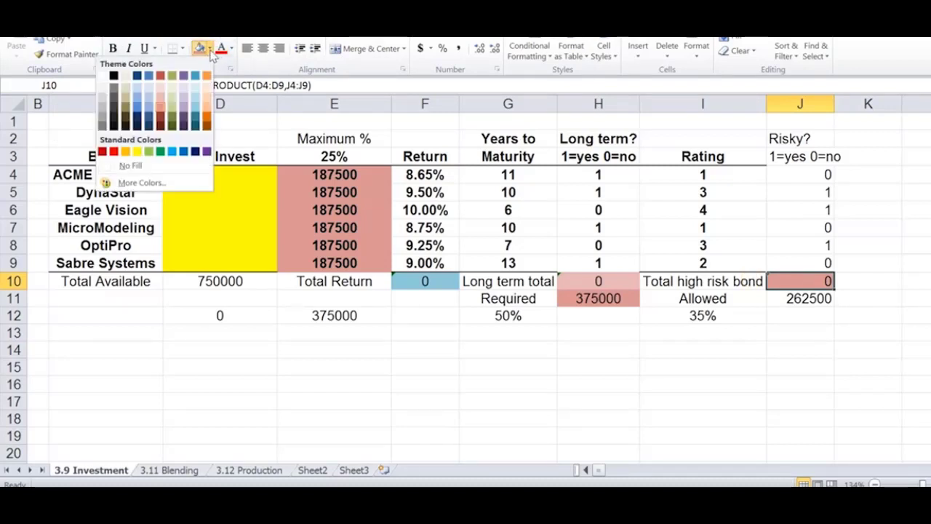
pyautogui.click(158, 98)
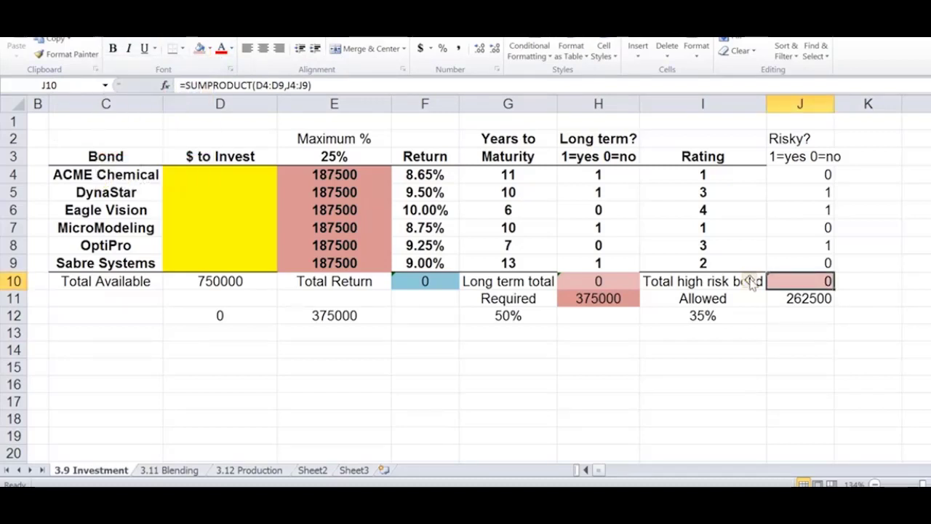
pyautogui.click(784, 299)
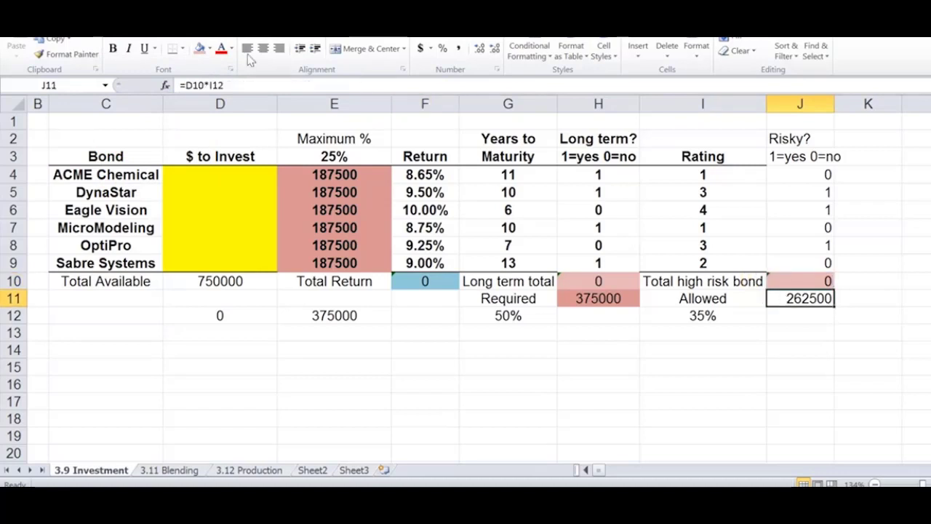
pyautogui.click(210, 49)
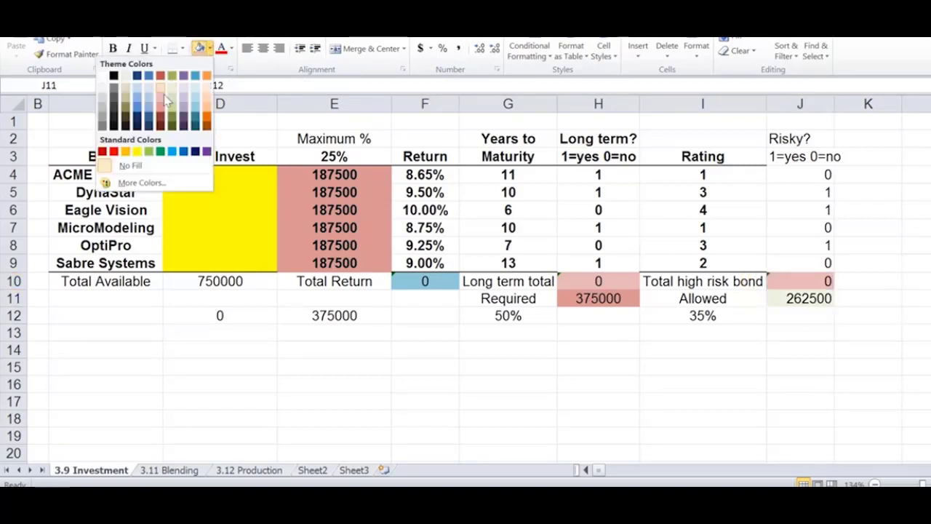
pyautogui.click(160, 110)
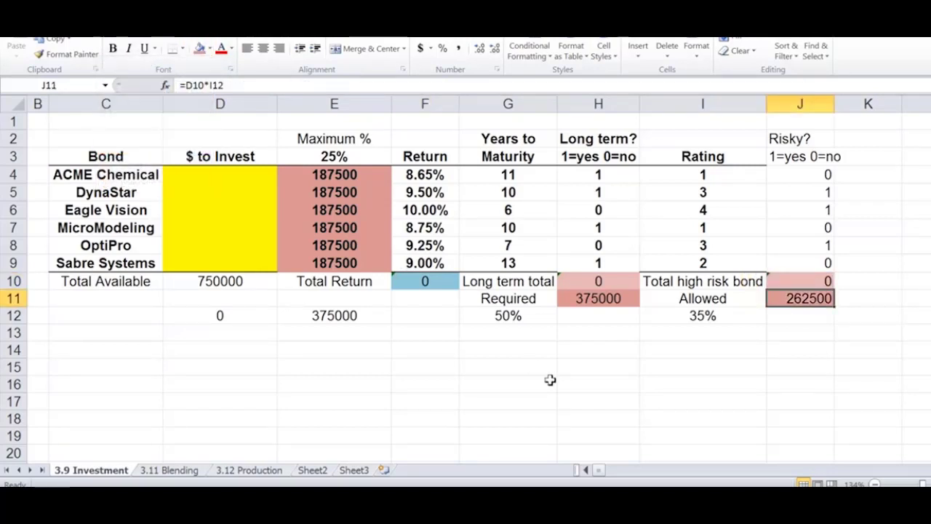
pyautogui.click(735, 357)
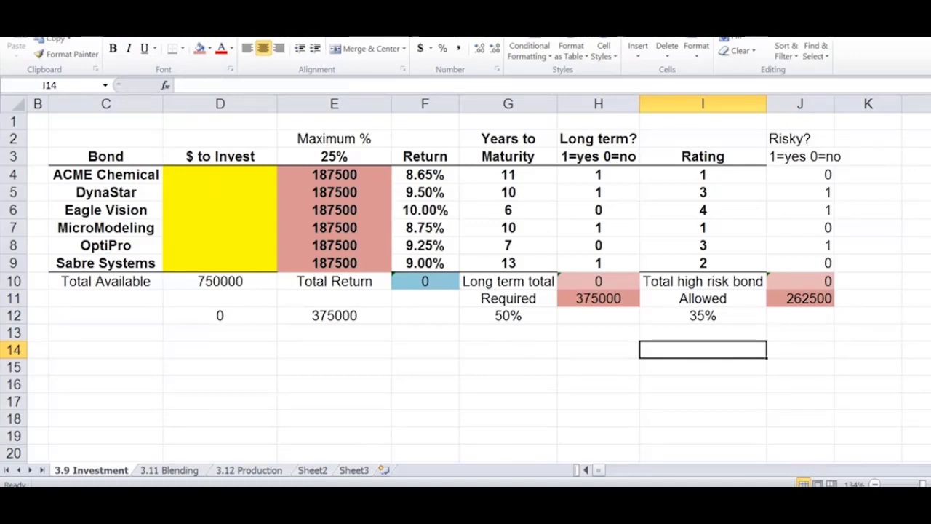
# Check the constraints on the PowerPoint slide "The Complete Model", and move the Total Available label and amount from C10:D10 to C11:D11.
pyautogui.hotkey('alt', 'Tab')
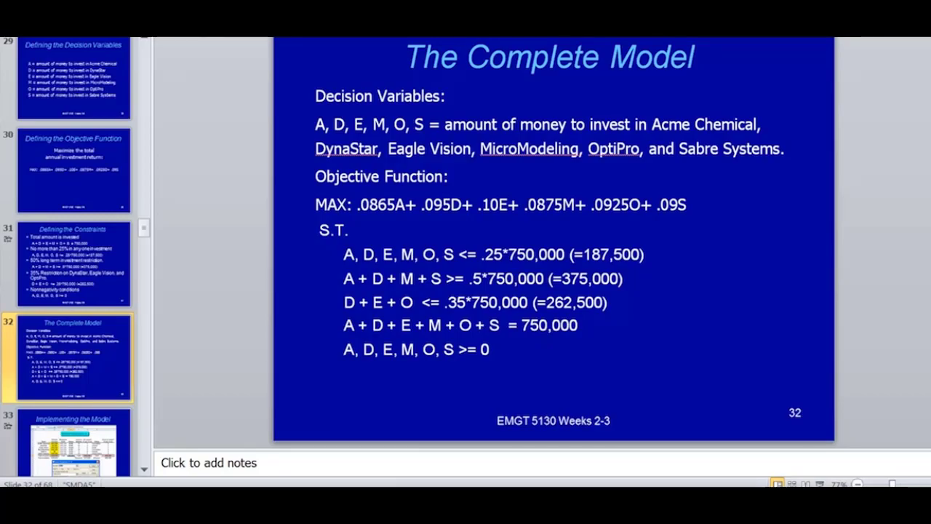
pyautogui.hotkey('alt', 'Tab')
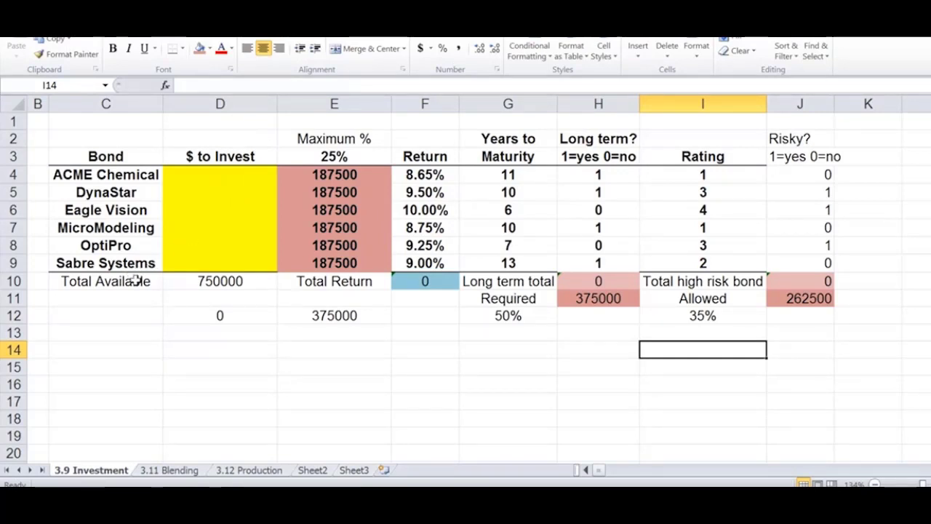
pyautogui.moveTo(134, 281); pyautogui.dragTo(186, 285)
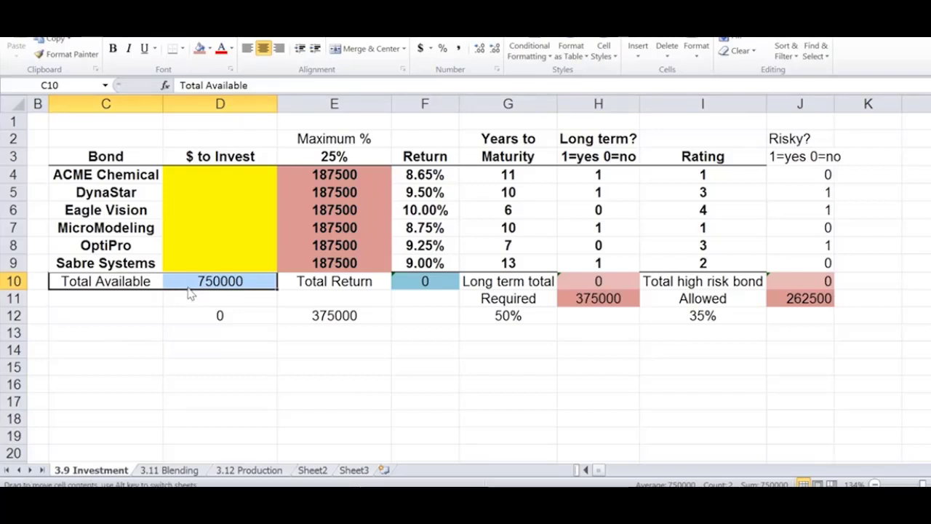
pyautogui.moveTo(190, 295); pyautogui.dragTo(191, 310)
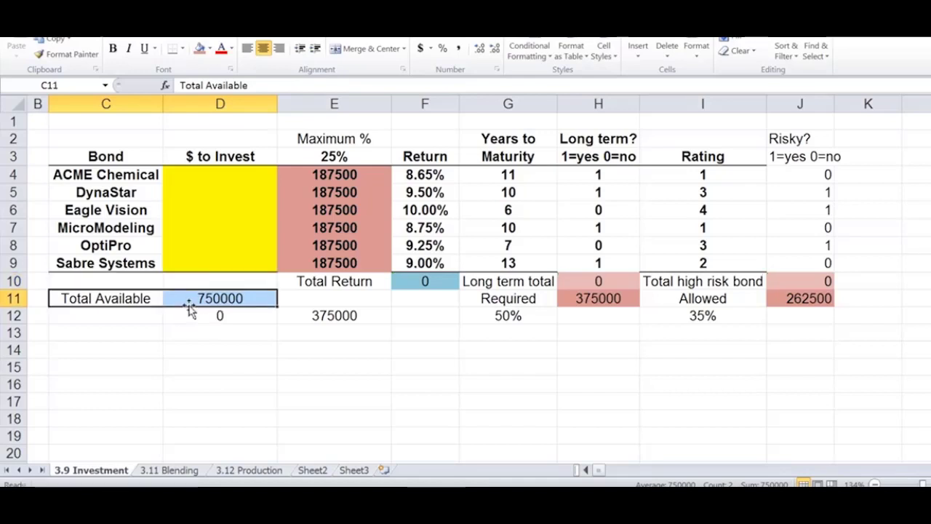
# Label C10 "Total Invested" above the Total Available row.
pyautogui.click(118, 283)
pyautogui.write('Total in')
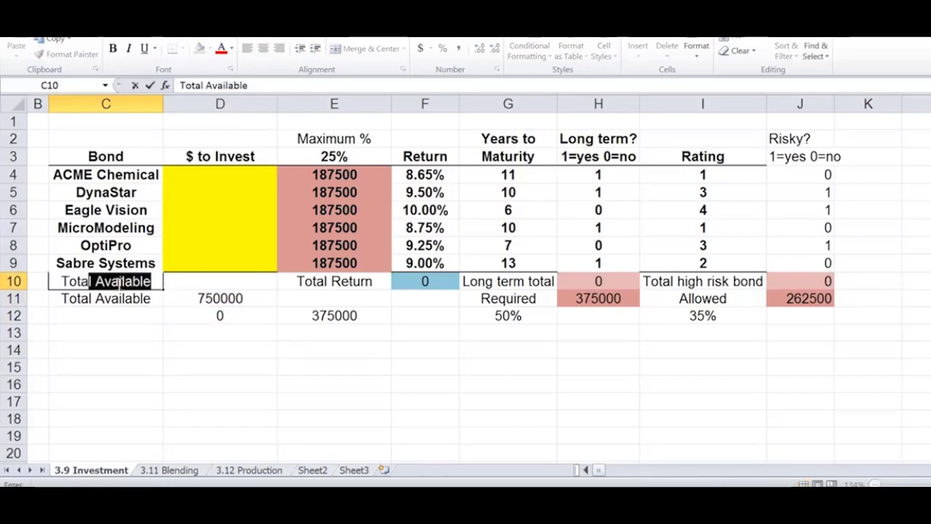
pyautogui.press('BackSpace')
pyautogui.press('BackSpace')
pyautogui.write('In')
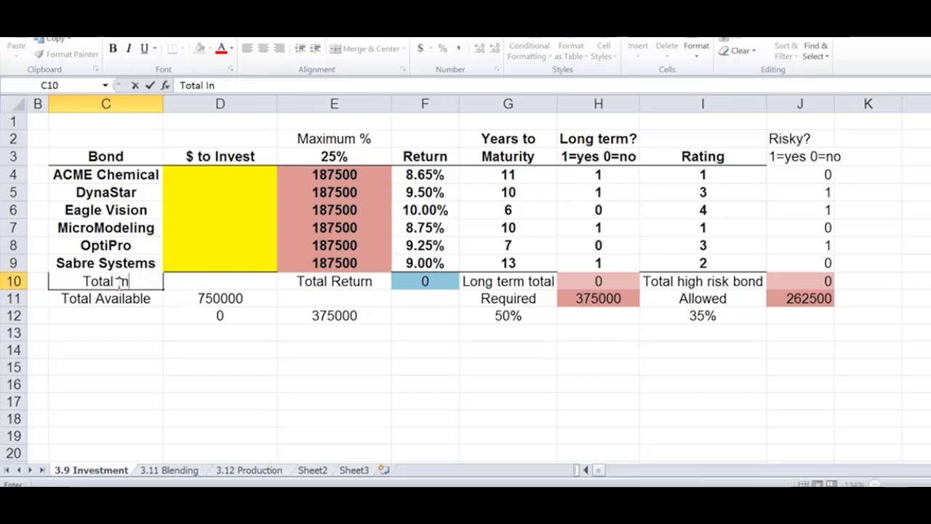
pyautogui.write('vested')
pyautogui.press('Tab')
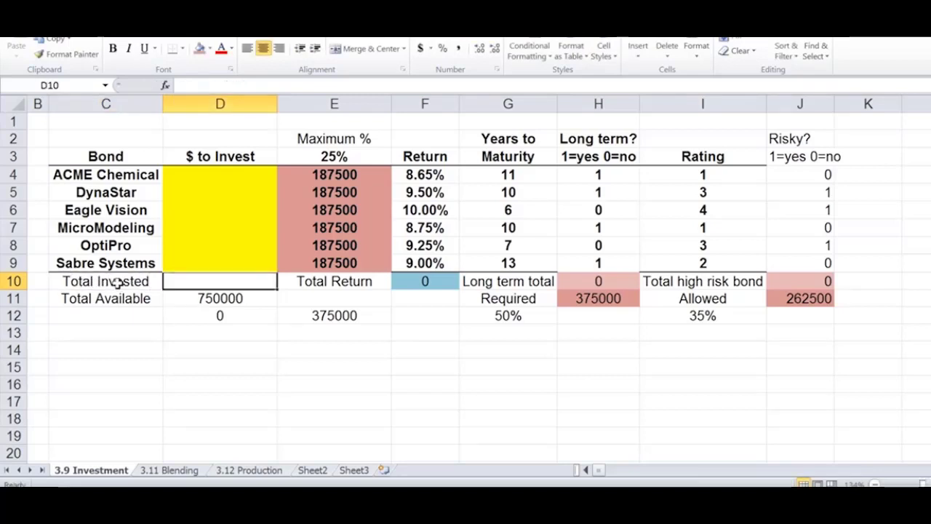
# Calculate the total invested in D10 with the formula =SUM(D4:D9).
pyautogui.write('=sum')
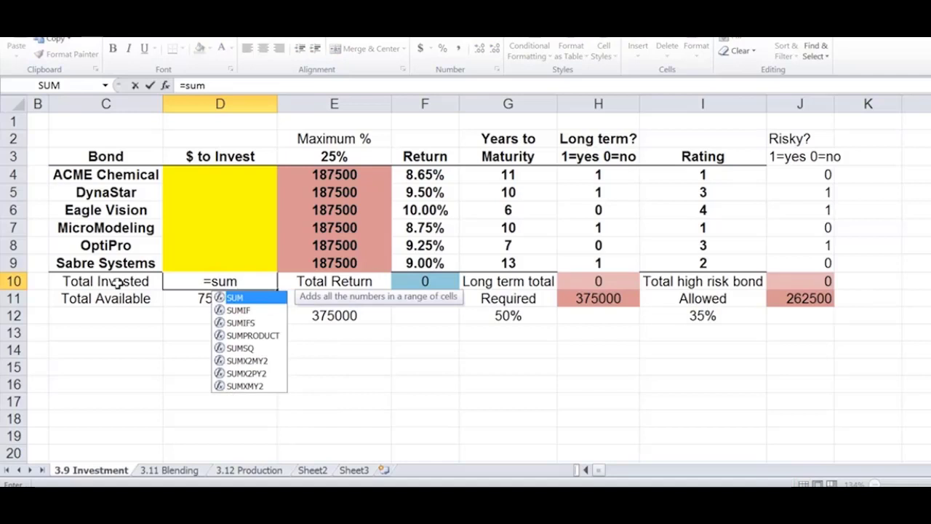
pyautogui.write('()')
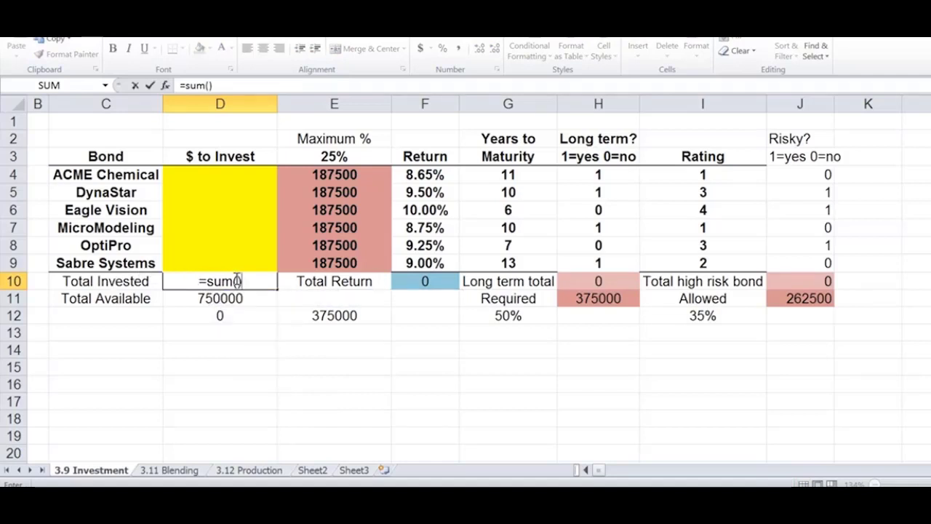
pyautogui.click(239, 281)
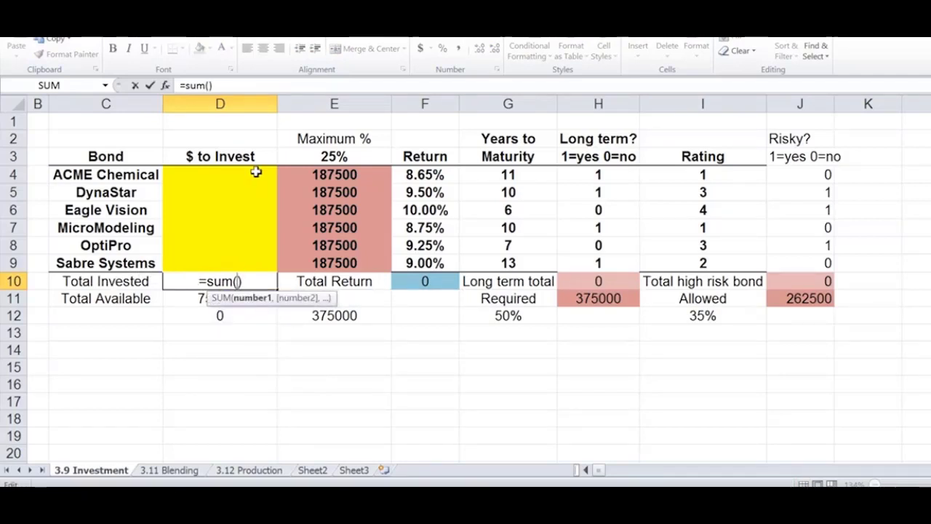
pyautogui.moveTo(256, 172); pyautogui.dragTo(246, 272)
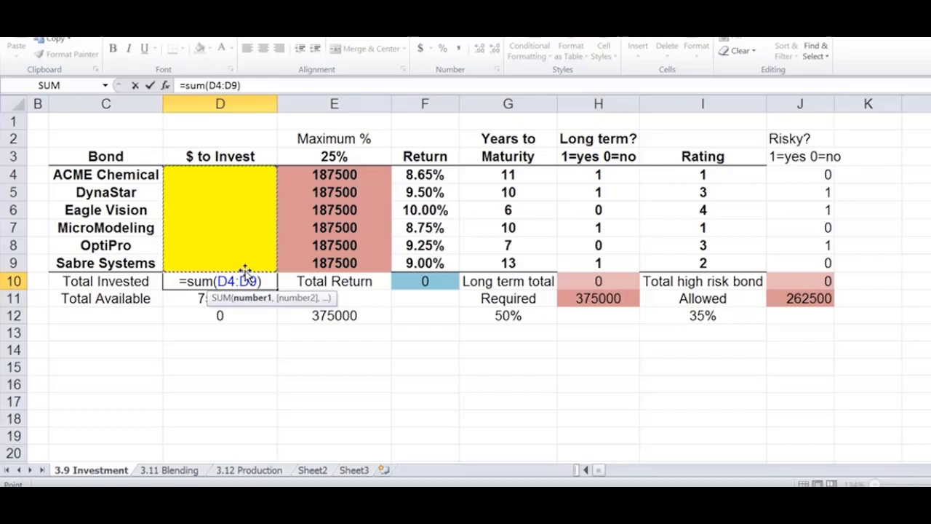
pyautogui.press('Return')
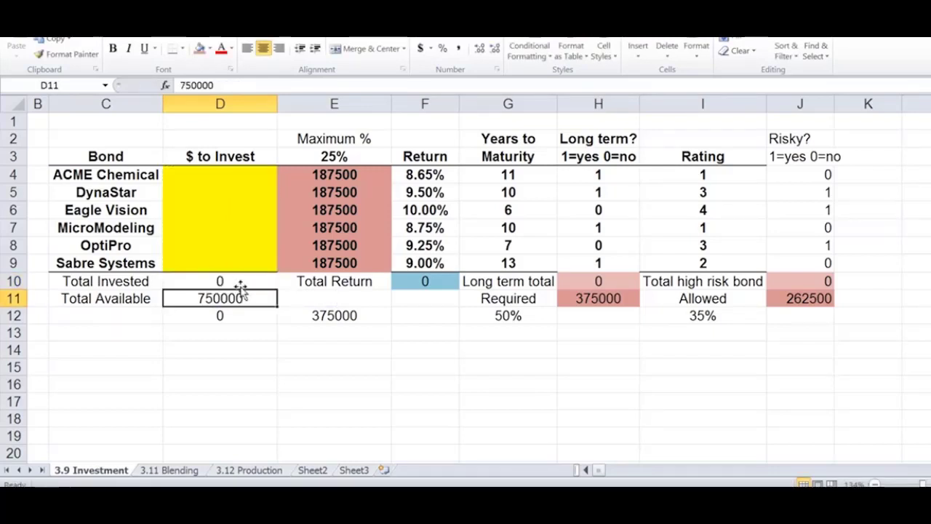
# Fill the available amount in D11 with the darker red and the total invested in D10 with light red.
pyautogui.click(238, 280)
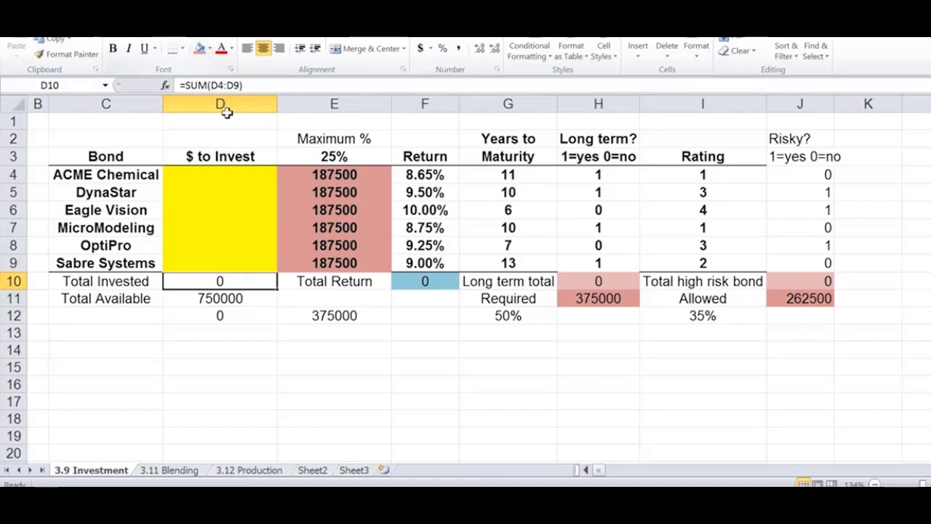
pyautogui.click(243, 295)
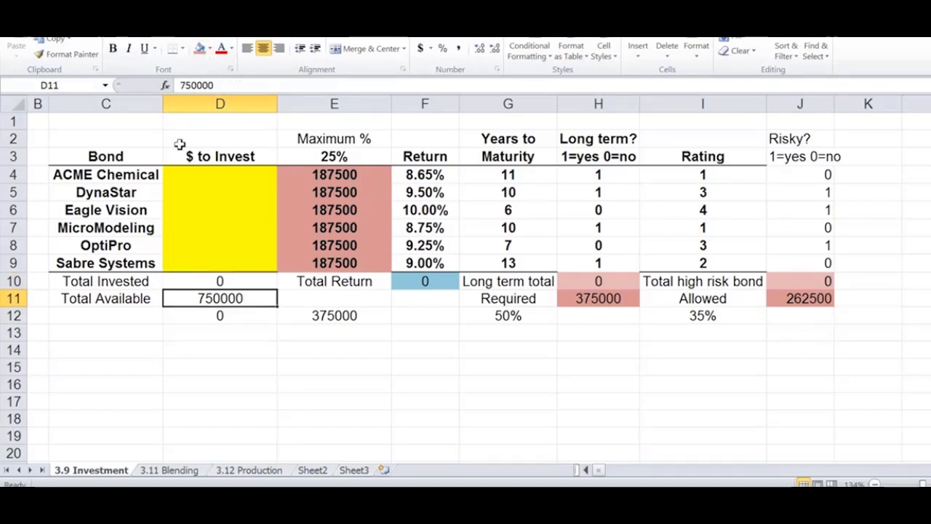
pyautogui.click(199, 48)
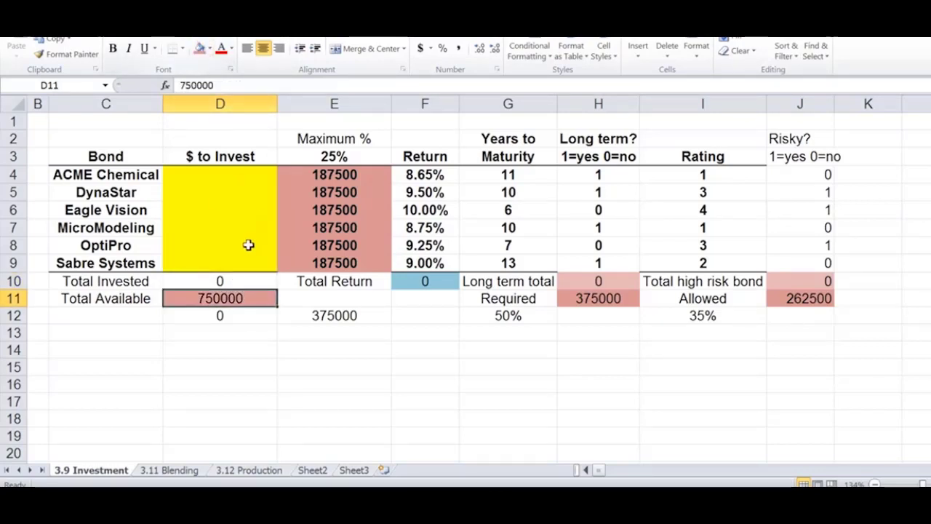
pyautogui.click(233, 281)
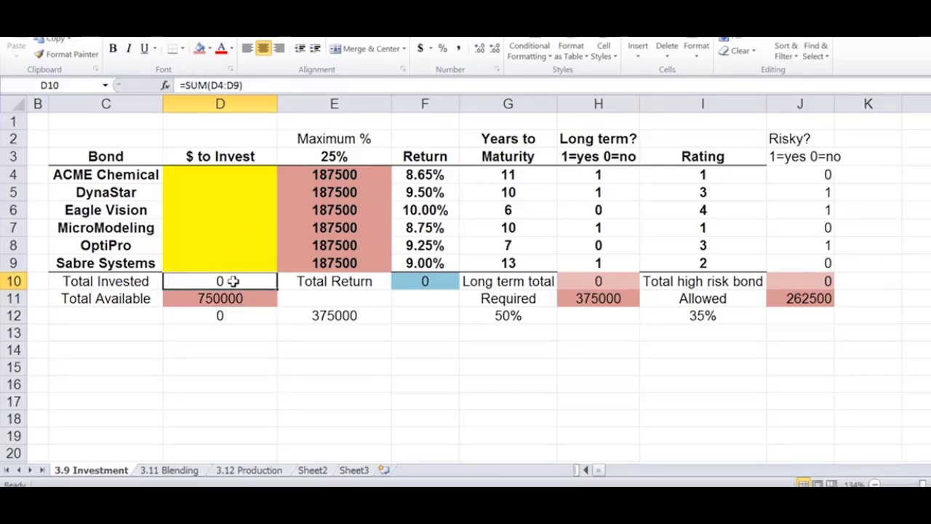
pyautogui.click(208, 49)
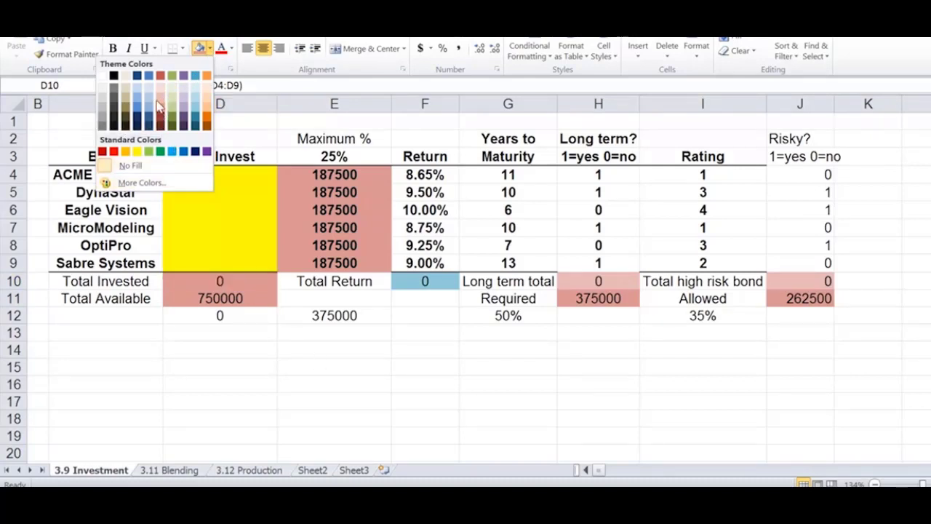
pyautogui.click(163, 103)
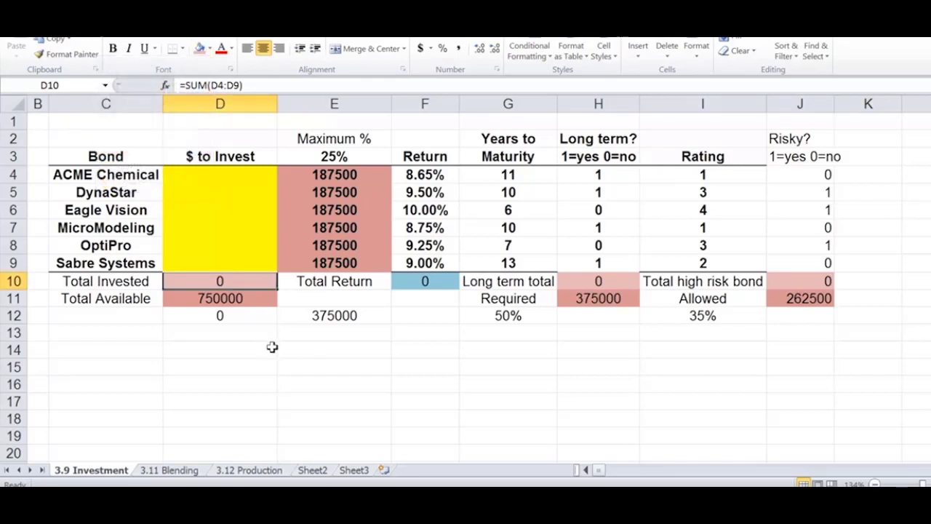
pyautogui.click(295, 369)
# Clear the leftover calculations in D12 and E12 below the investment table.
pyautogui.click(218, 316)
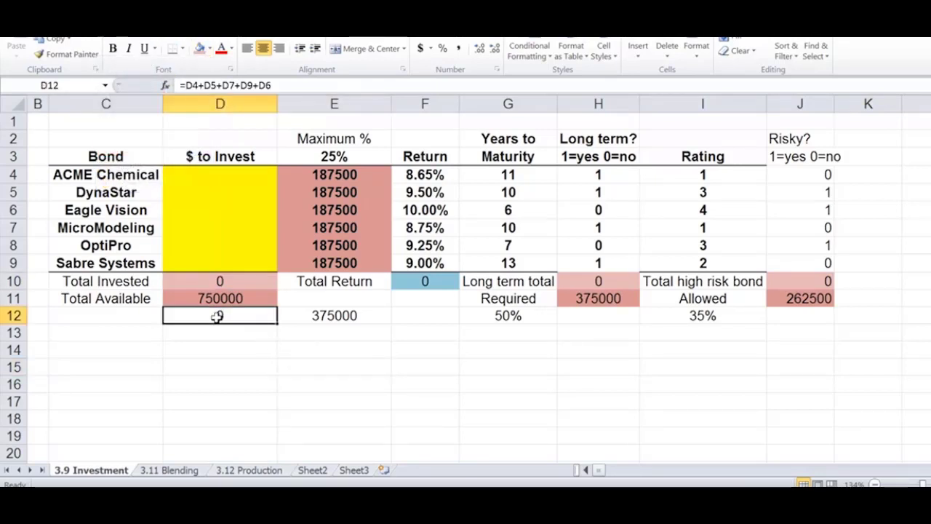
pyautogui.press('Delete')
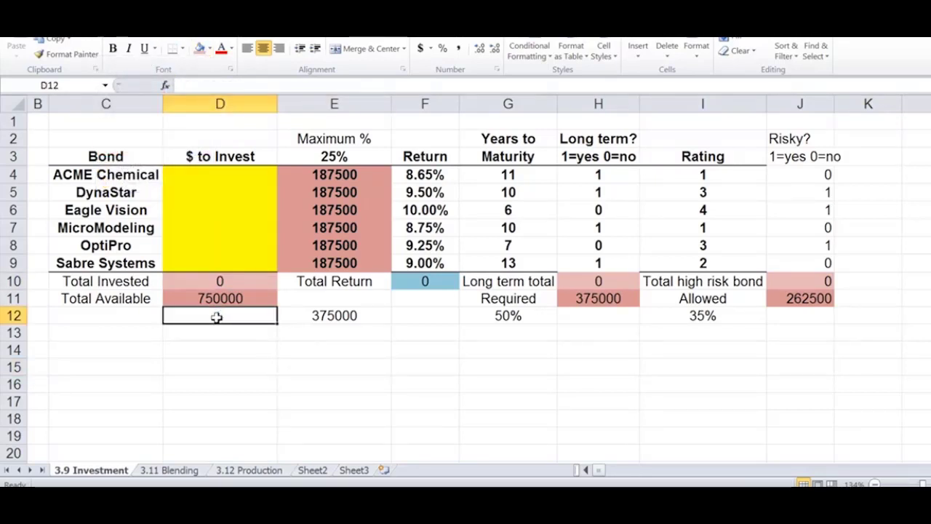
pyautogui.press('Right')
pyautogui.press('Delete')
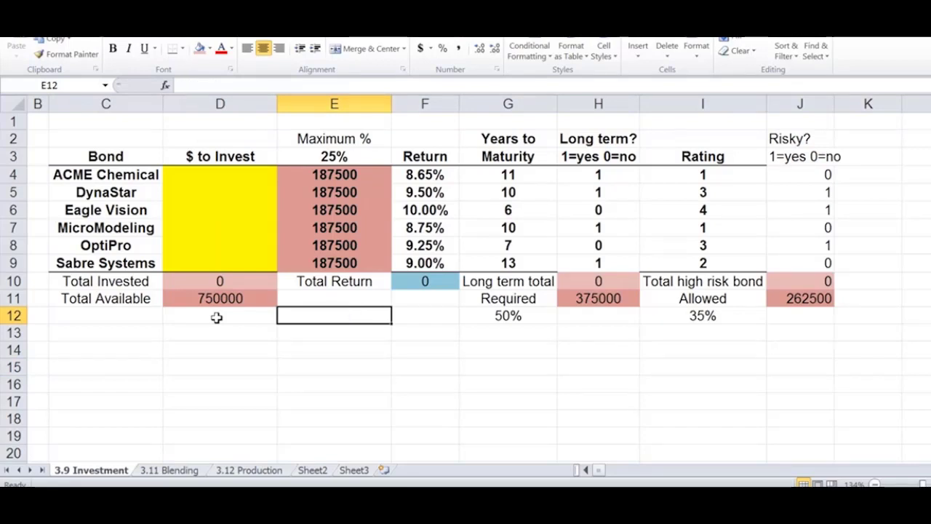
pyautogui.press('Right')
pyautogui.press('Right')
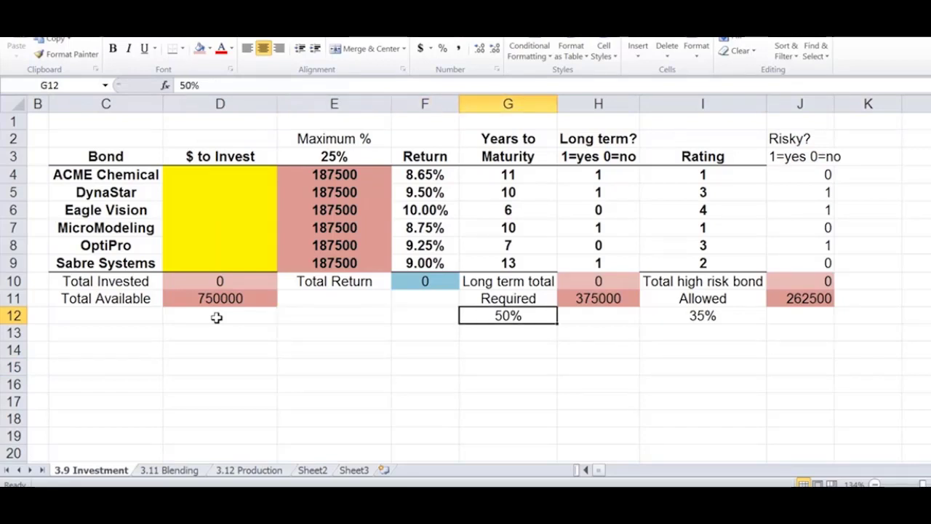
pyautogui.press('Down')
pyautogui.press('Down')
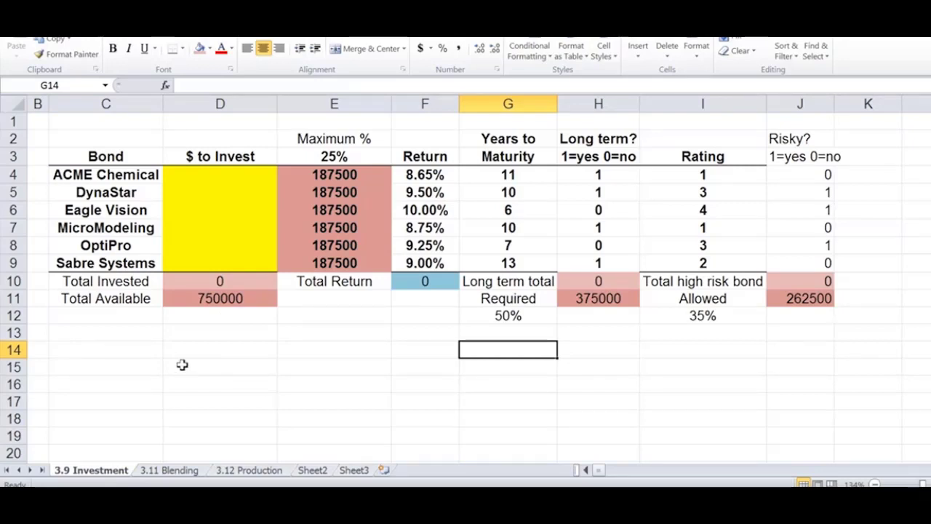
# Review the contents of D10 and D11, compare them with the PowerPoint slide "The Complete Model", and return to the Excel workbook.
pyautogui.click(219, 281)
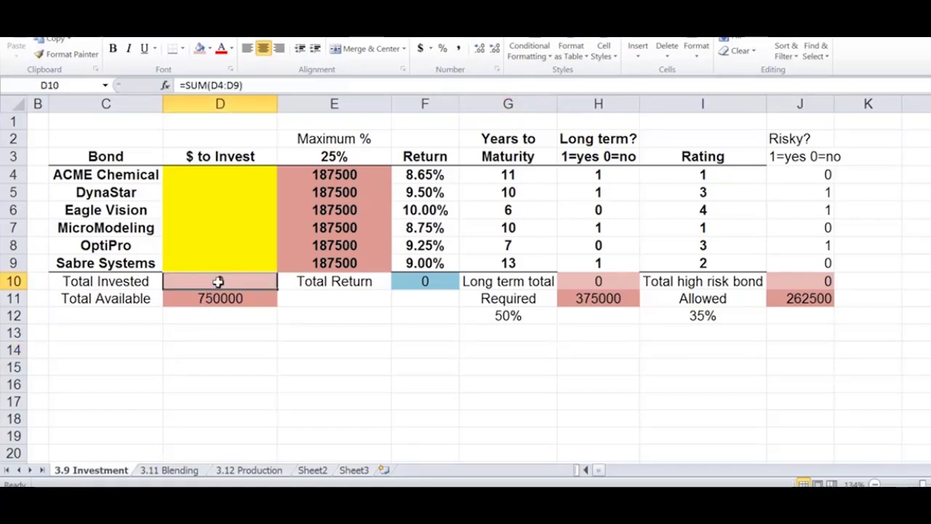
pyautogui.click(228, 86)
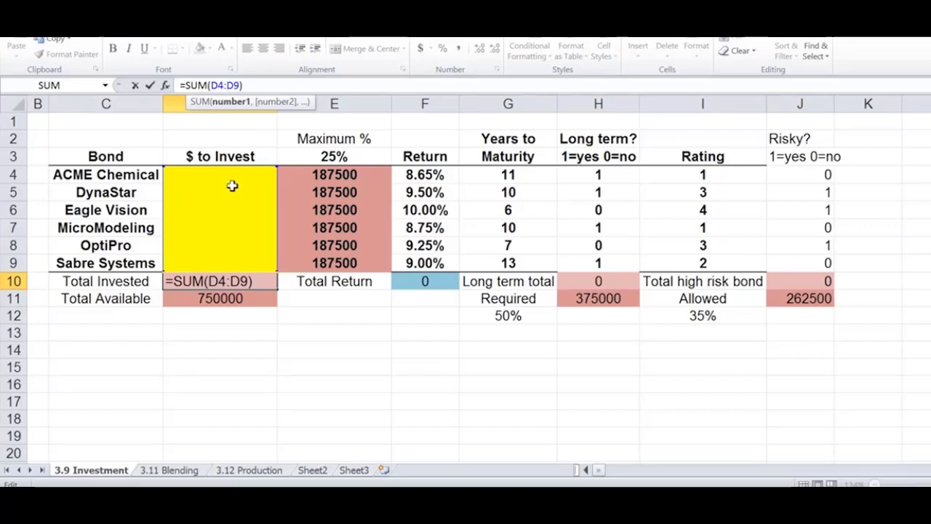
pyautogui.press('Return')
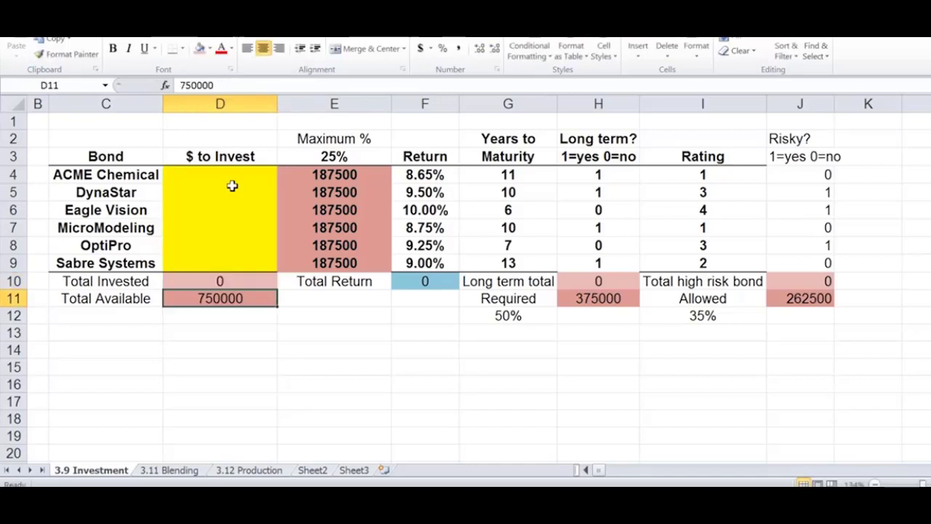
pyautogui.click(226, 86)
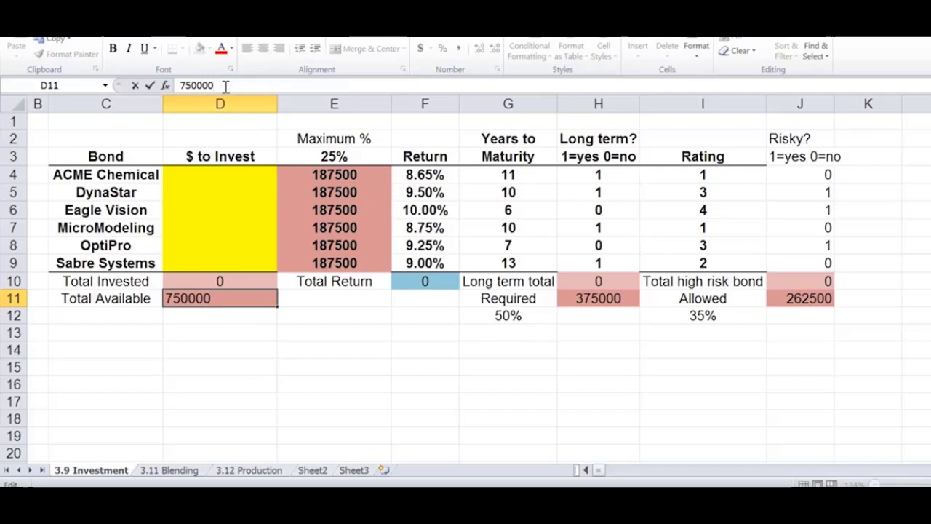
pyautogui.press('Return')
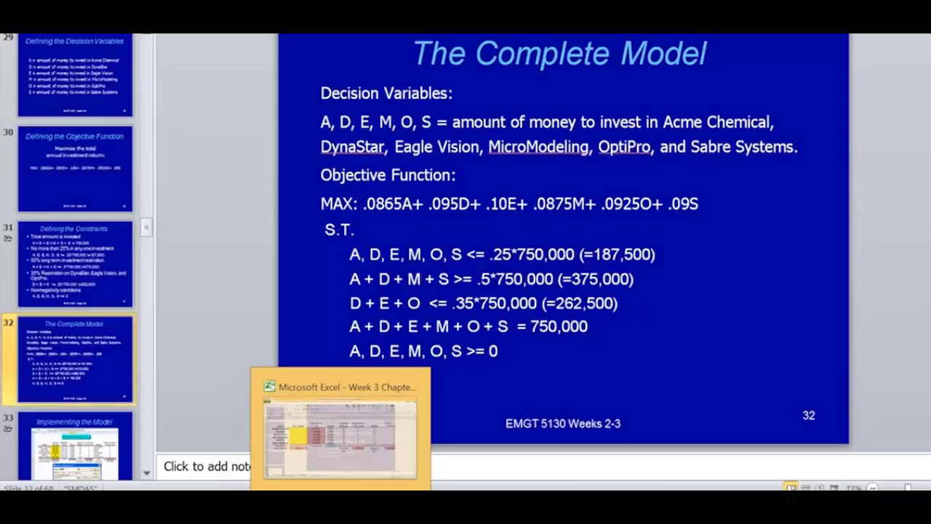
pyautogui.click(339, 441)
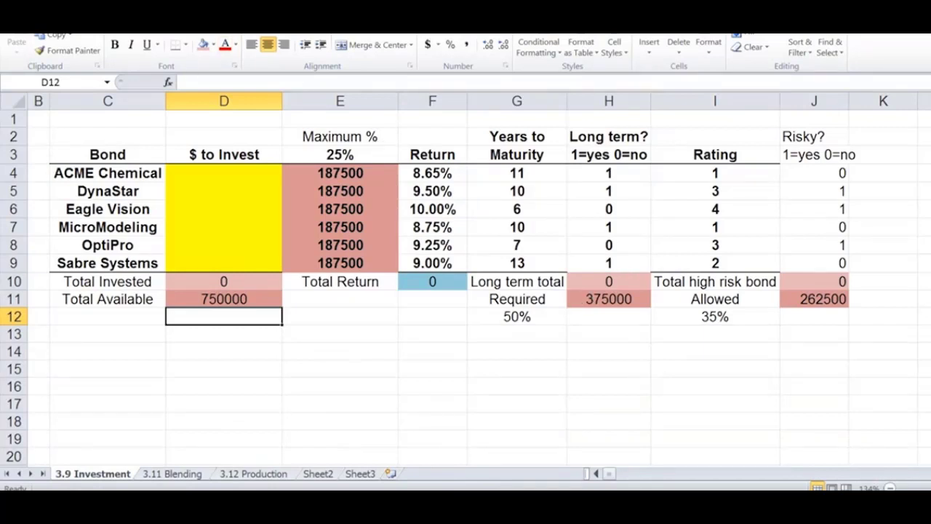
# Open Premium Solver and add the investment amounts D4:D9 as the variable cells.
pyautogui.click(192, 170)
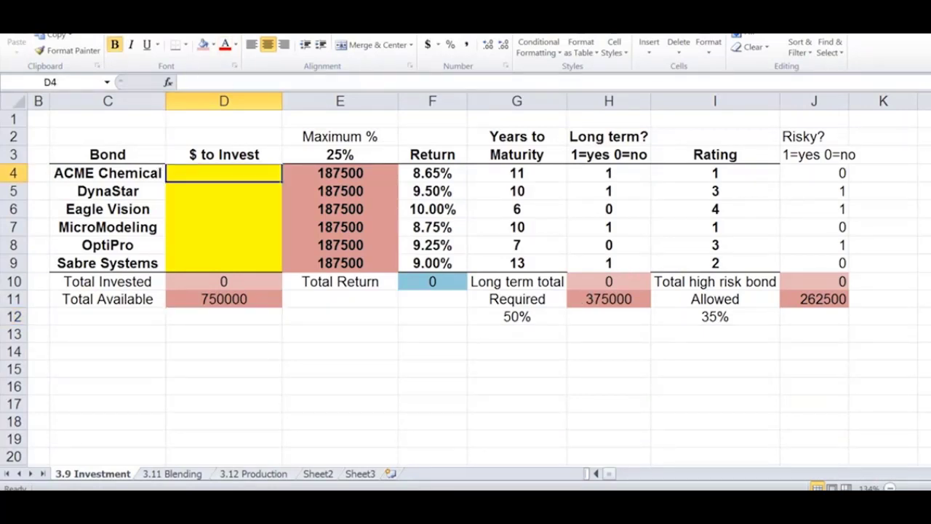
pyautogui.click(437, 5)
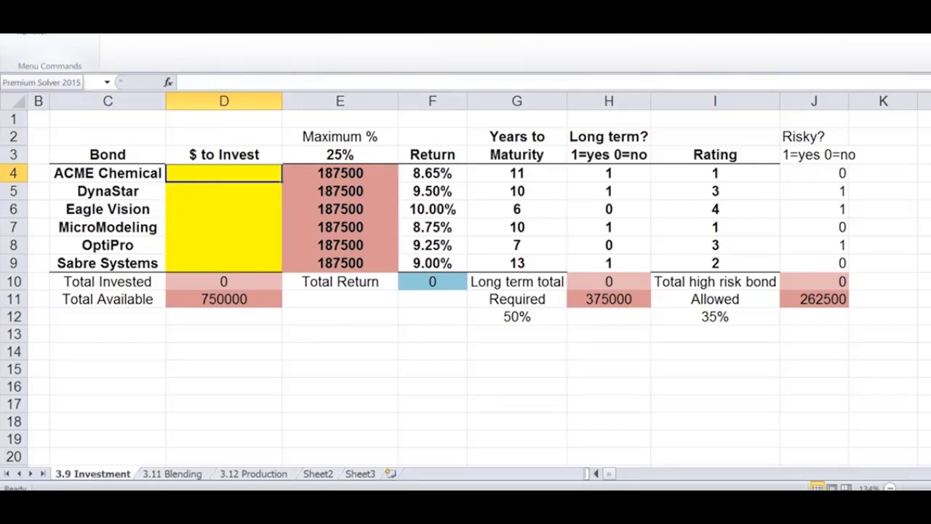
pyautogui.click(30, 33)
pyautogui.click(633, 91)
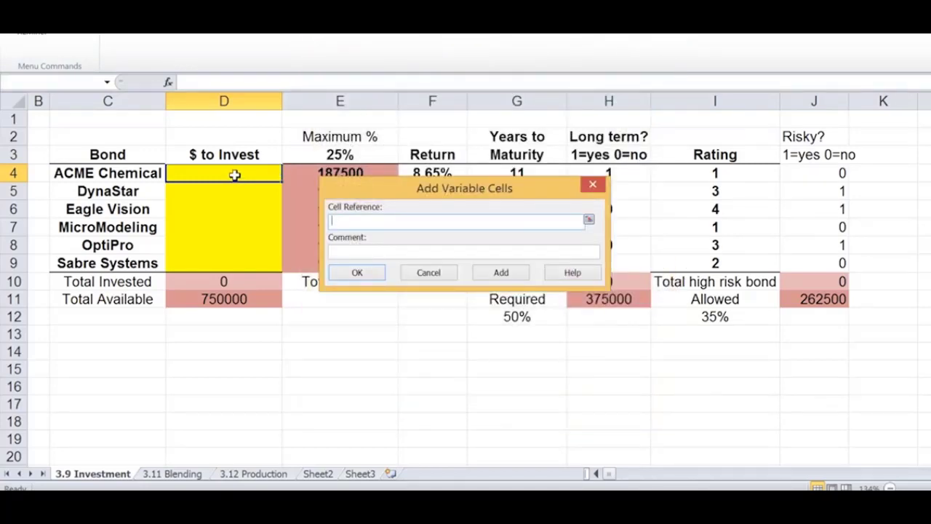
pyautogui.moveTo(234, 175); pyautogui.dragTo(231, 265)
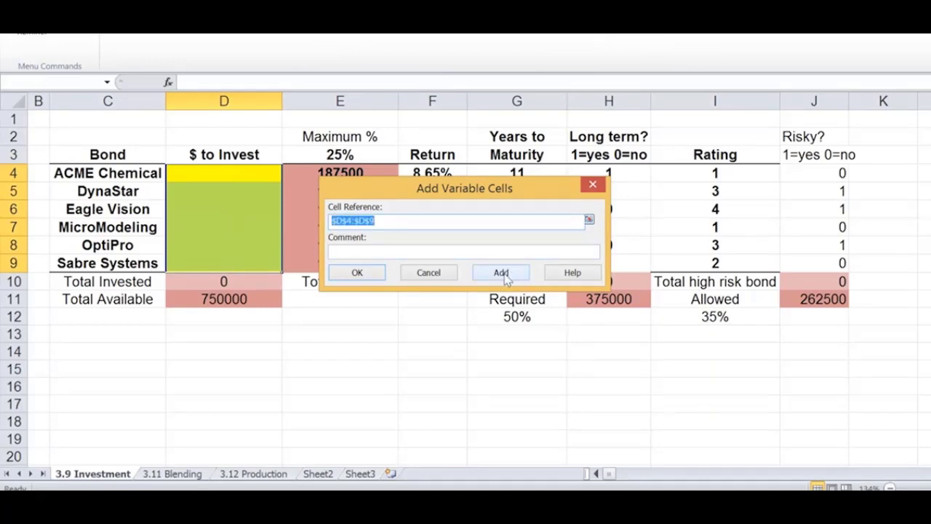
pyautogui.click(355, 275)
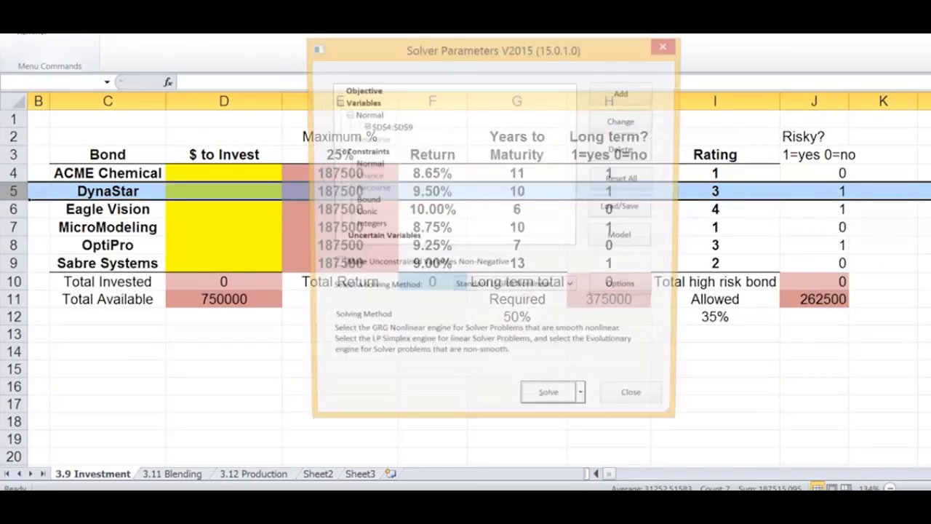
# Add the total return in F10 as the Solver objective, set to Max.
pyautogui.click(364, 151)
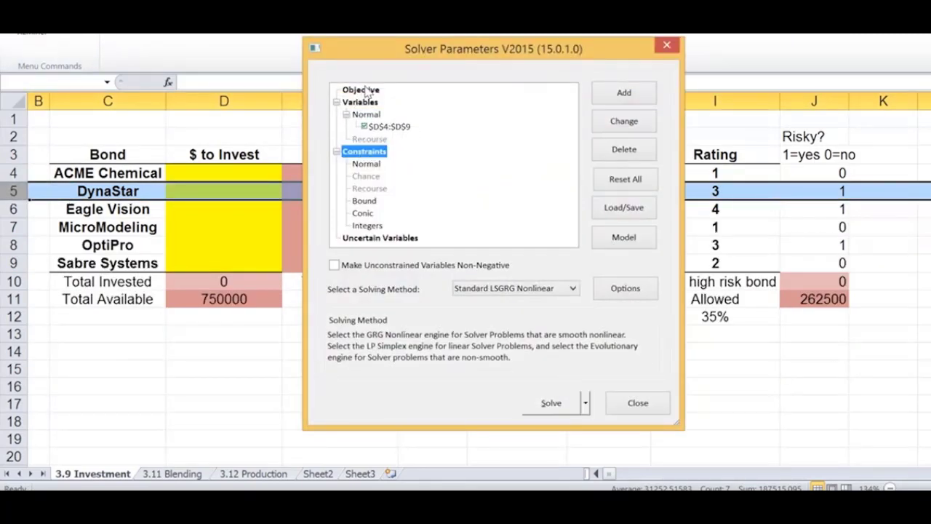
pyautogui.click(368, 90)
pyautogui.click(615, 94)
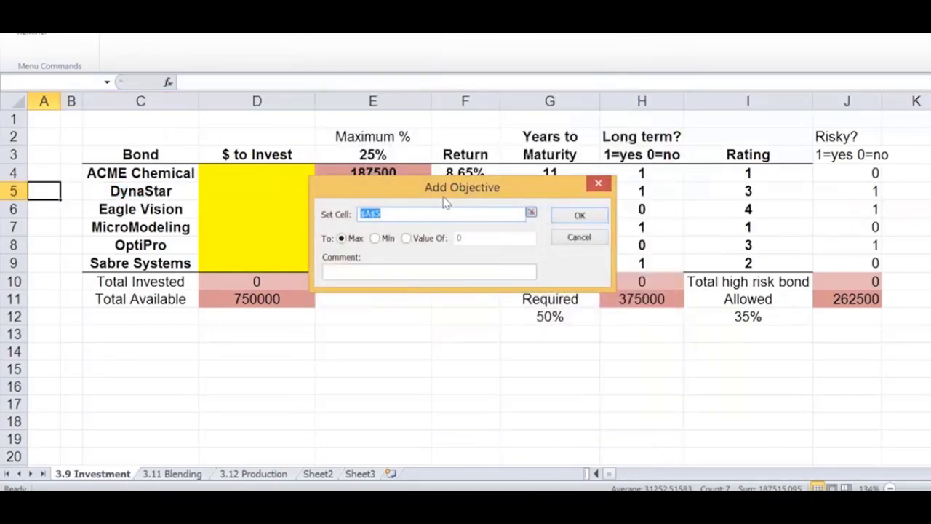
pyautogui.moveTo(441, 195); pyautogui.dragTo(423, 324)
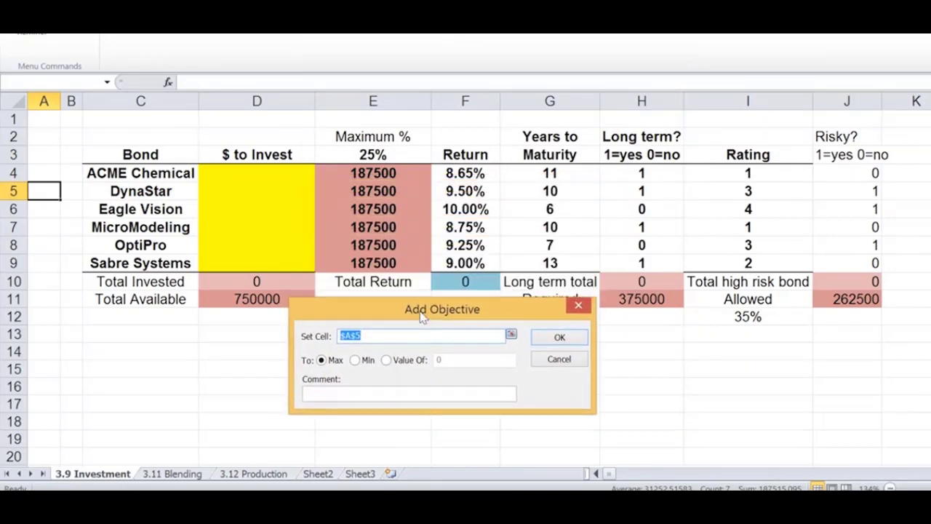
pyautogui.click(462, 282)
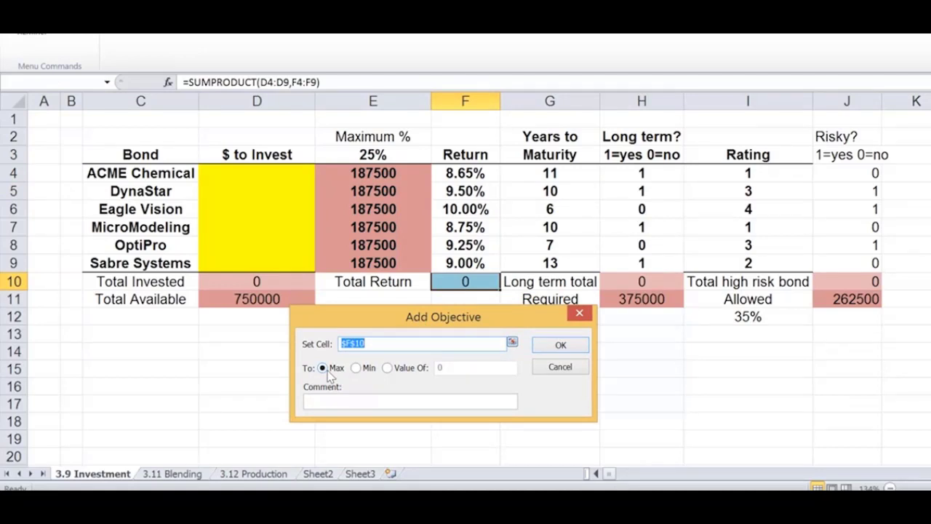
pyautogui.click(561, 346)
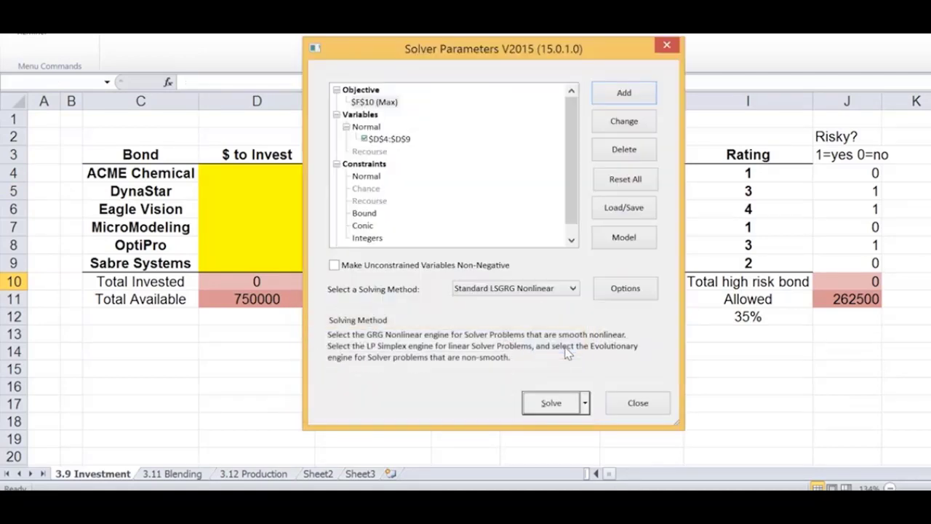
# Add a Solver constraint that keeps the investment amounts D4:D9 <= the per-bond maximums in E4:E9.
pyautogui.click(379, 165)
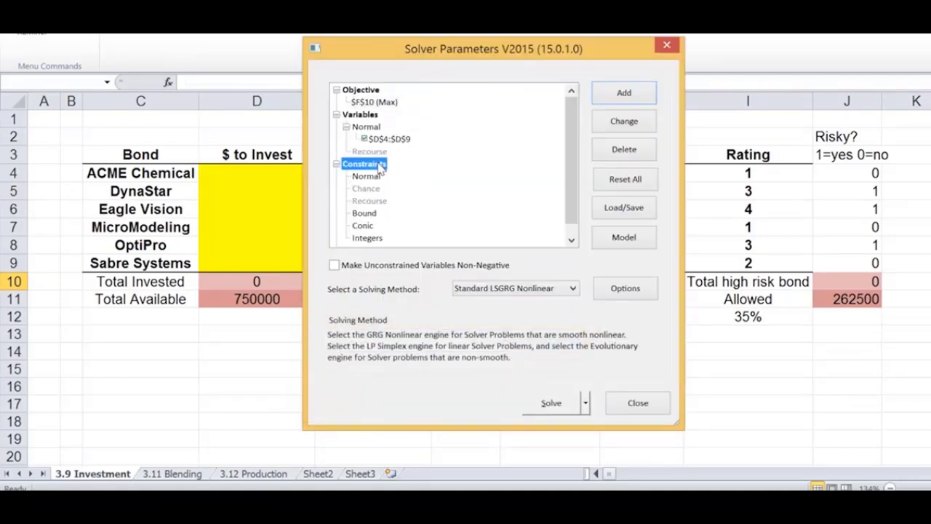
pyautogui.click(620, 92)
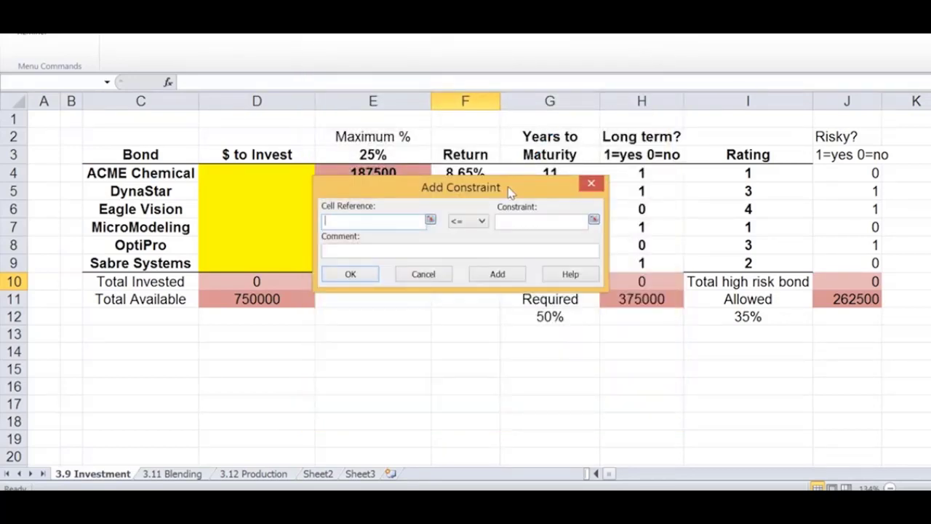
pyautogui.moveTo(510, 191); pyautogui.dragTo(475, 339)
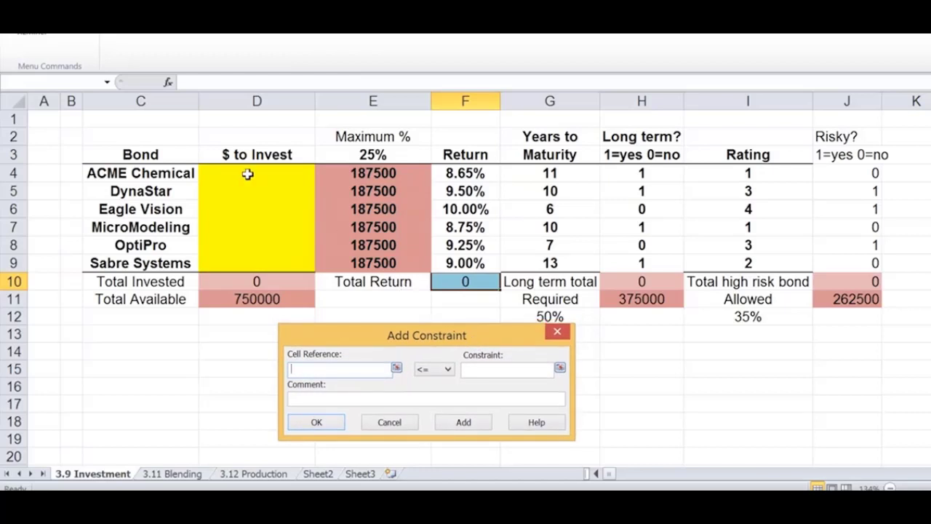
pyautogui.moveTo(247, 174); pyautogui.dragTo(253, 263)
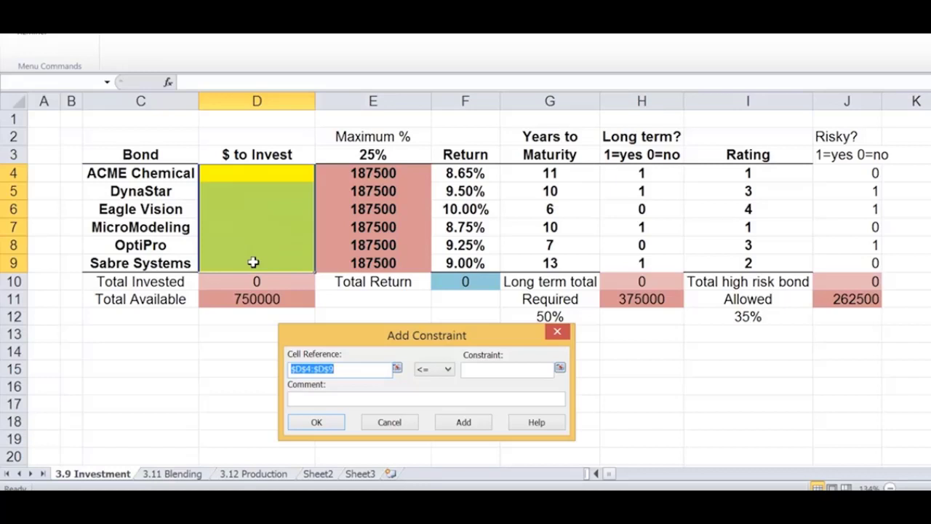
pyautogui.click(478, 370)
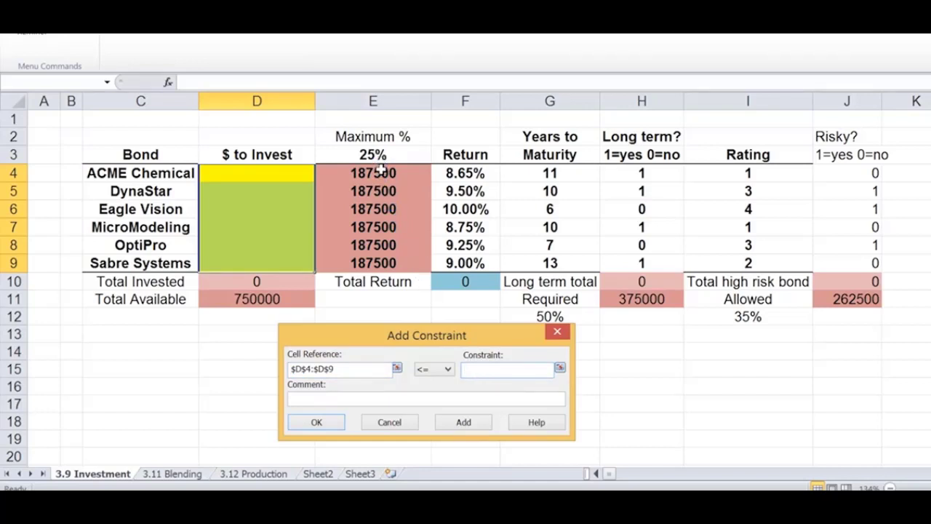
pyautogui.moveTo(381, 170); pyautogui.dragTo(391, 258)
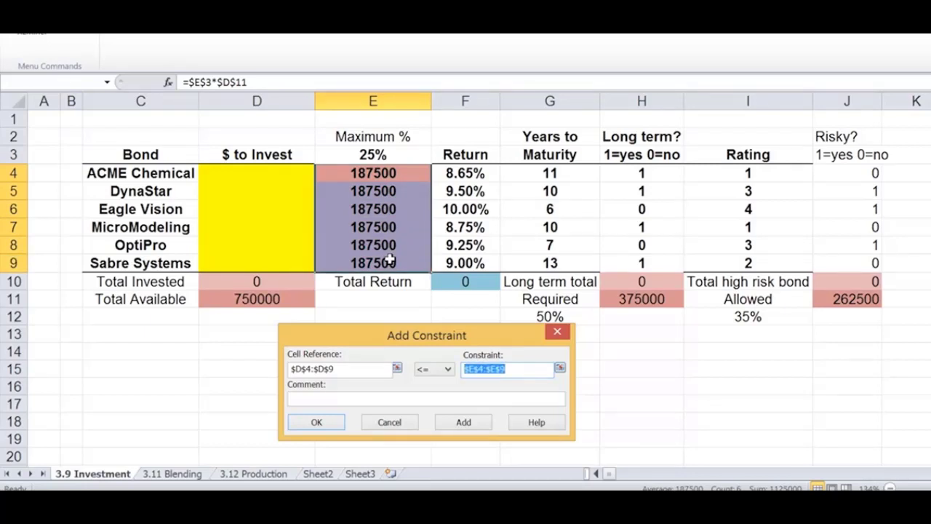
pyautogui.click(465, 427)
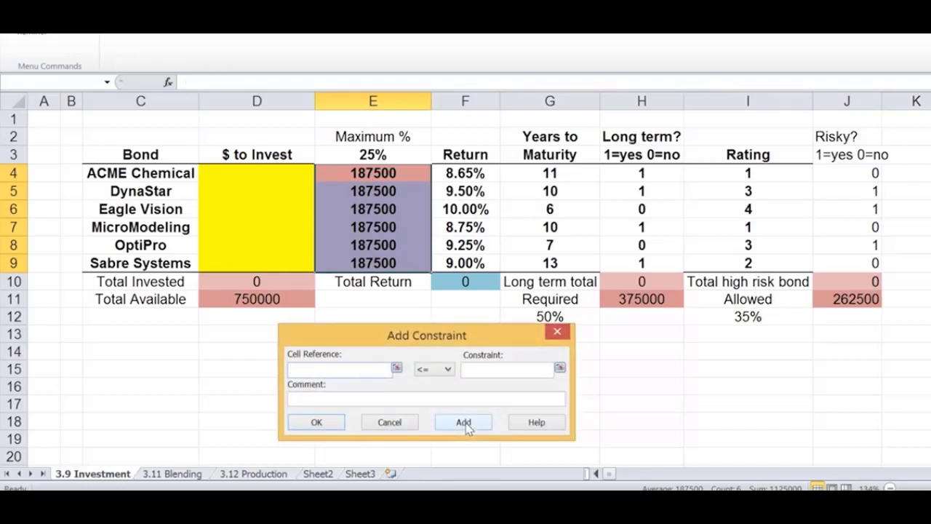
# Add a constraint requiring the long-term total in H10 to be >= the required amount in H11.
pyautogui.click(637, 283)
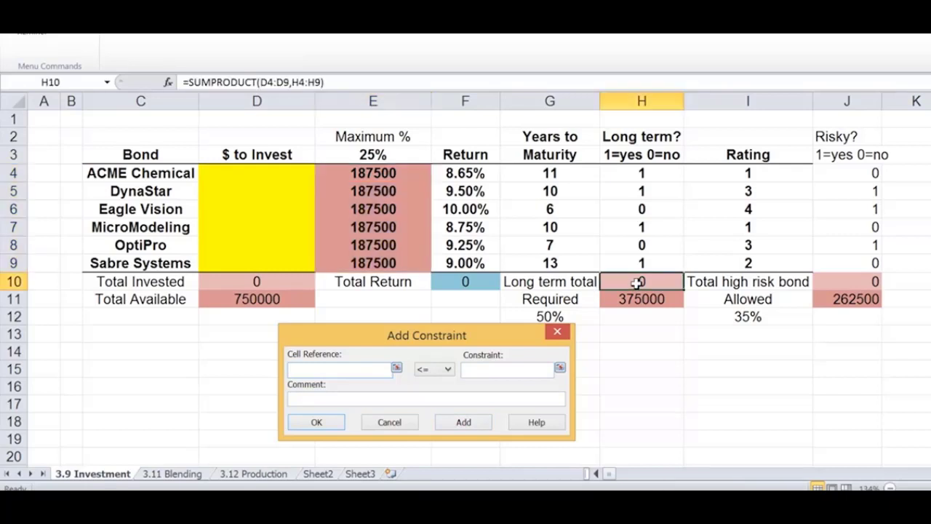
pyautogui.click(447, 369)
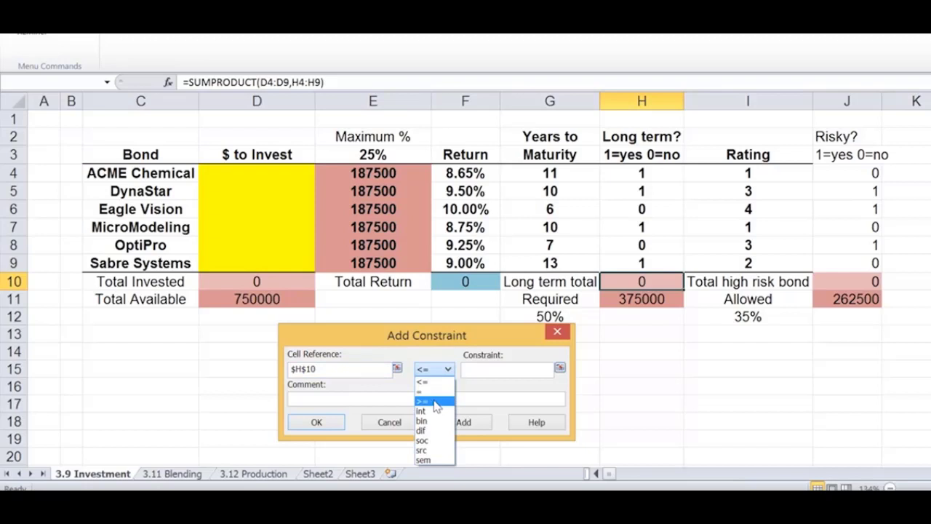
pyautogui.click(434, 401)
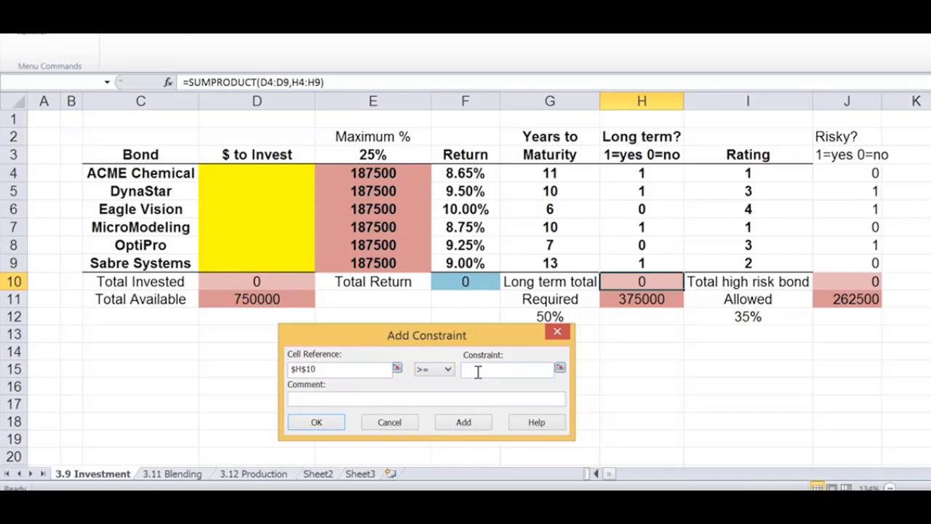
pyautogui.click(617, 301)
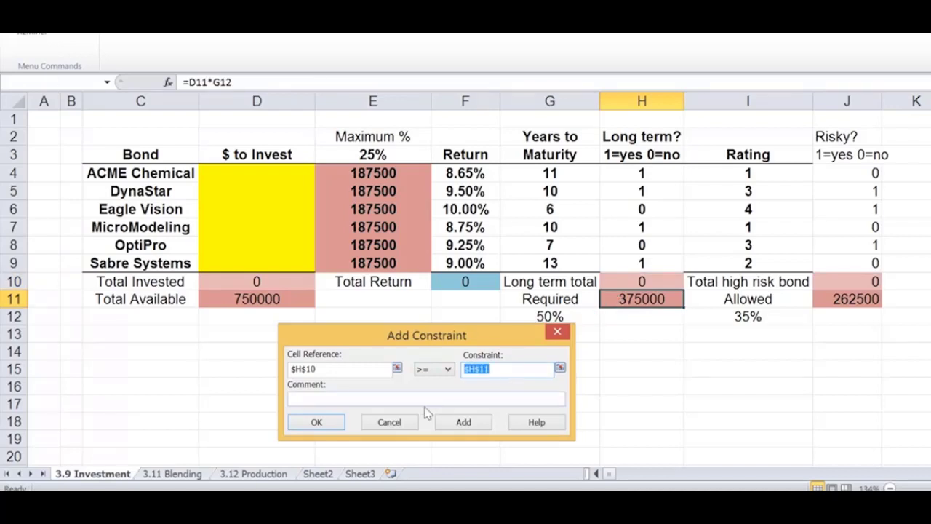
pyautogui.click(464, 422)
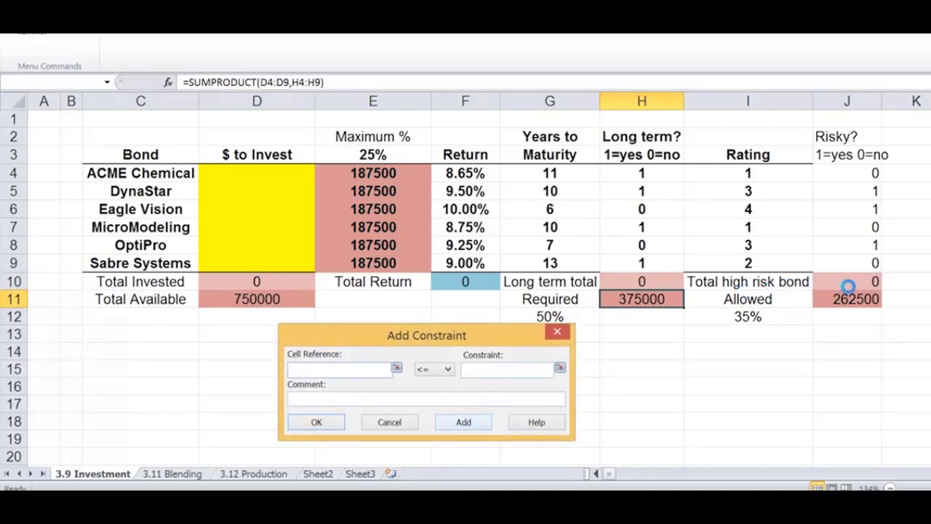
# Add a constraint limiting the total high-risk bonds in J10 to <= the allowed amount in J11.
pyautogui.click(865, 278)
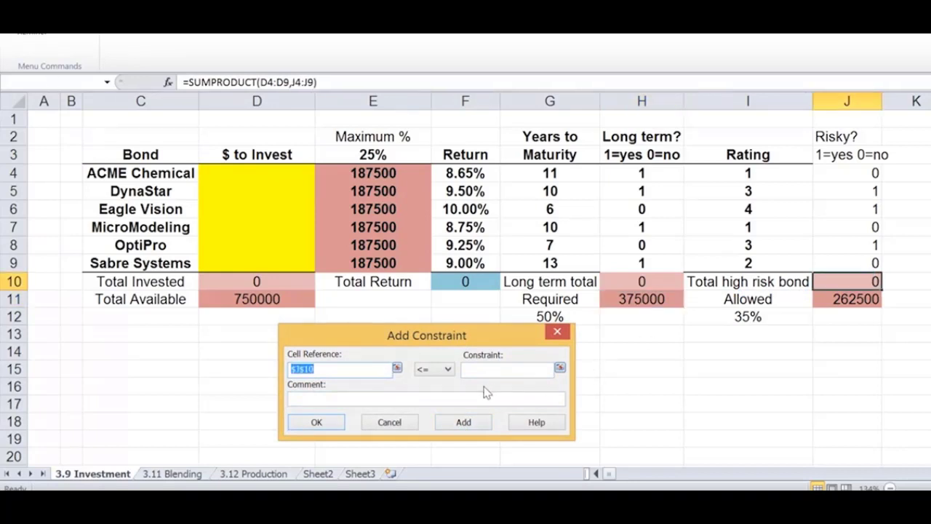
pyautogui.click(472, 371)
pyautogui.click(871, 299)
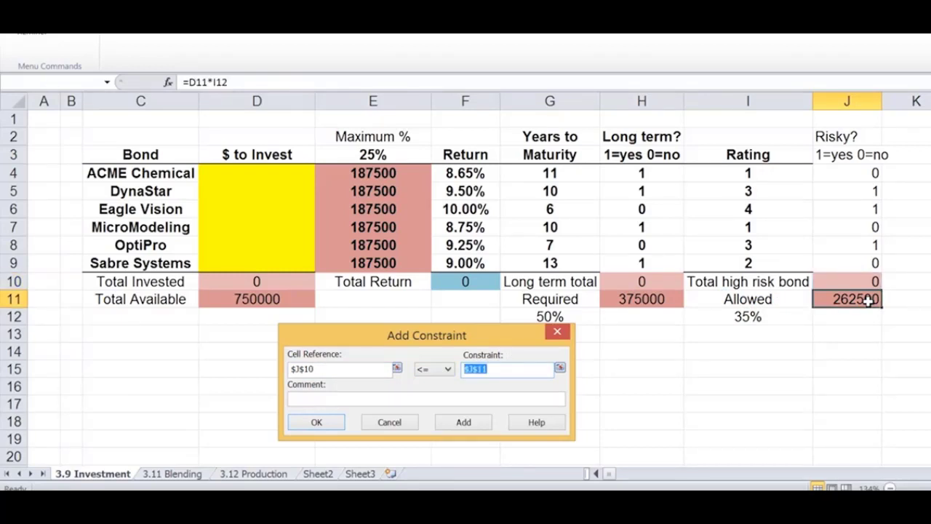
pyautogui.click(466, 423)
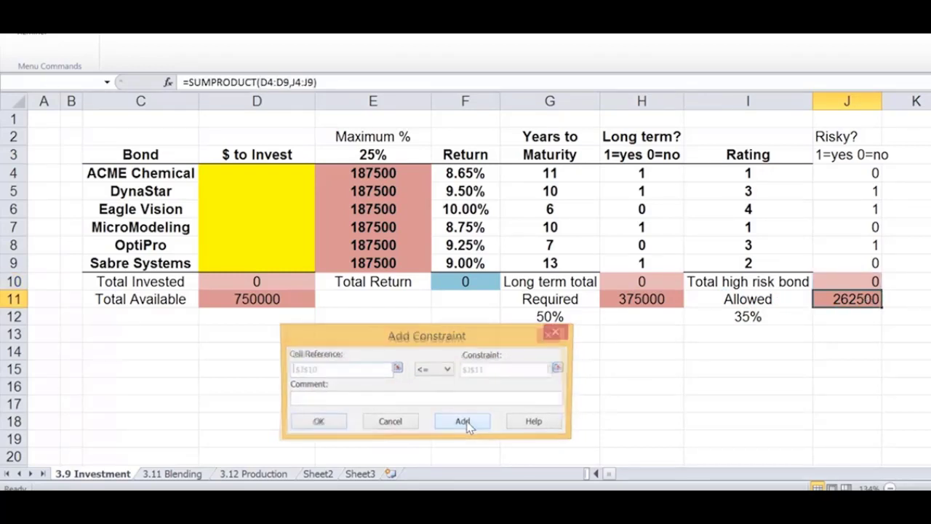
# Add a constraint setting the total invested in D10 = the total available in D11, and finish adding constraints.
pyautogui.click(246, 281)
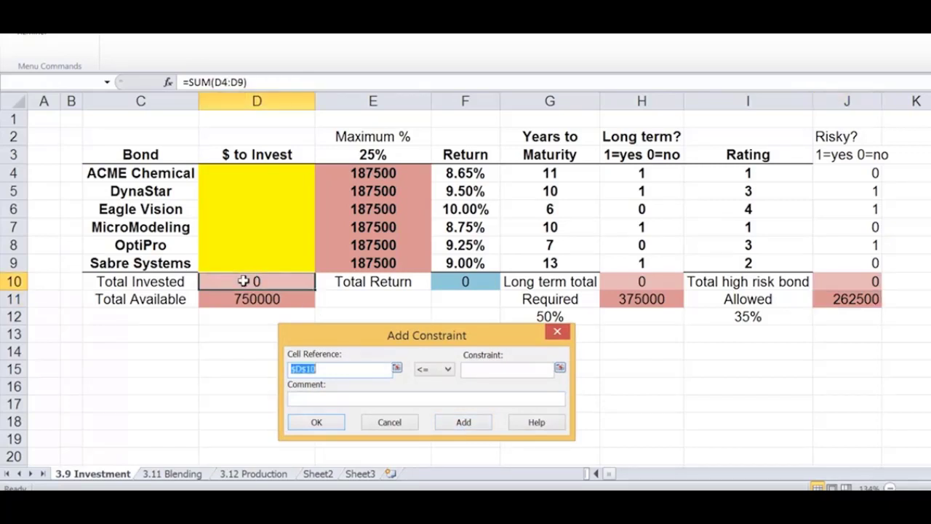
pyautogui.click(442, 369)
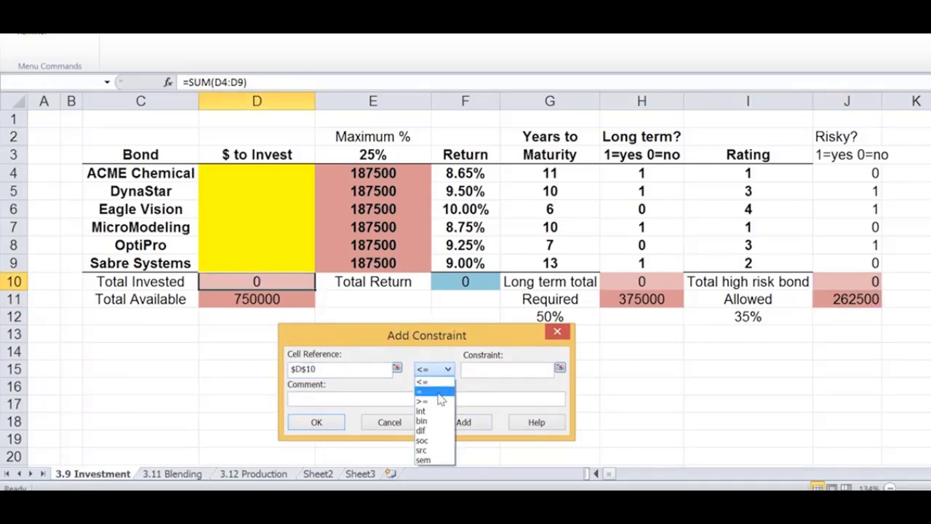
pyautogui.click(441, 393)
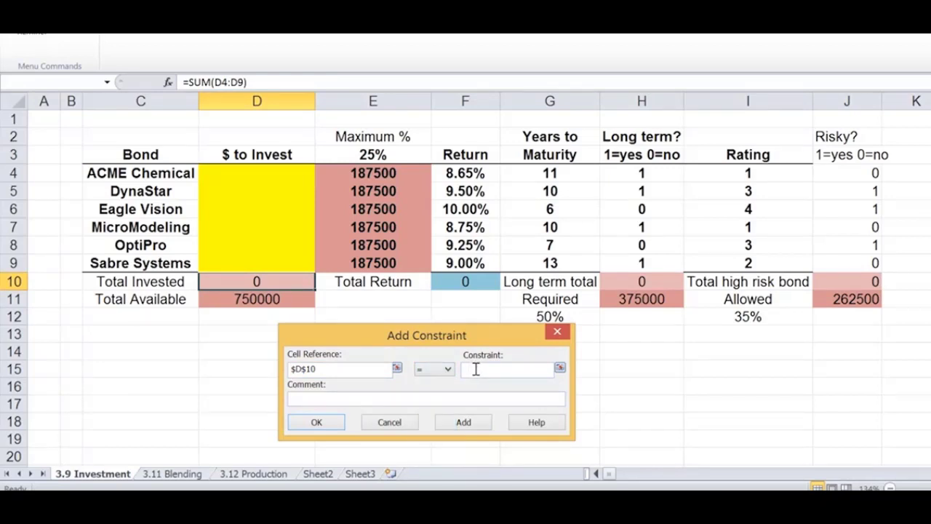
pyautogui.click(255, 299)
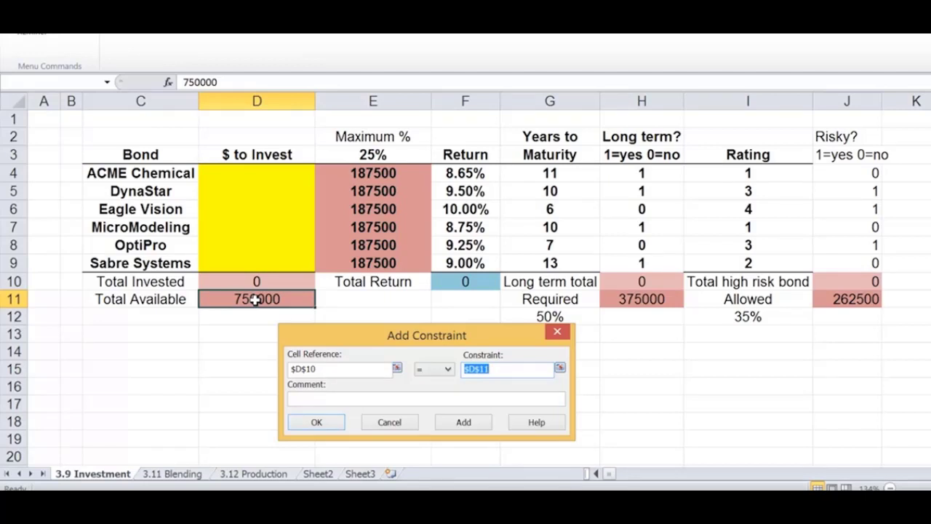
pyautogui.click(316, 424)
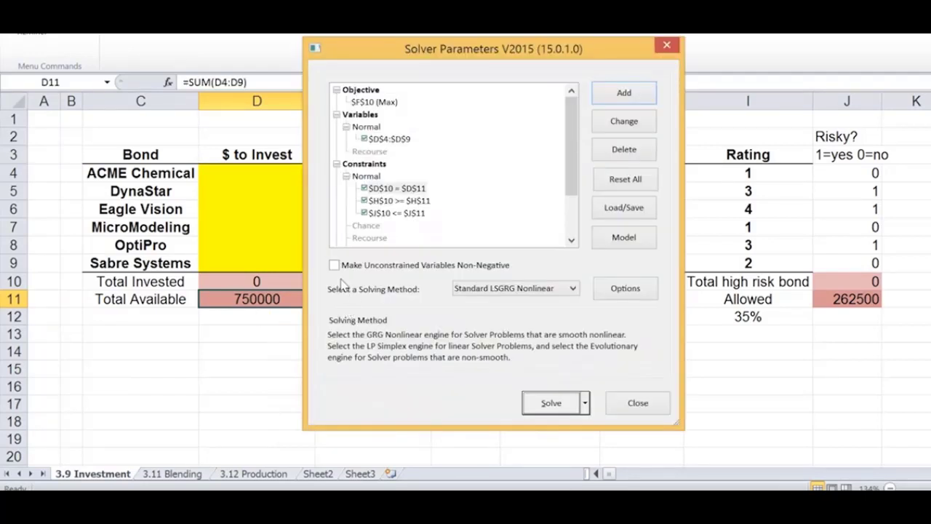
# Make unconstrained variables non-negative and choose Standard LP/Quadratic as the solving method.
pyautogui.click(335, 266)
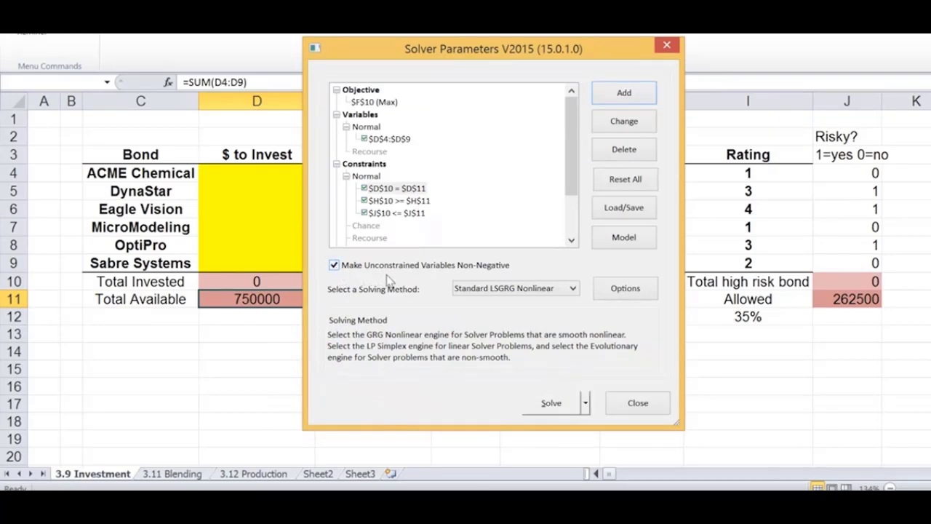
pyautogui.click(553, 289)
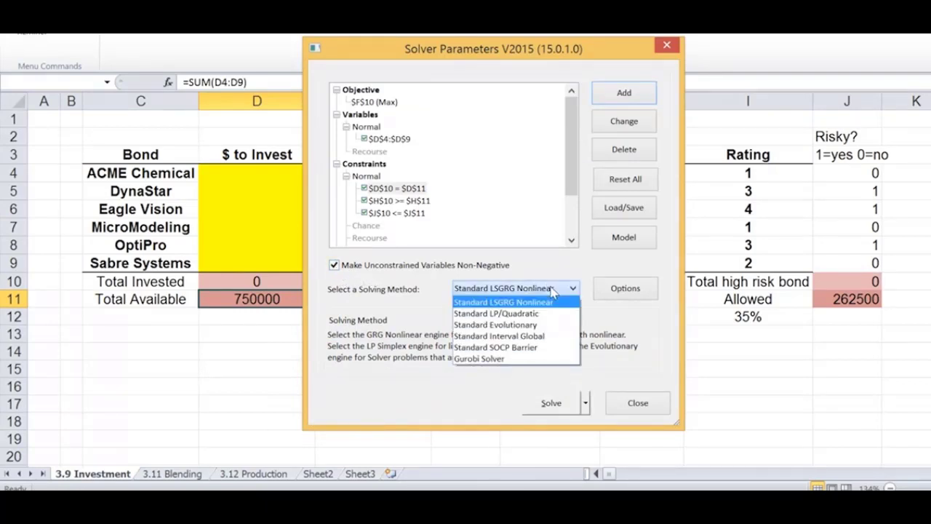
pyautogui.click(527, 318)
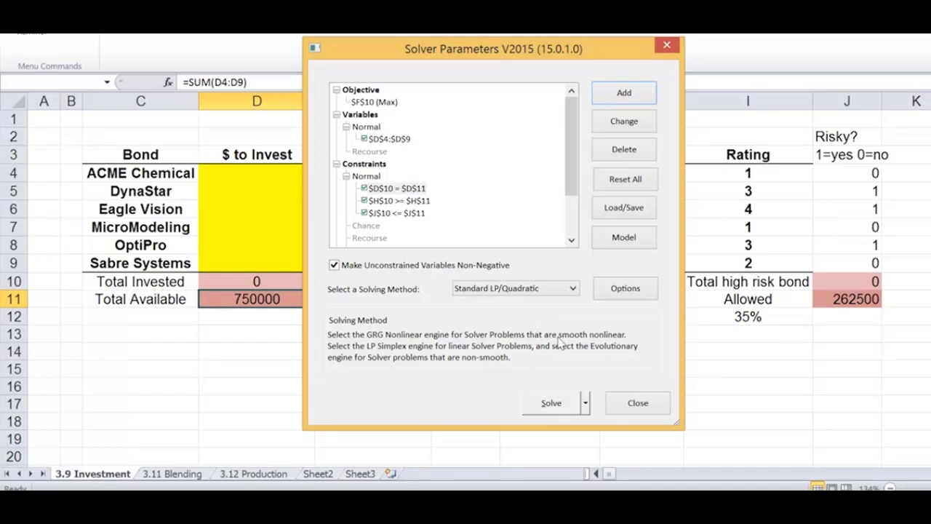
# Solve the model, skipping the Guided Mode guidance, and keep the Solver solution.
pyautogui.click(552, 404)
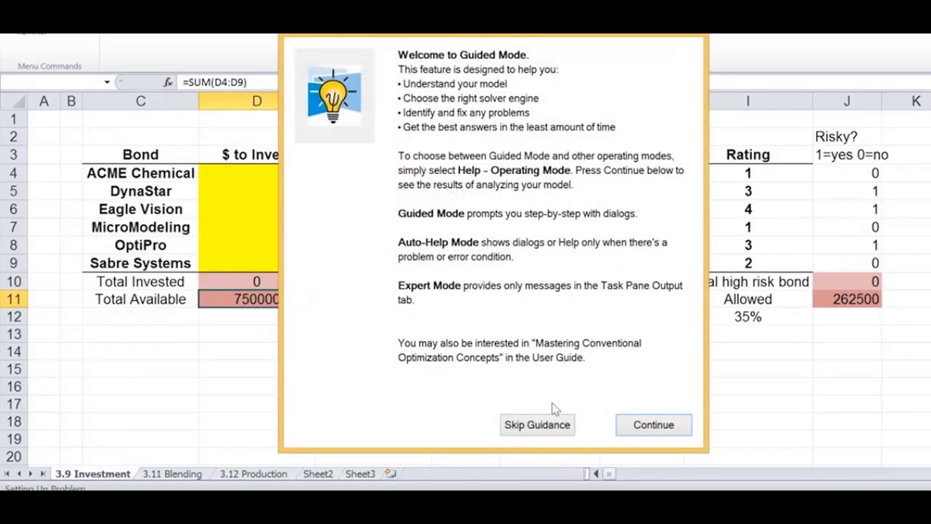
pyautogui.click(537, 425)
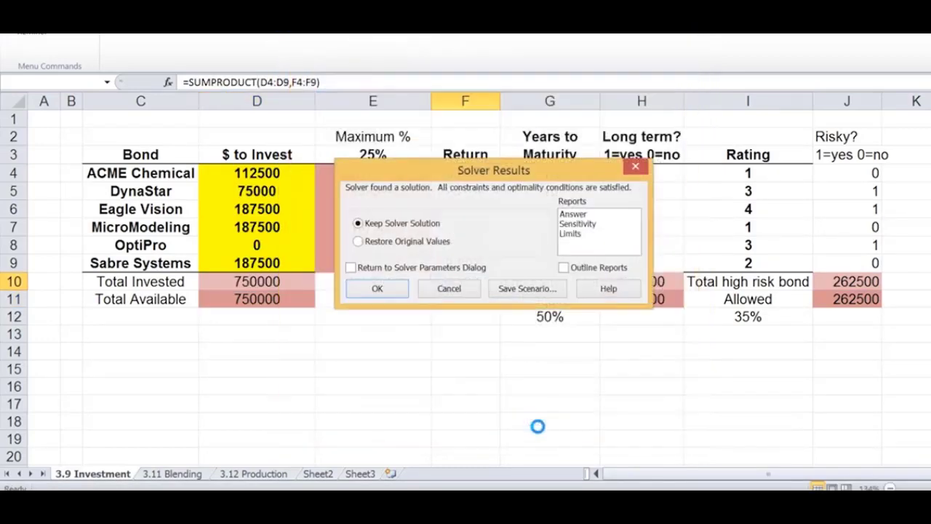
pyautogui.click(383, 290)
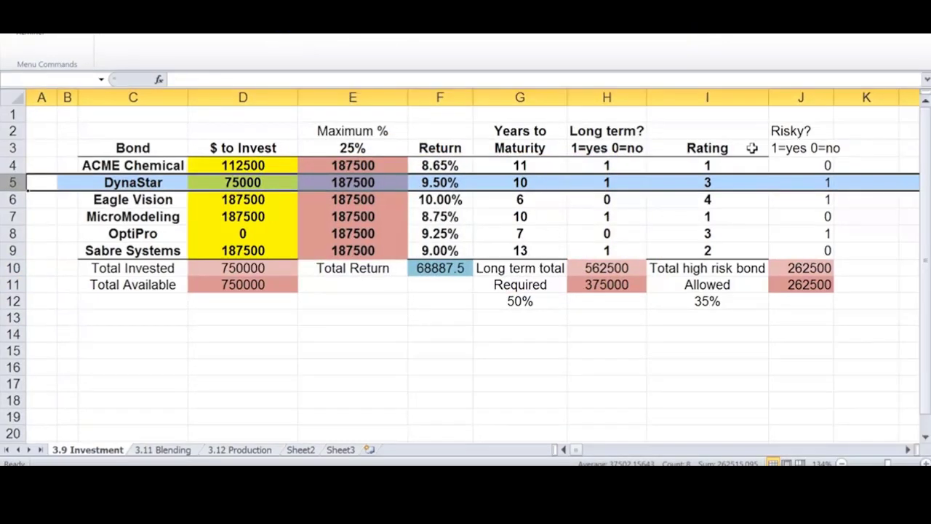
# Apply a thick bottom border to the header row C3:J3 of the investment table.
pyautogui.moveTo(753, 149); pyautogui.dragTo(799, 148)
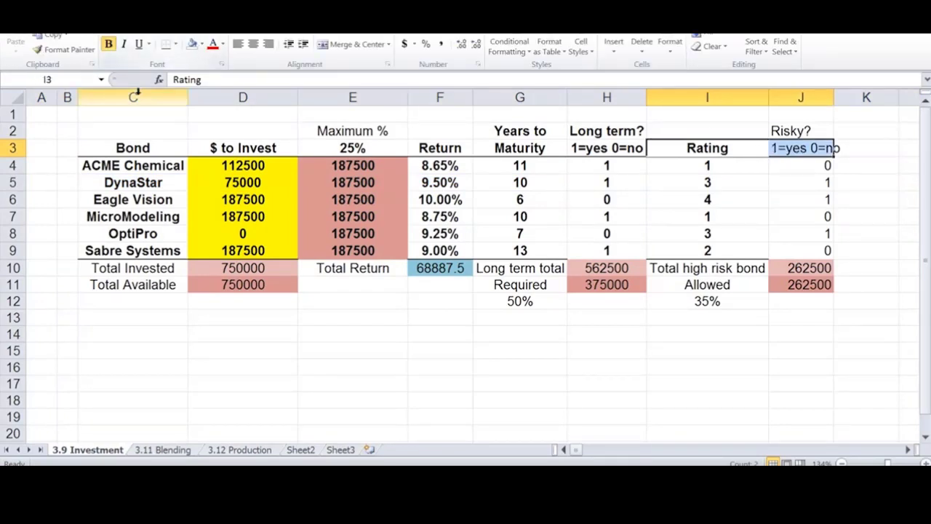
pyautogui.moveTo(120, 148); pyautogui.dragTo(791, 146)
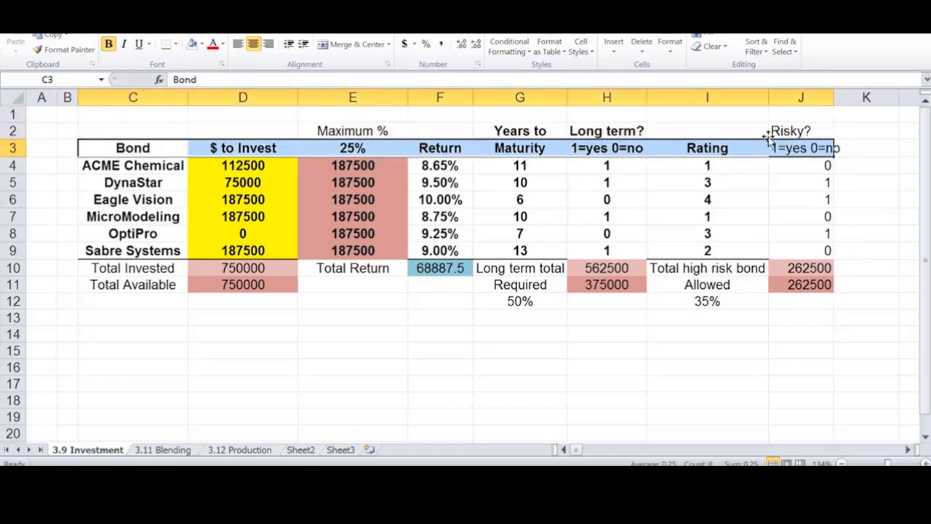
pyautogui.click(175, 44)
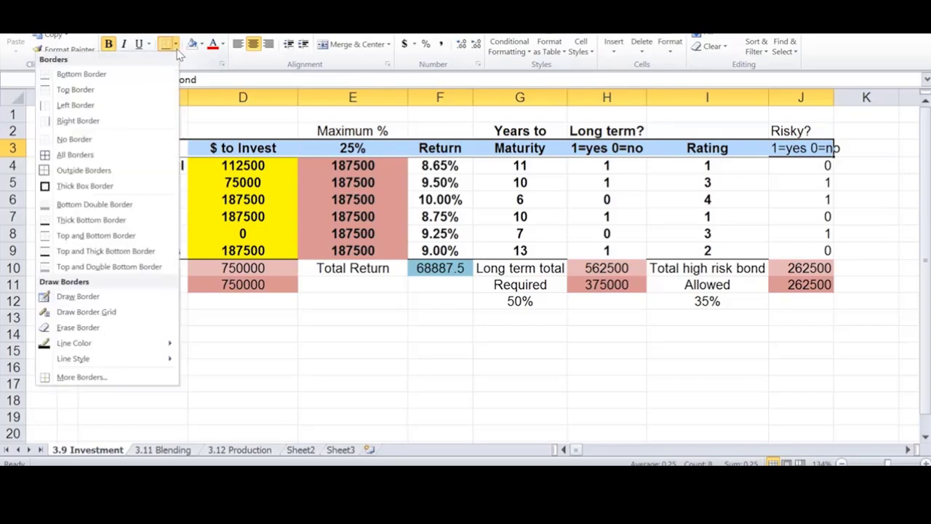
pyautogui.click(75, 220)
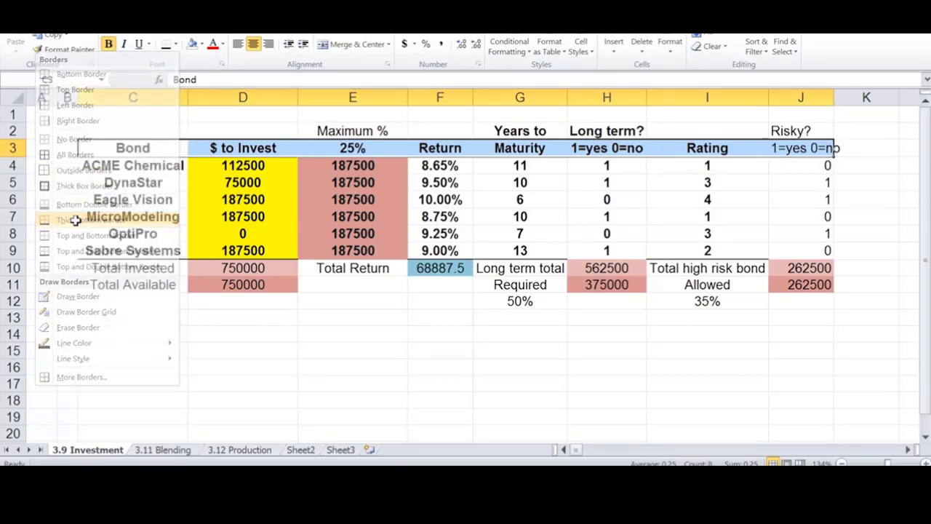
pyautogui.click(279, 340)
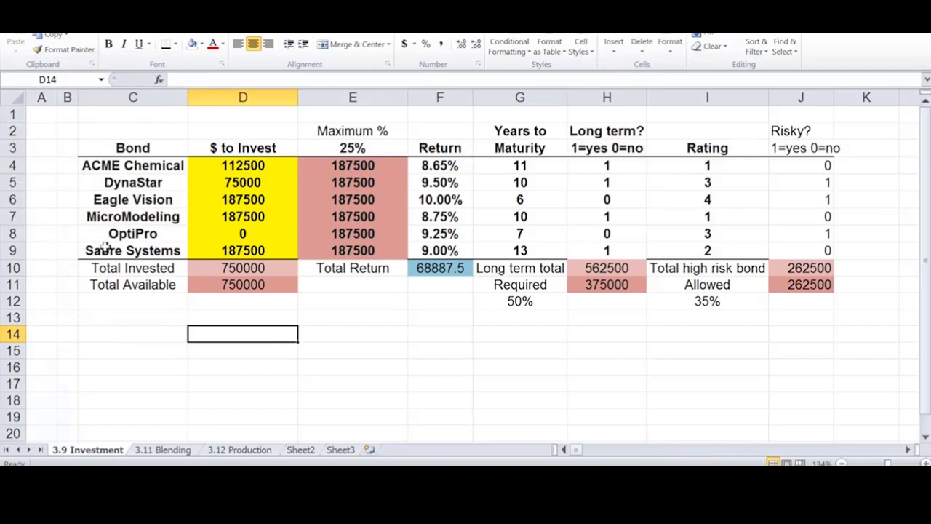
# Apply the same thick bottom border to the Sabre Systems row, C9:J9.
pyautogui.moveTo(105, 251); pyautogui.dragTo(798, 248)
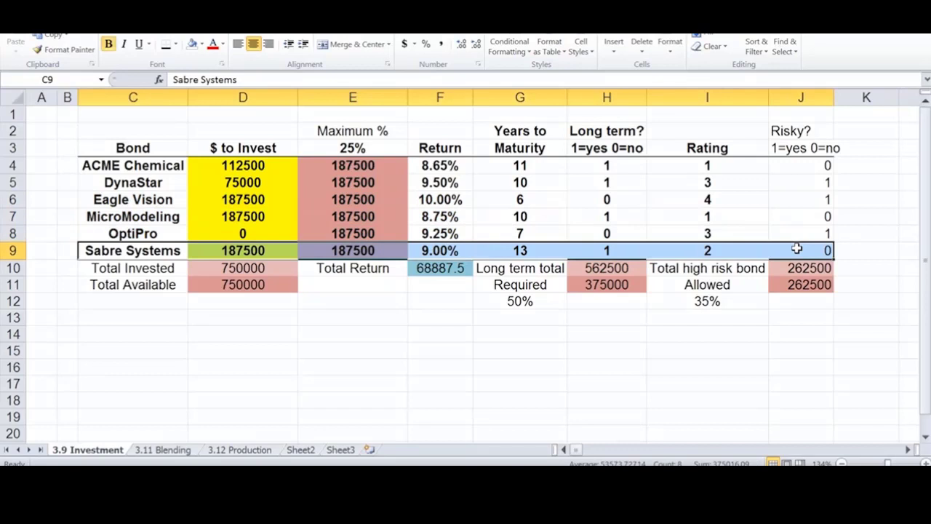
pyautogui.click(165, 46)
pyautogui.click(341, 339)
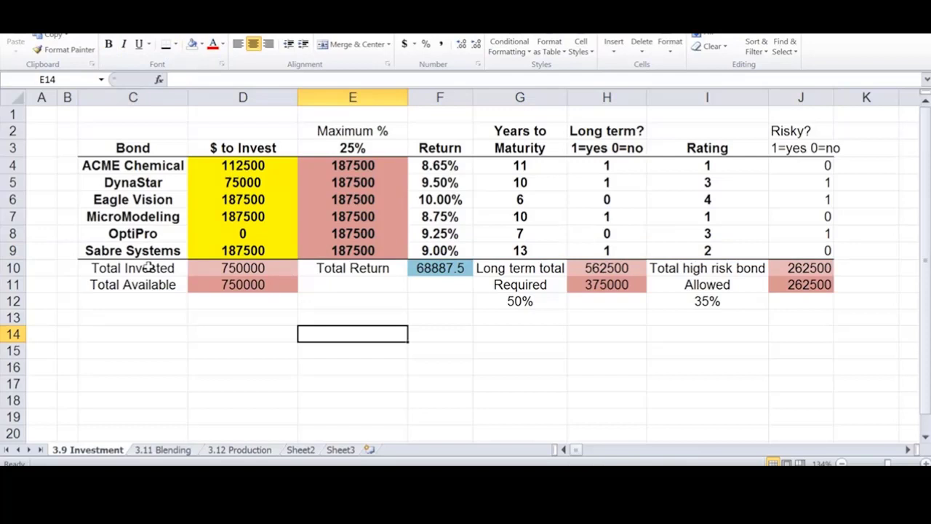
# Make the Total Invested and Total Available labels in column C bold.
pyautogui.moveTo(148, 267); pyautogui.dragTo(145, 291)
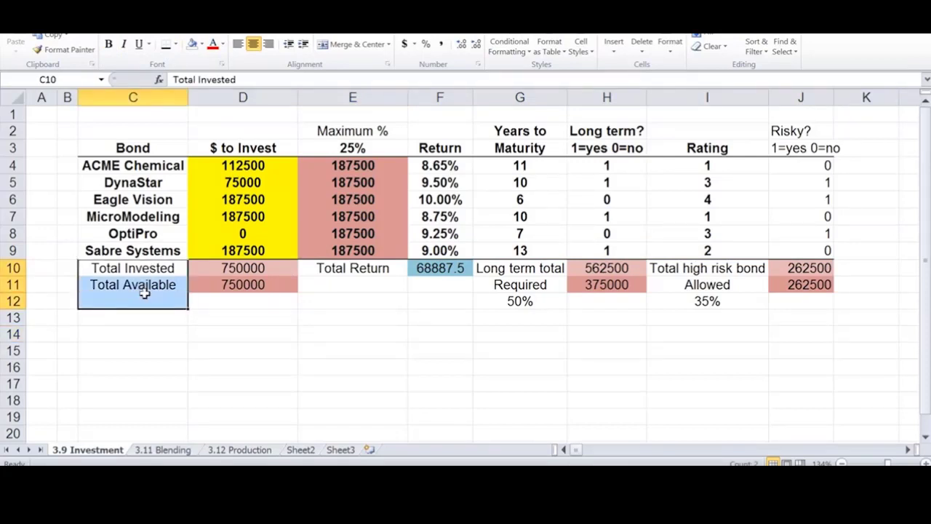
pyautogui.click(108, 45)
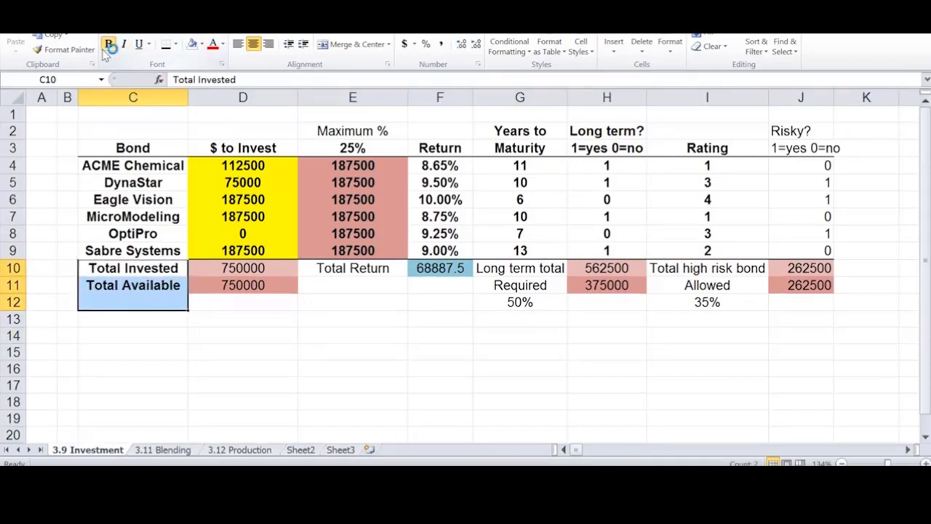
# Make the Total Return label in E10 bold and put a thick box border around the total return value in F10.
pyautogui.click(386, 269)
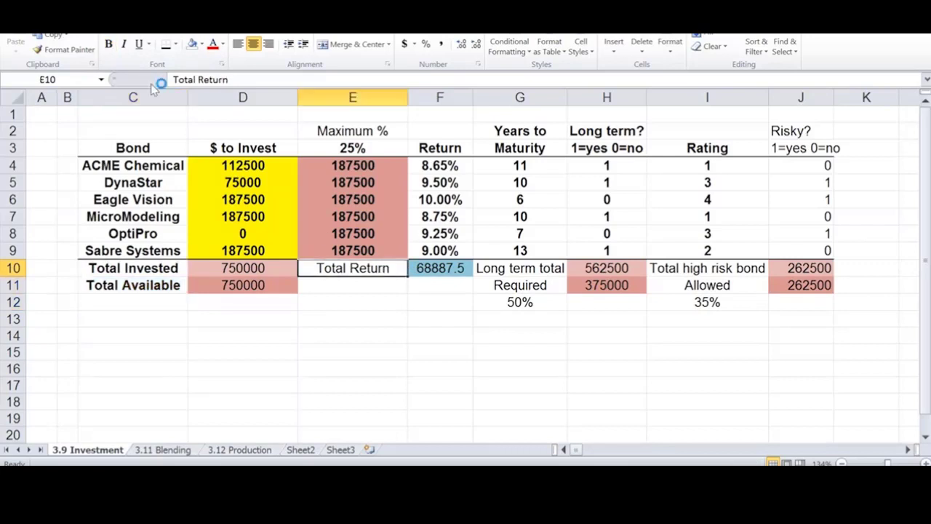
pyautogui.click(109, 45)
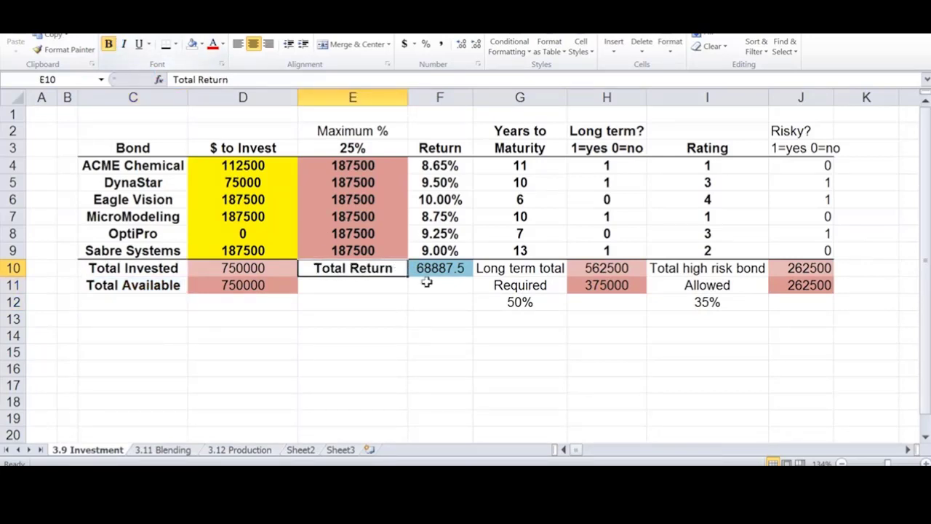
pyautogui.click(445, 267)
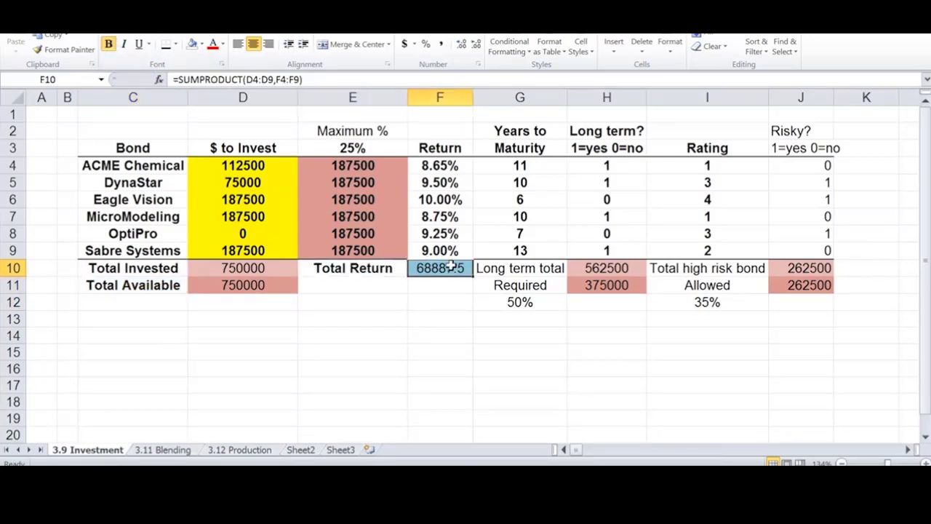
pyautogui.click(175, 48)
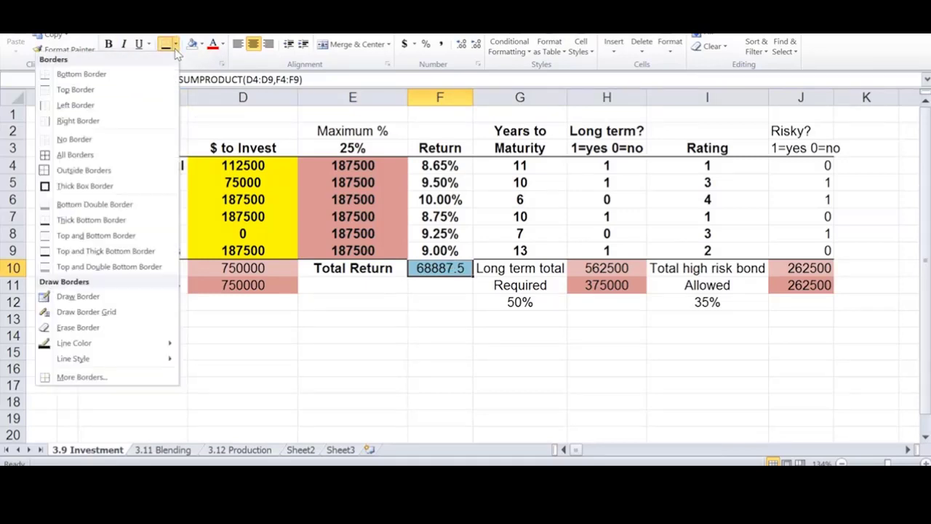
pyautogui.click(85, 188)
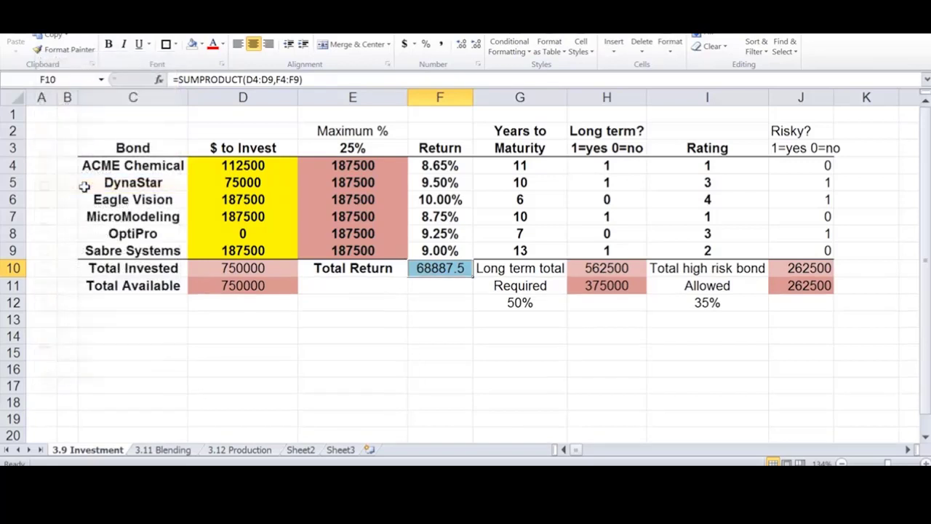
pyautogui.click(452, 337)
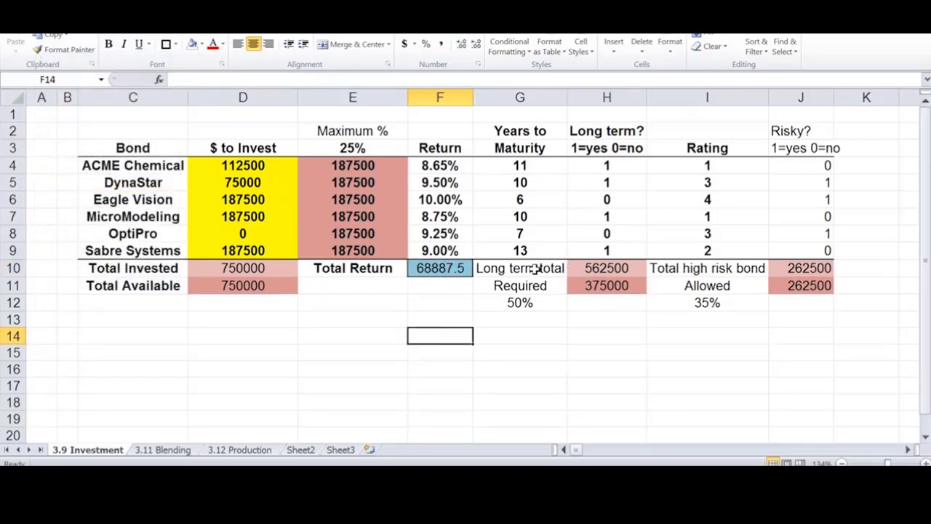
# Make the labels and percentages in G10:G12 and I10:I12 bold, and autofit column I to its contents.
pyautogui.moveTo(535, 269); pyautogui.dragTo(536, 298)
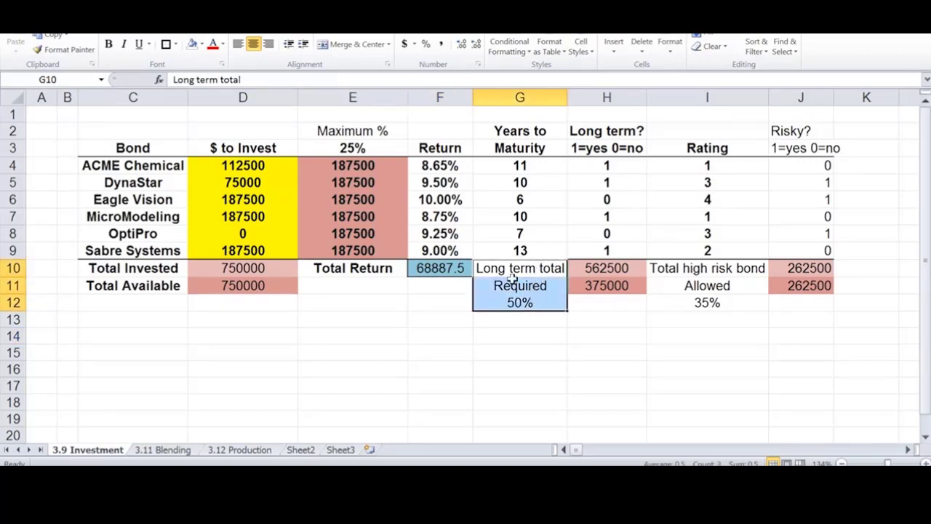
pyautogui.click(110, 45)
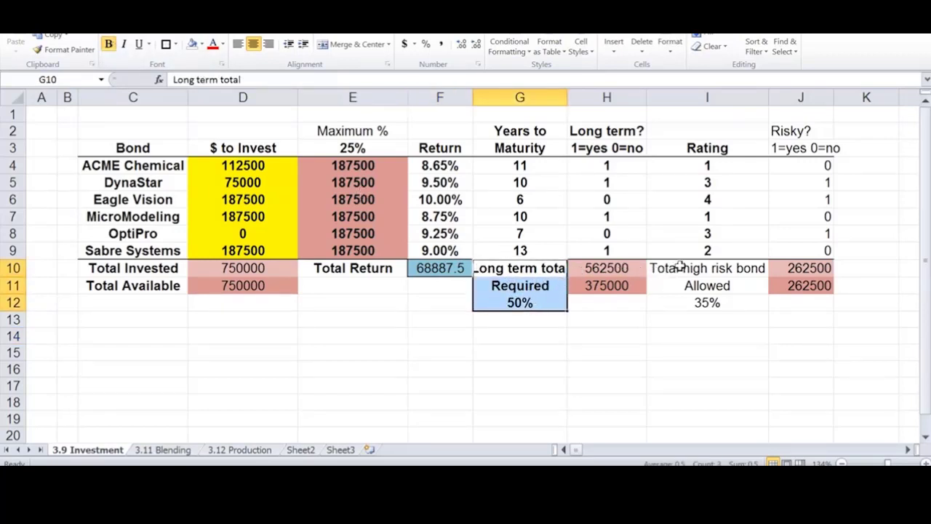
pyautogui.moveTo(680, 268); pyautogui.dragTo(677, 300)
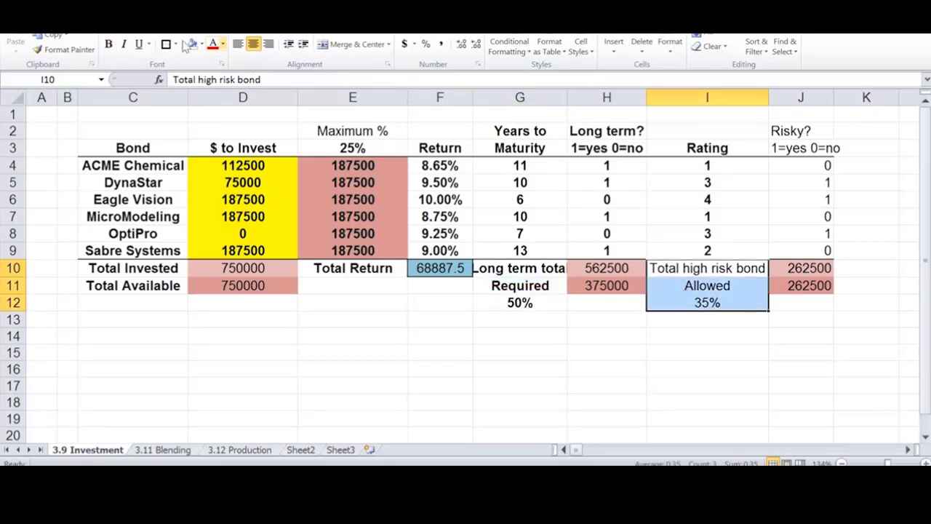
pyautogui.click(109, 45)
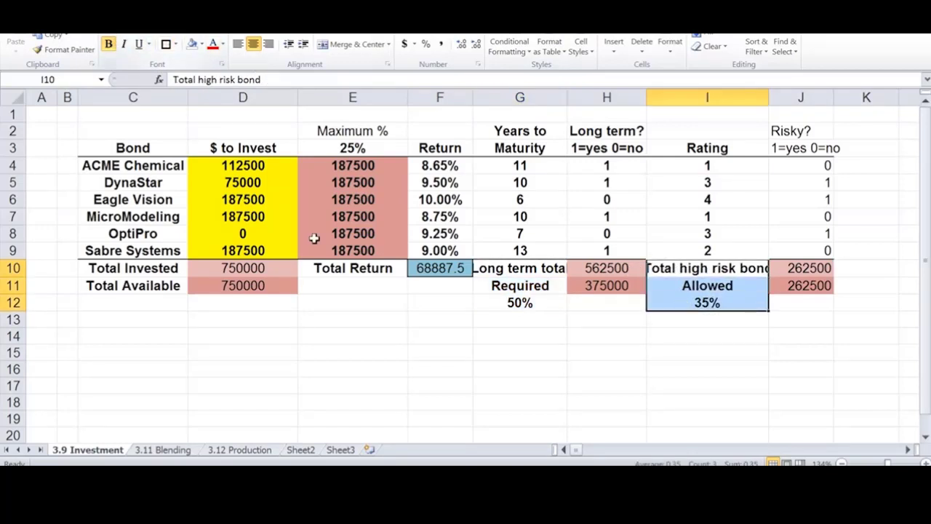
pyautogui.doubleClick(769, 97)
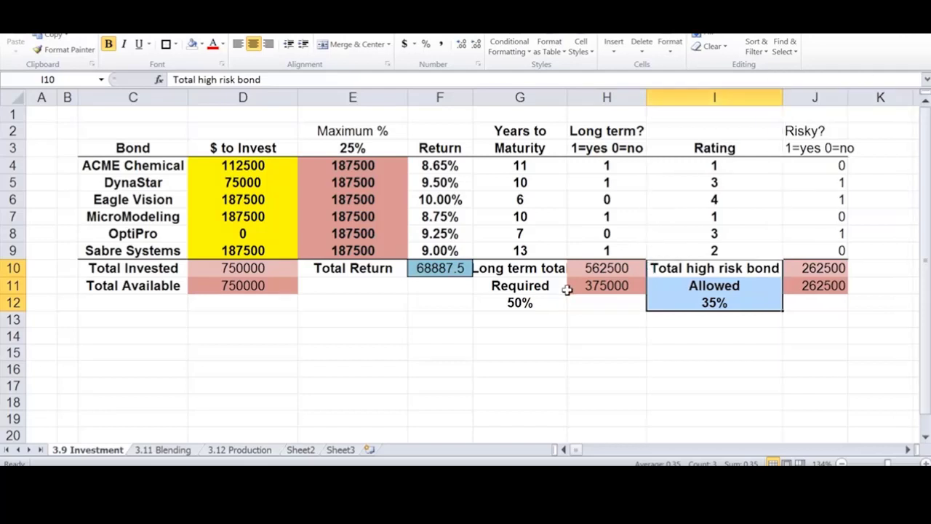
# Format the investment amounts and totals in D4:D11 as Currency with the $ symbol and two decimal places.
pyautogui.moveTo(242, 166); pyautogui.dragTo(248, 286)
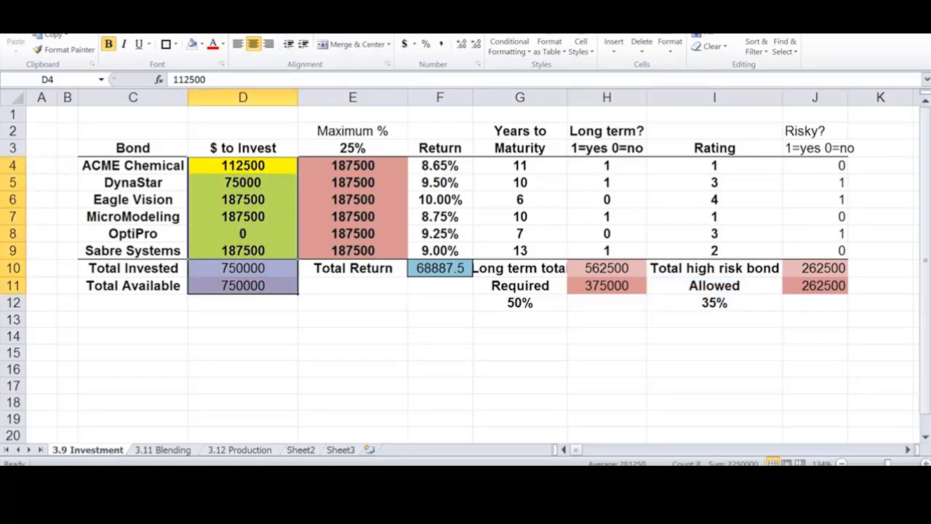
pyautogui.click(478, 65)
pyautogui.click(312, 132)
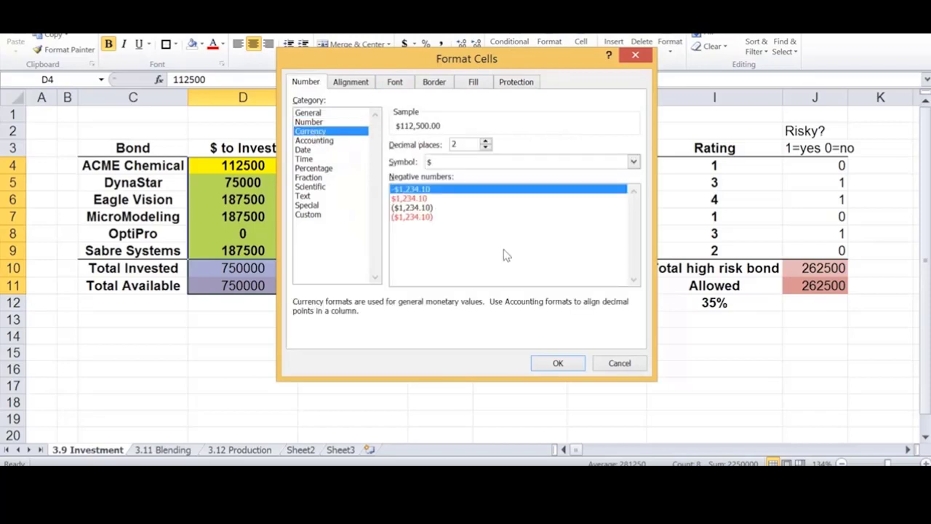
pyautogui.click(556, 364)
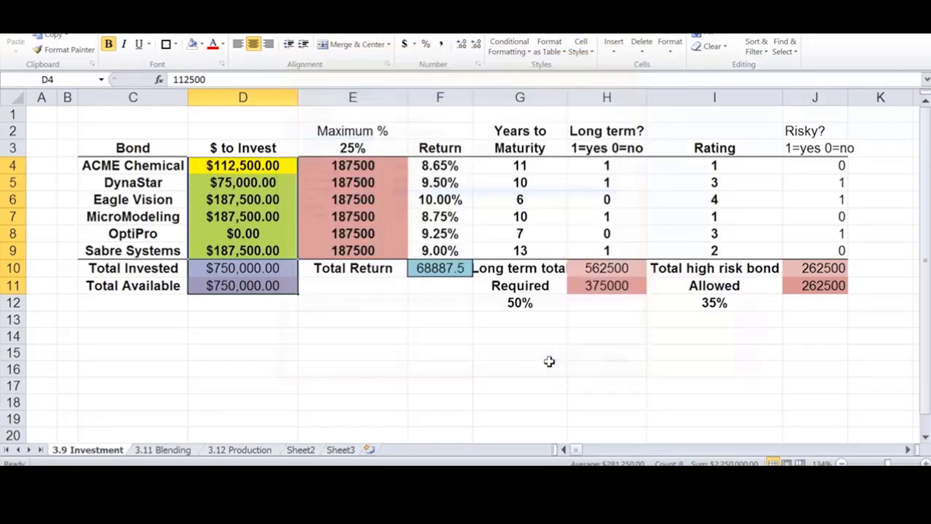
# Apply the Currency format to F10, H10:H11, J10:J11 and the maximum amounts in E4:E9 together.
pyautogui.click(438, 269)
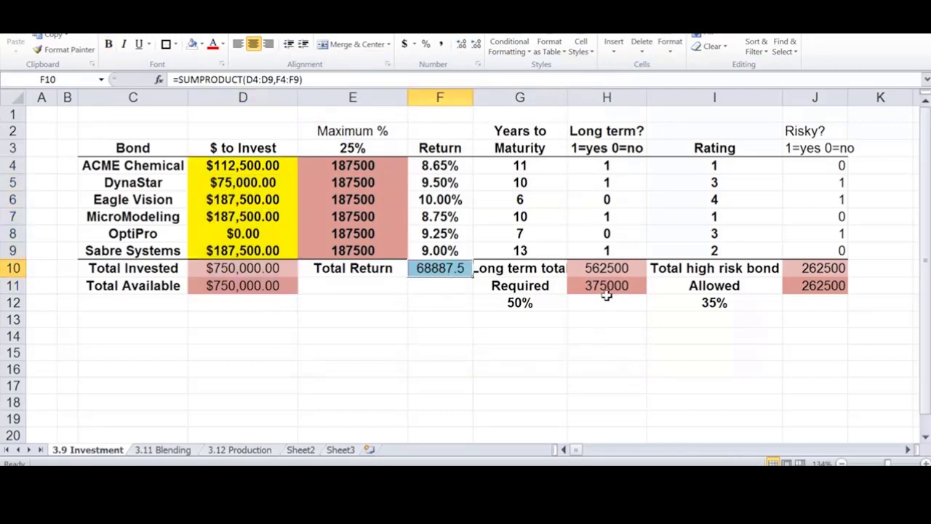
pyautogui.keyDown('ctrl'); pyautogui.click(618, 268); pyautogui.keyUp('ctrl')
pyautogui.keyDown('ctrl'); pyautogui.click(616, 285); pyautogui.keyUp('ctrl')
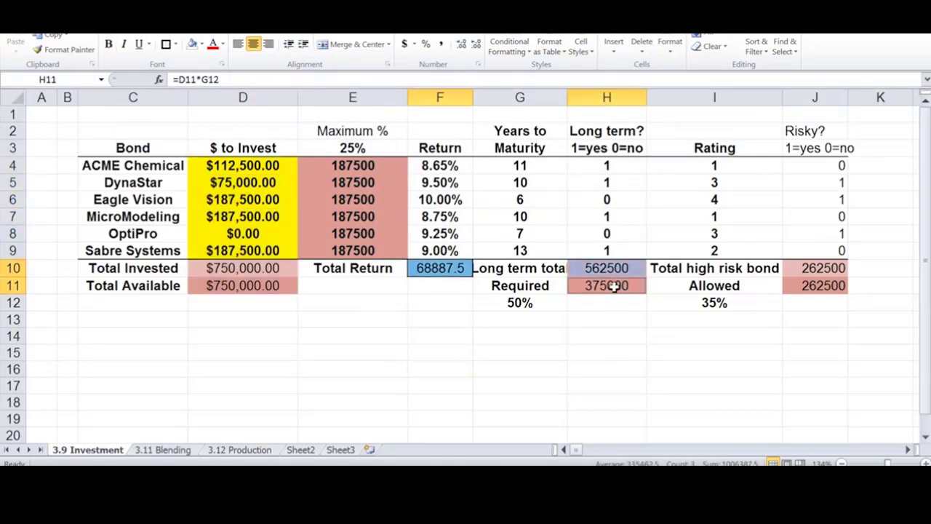
pyautogui.keyDown('ctrl'); pyautogui.click(797, 269); pyautogui.keyUp('ctrl')
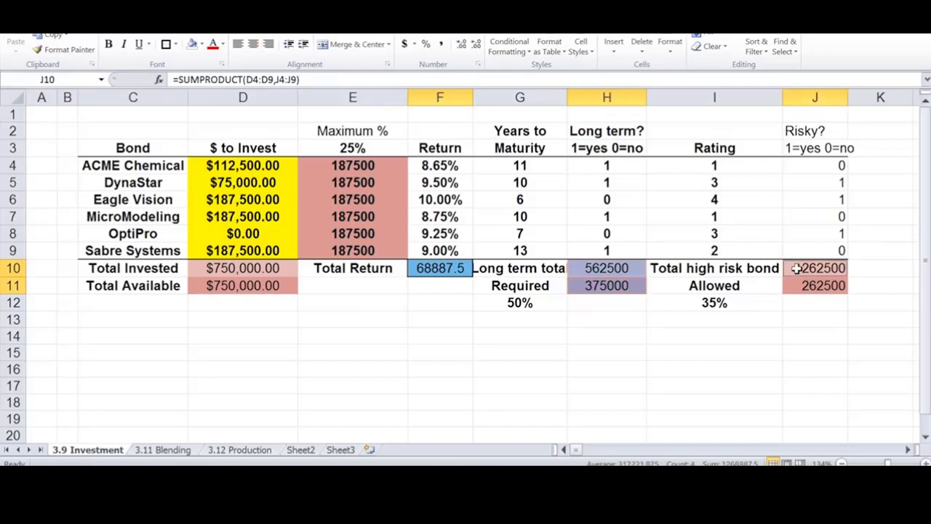
pyautogui.keyDown('ctrl'); pyautogui.click(801, 289); pyautogui.keyUp('ctrl')
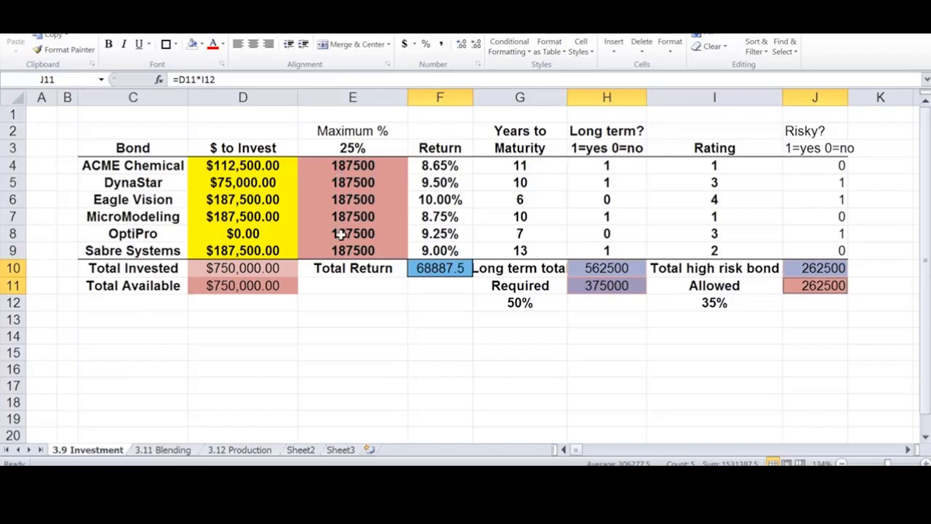
pyautogui.keyDown('ctrl'); pyautogui.click(353, 165); pyautogui.keyUp('ctrl')
pyautogui.keyDown('ctrl'); pyautogui.click(353, 183); pyautogui.keyUp('ctrl')
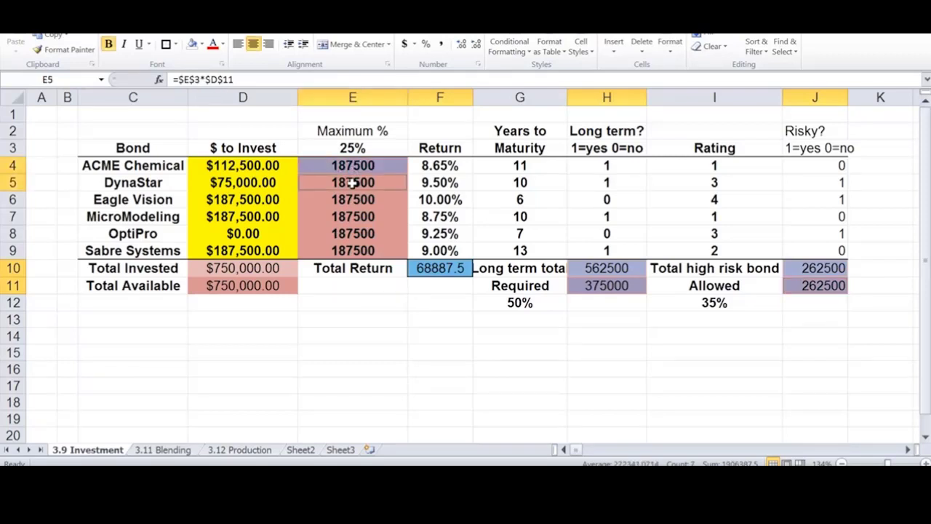
pyautogui.keyDown('ctrl'); pyautogui.click(351, 199); pyautogui.keyUp('ctrl')
pyautogui.keyDown('ctrl'); pyautogui.click(350, 216); pyautogui.keyUp('ctrl')
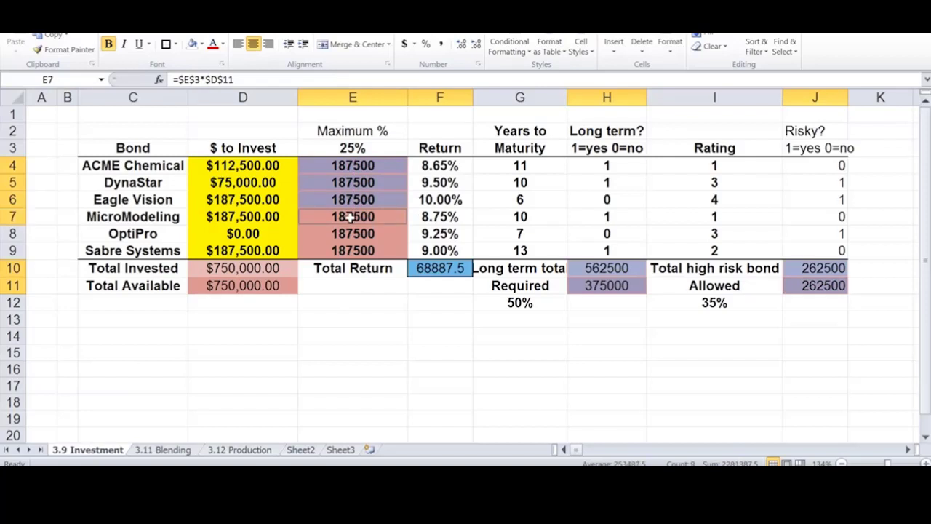
pyautogui.keyDown('ctrl'); pyautogui.click(351, 233); pyautogui.keyUp('ctrl')
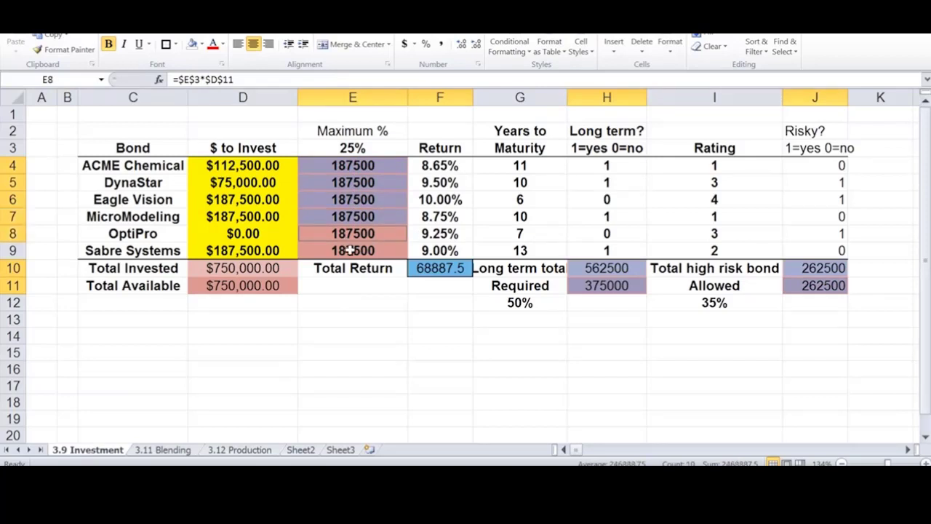
pyautogui.keyDown('ctrl'); pyautogui.click(350, 250); pyautogui.keyUp('ctrl')
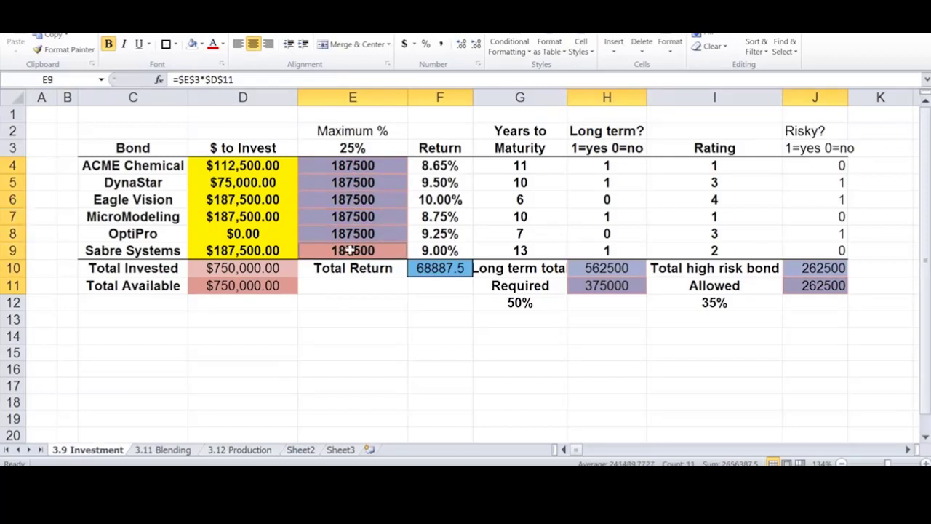
pyautogui.click(479, 65)
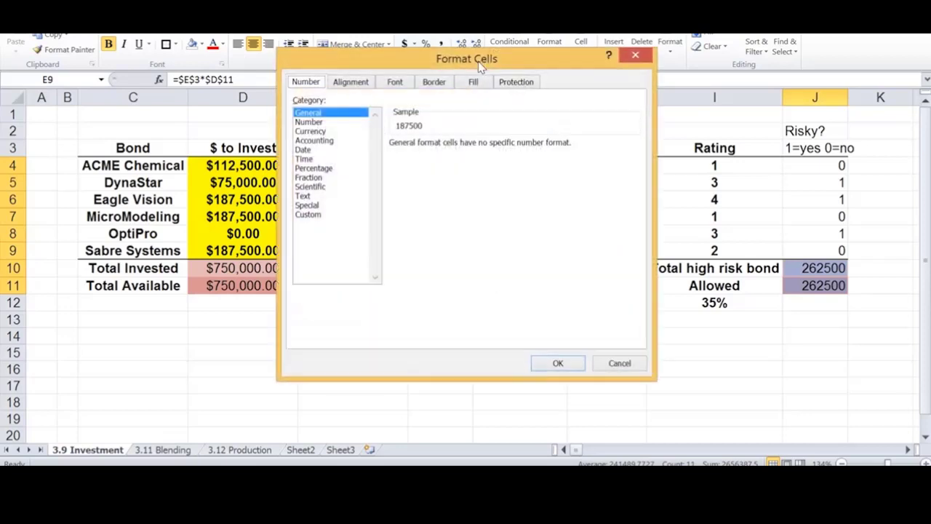
pyautogui.click(311, 132)
pyautogui.click(555, 363)
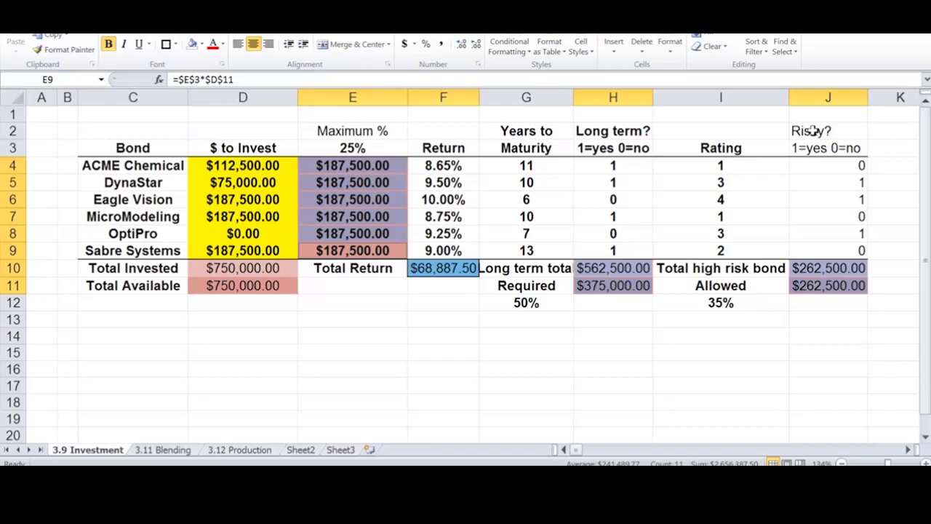
# Make the Risky? header in J2:J3 bold and centered, and make the Maximum % header in E2 bold.
pyautogui.moveTo(813, 131); pyautogui.dragTo(814, 148)
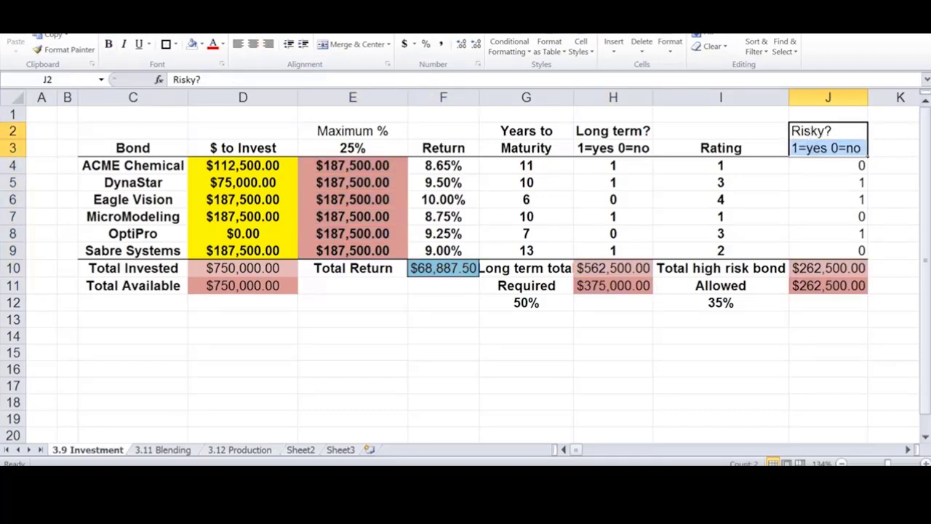
pyautogui.click(108, 45)
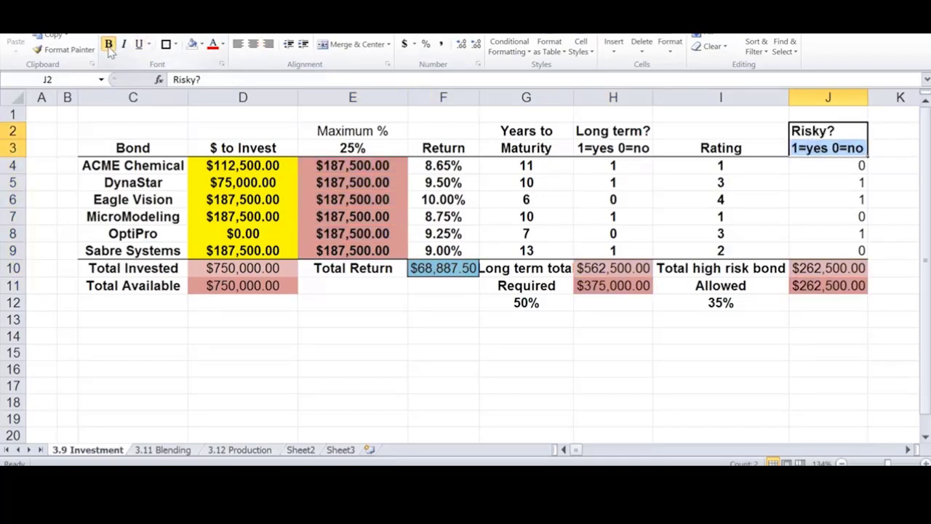
pyautogui.click(254, 44)
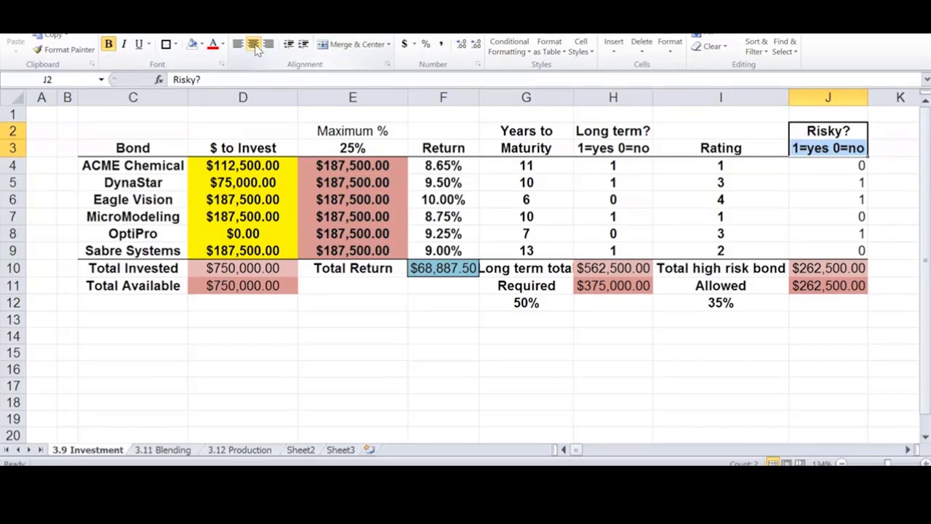
pyautogui.click(375, 130)
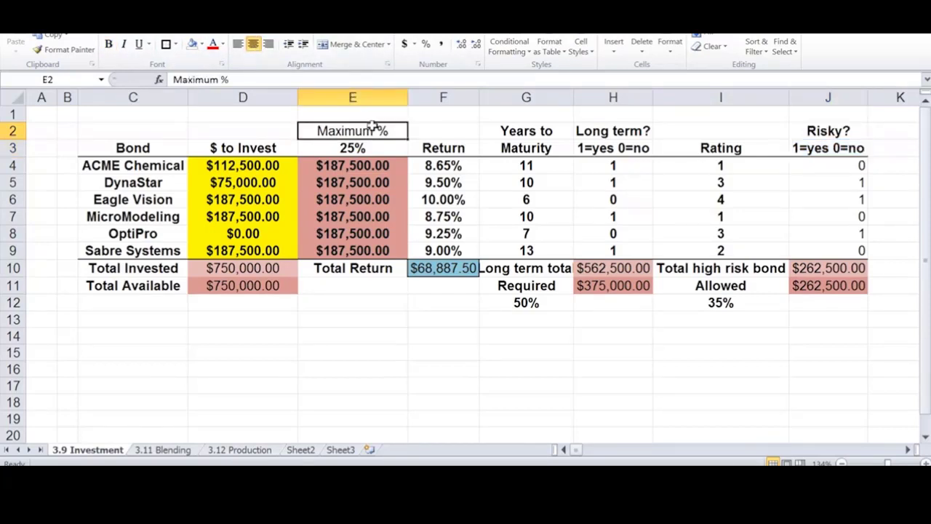
pyautogui.click(108, 44)
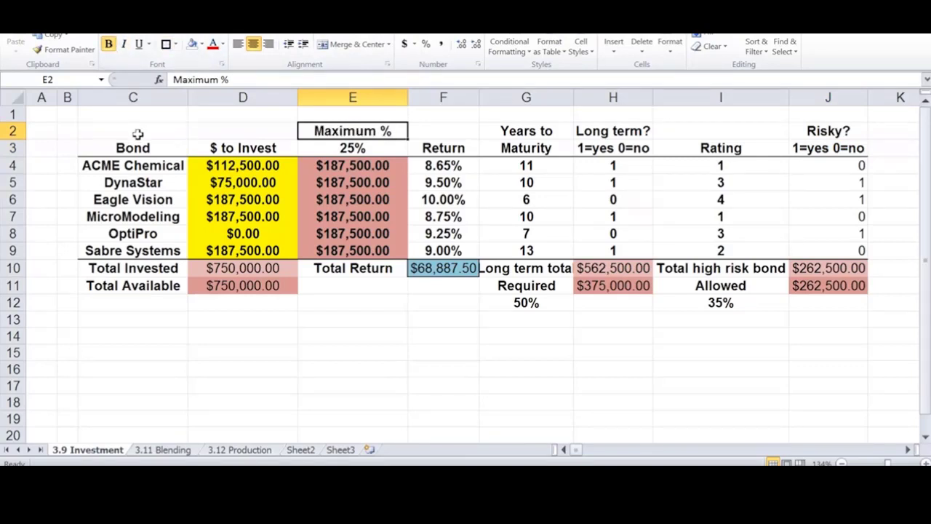
# Center the contents of the whole investment table, C2:J12.
pyautogui.moveTo(136, 134); pyautogui.dragTo(817, 301)
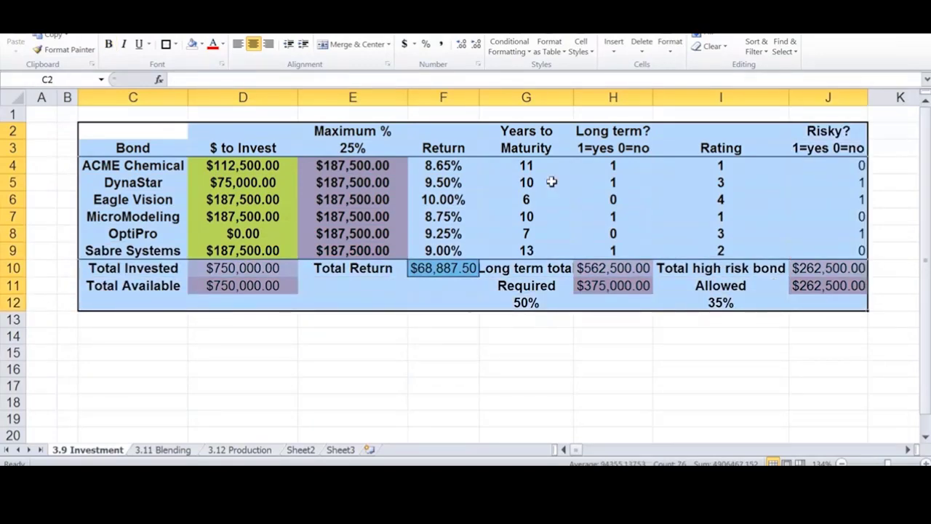
pyautogui.click(252, 44)
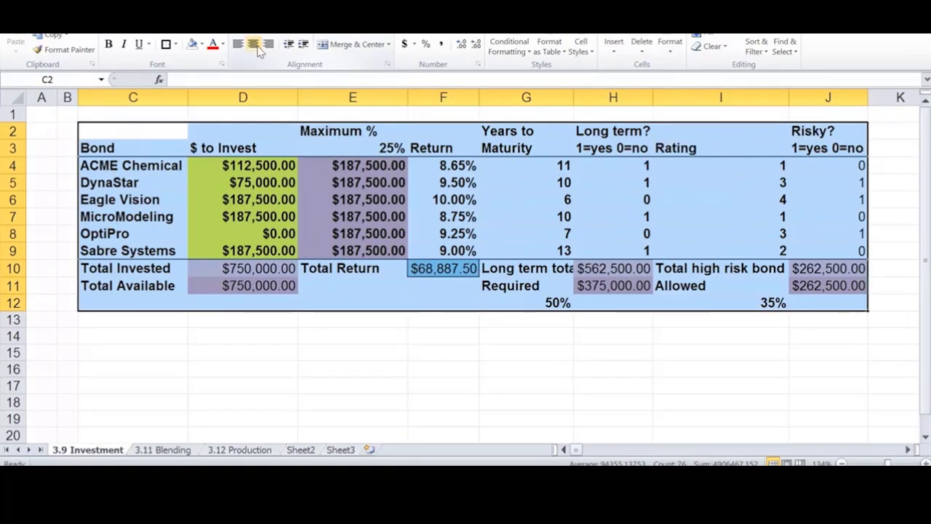
pyautogui.click(253, 44)
pyautogui.click(371, 358)
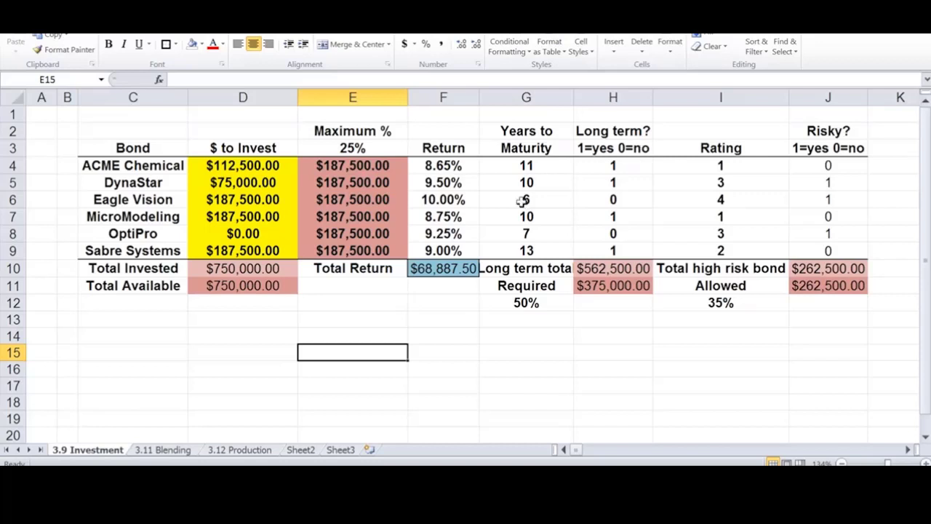
# Add a colon to the end of the Long term total label in G10 and widen column G to fit it.
pyautogui.doubleClick(572, 98)
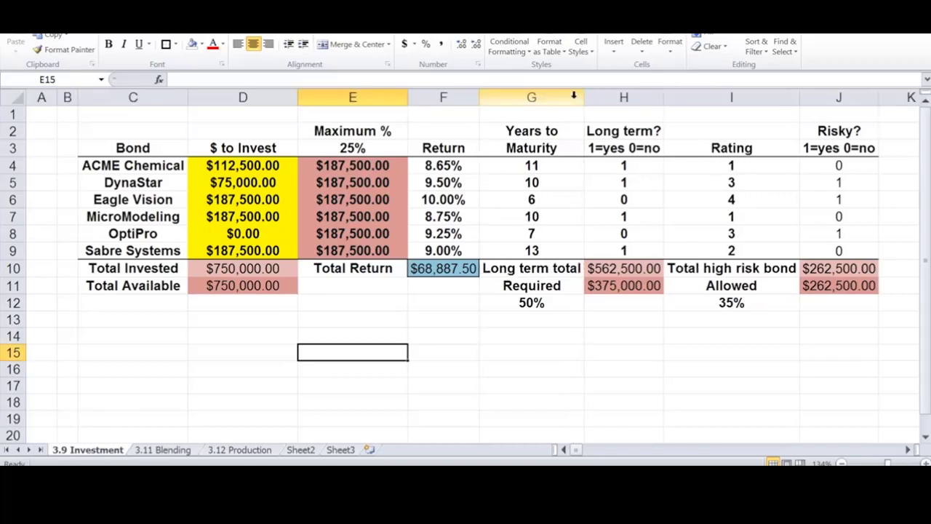
pyautogui.click(529, 269)
pyautogui.click(248, 78)
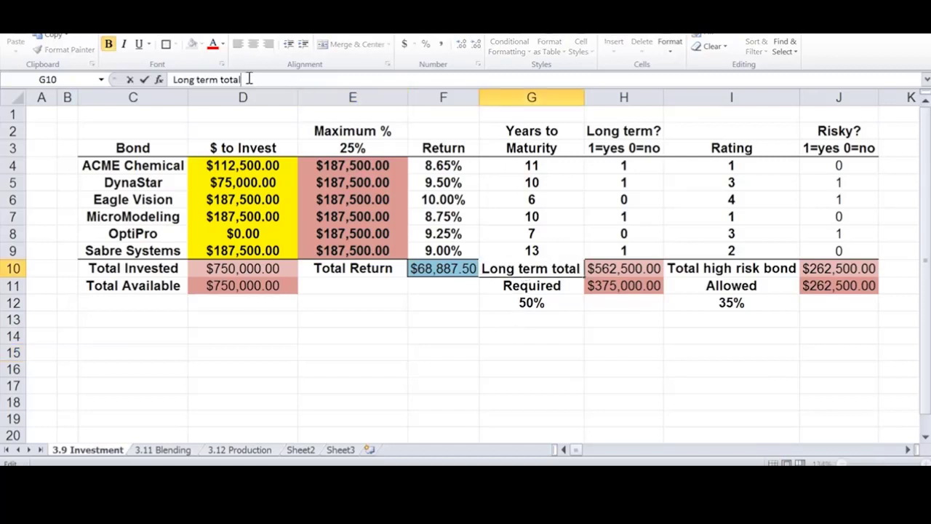
pyautogui.write(':')
pyautogui.press('Return')
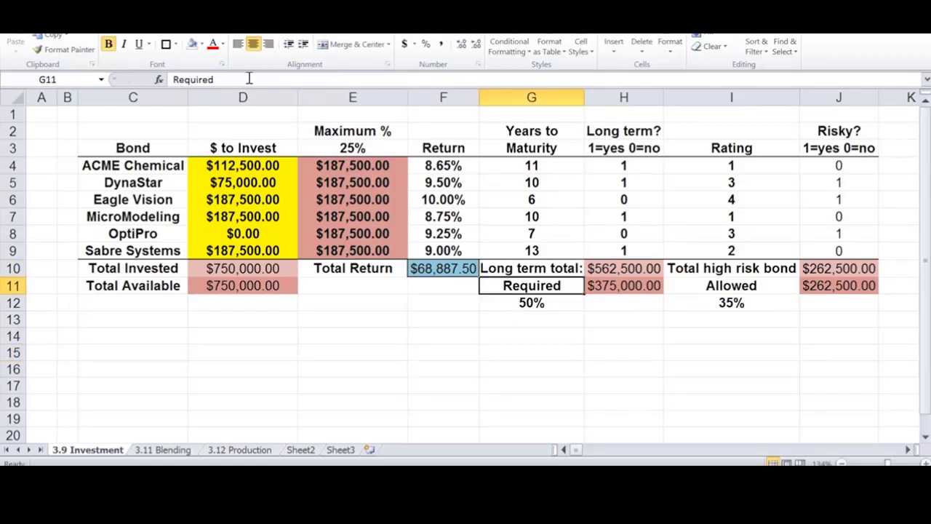
pyautogui.moveTo(583, 97); pyautogui.dragTo(590, 97)
# Add a colon to the end of the Total high risk bond label in I10 and widen column I slightly.
pyautogui.click(758, 270)
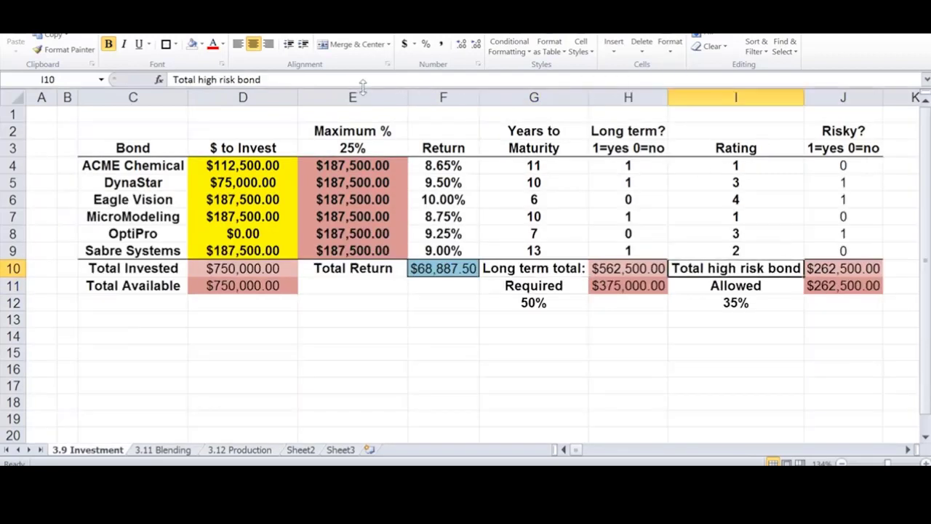
pyautogui.click(268, 80)
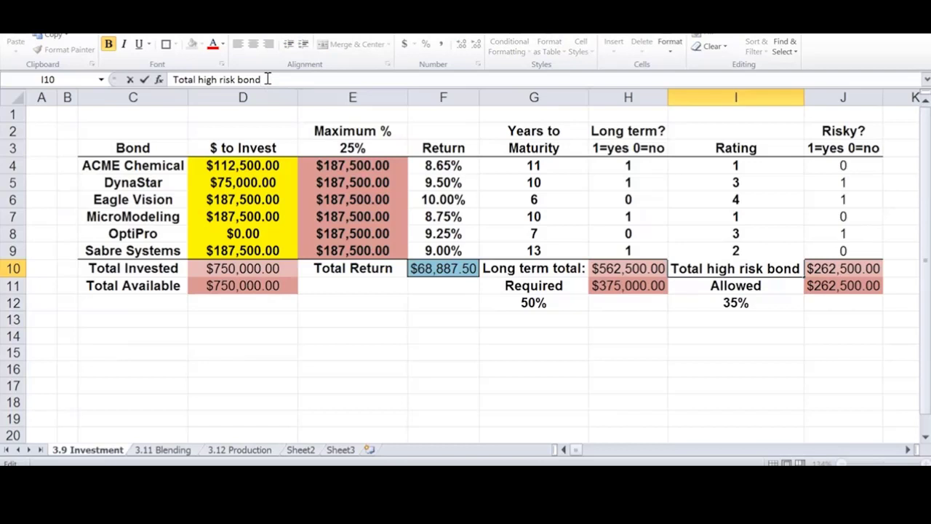
pyautogui.write(':')
pyautogui.press('Return')
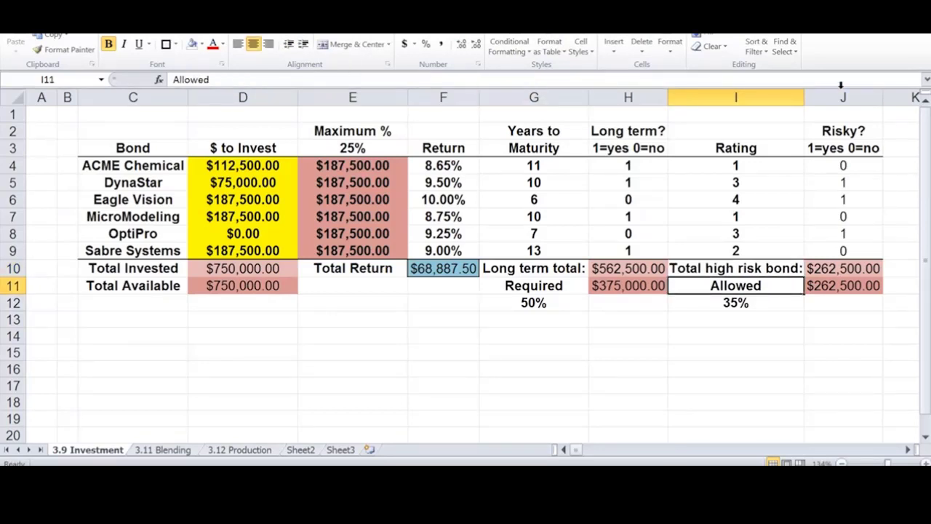
pyautogui.moveTo(804, 97); pyautogui.dragTo(806, 97)
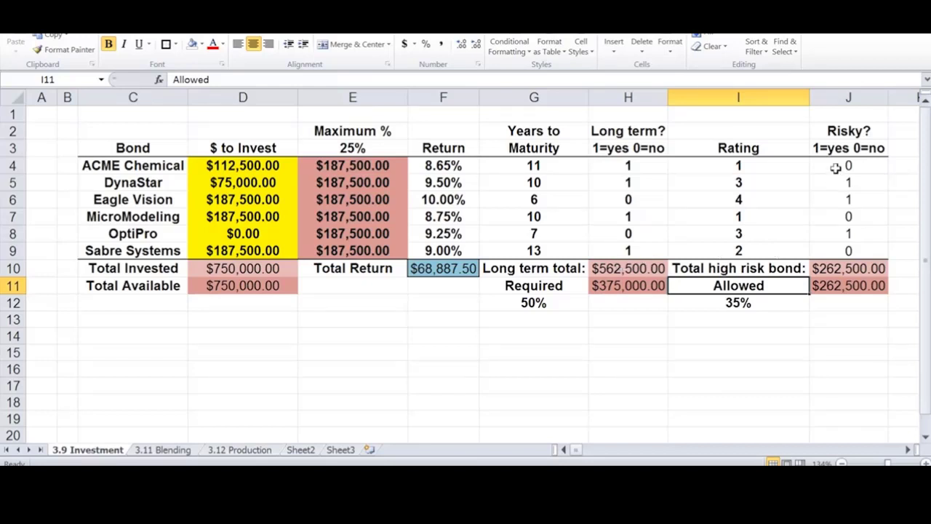
# Make the Risky? indicator values in J4:J9 bold.
pyautogui.moveTo(834, 165); pyautogui.dragTo(829, 250)
pyautogui.click(108, 43)
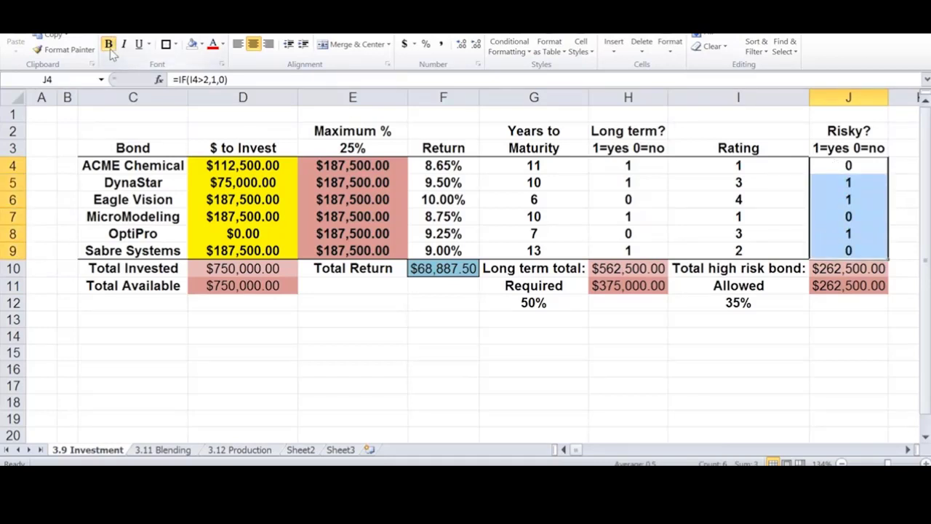